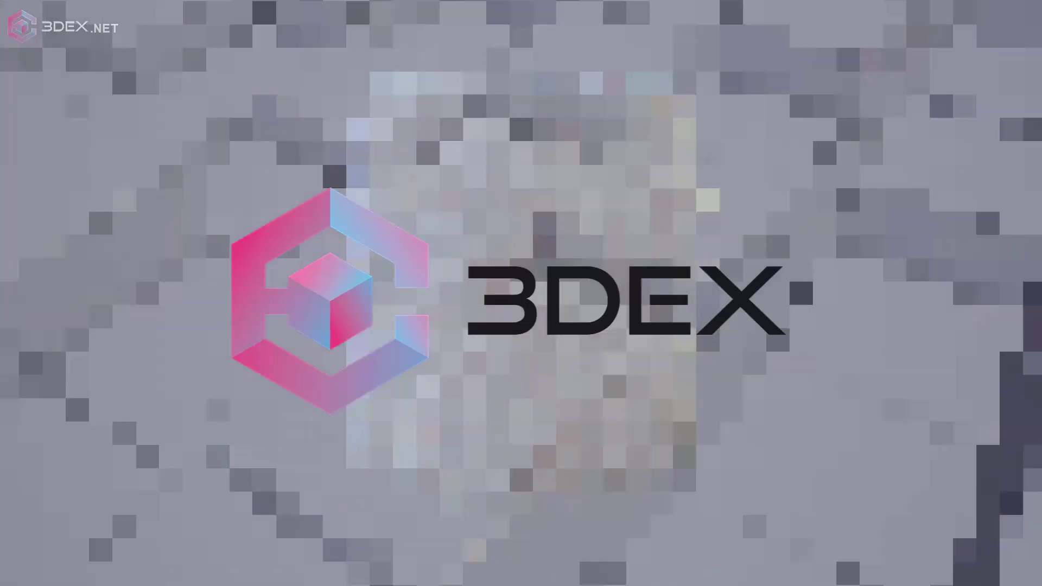
Add a Tile Sampler node with its pattern set to Paraboloid.
key(space)
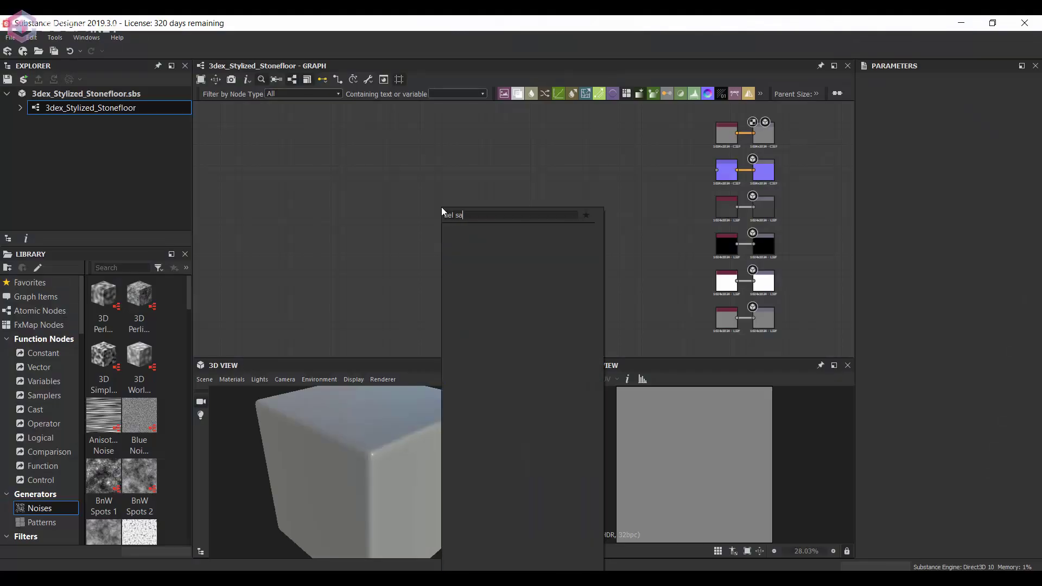
text(tile sa)
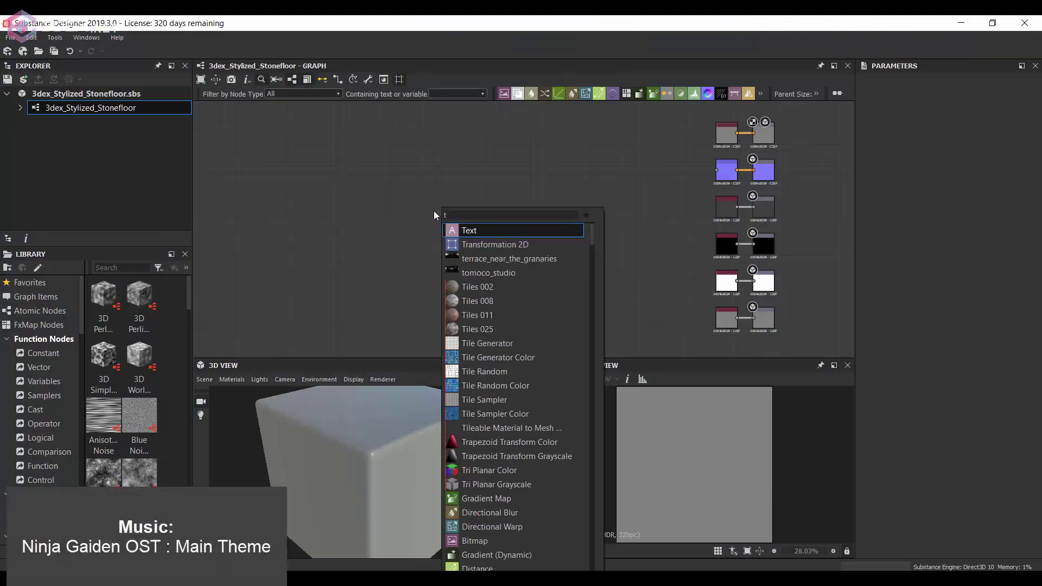
key(Return)
scroll(912, 462, down, 1)
click(953, 496)
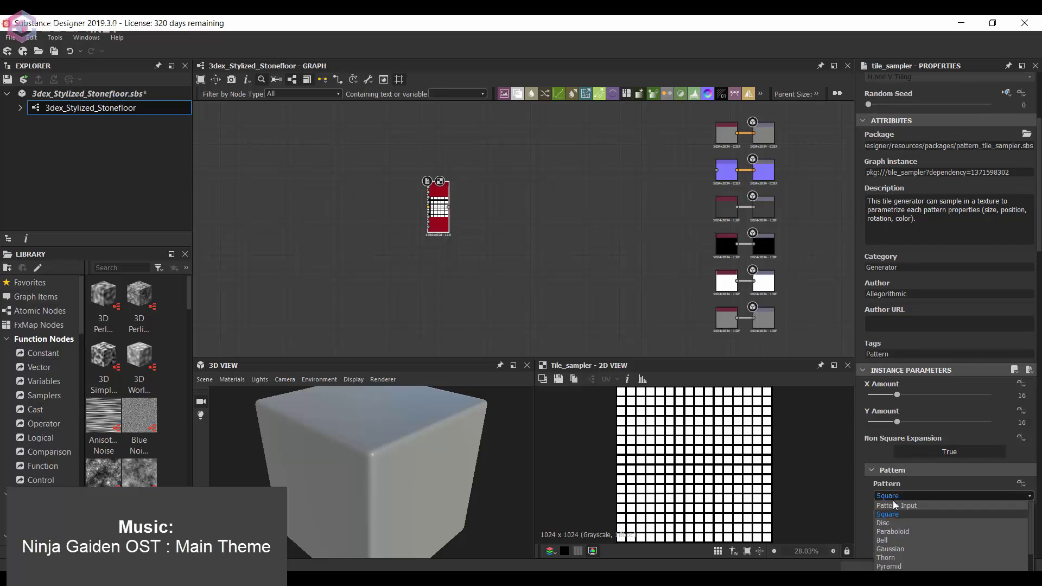
click(894, 521)
Set X/Y Amount 7, Scale 1.42, Offset 0.53 and Position Random 0.14.
mouse_move(897, 422)
mouse_down()
mouse_move(879, 421)
mouse_move(879, 395)
mouse_up()
scroll(912, 462, down, 4)
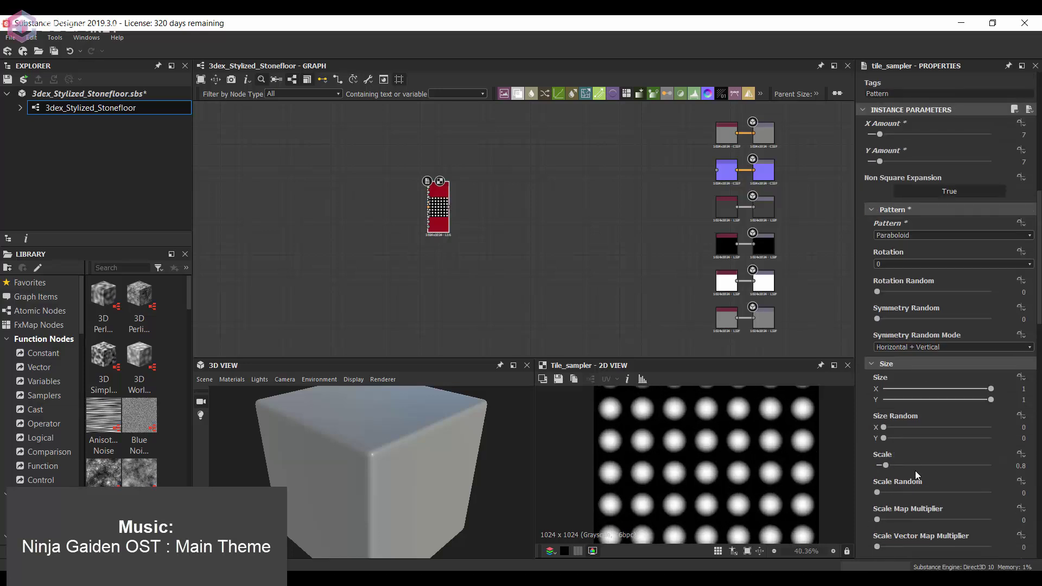
drag(888, 472, 887, 472)
scroll(901, 428, down, 1)
drag(877, 519, 937, 546)
drag(887, 368, 892, 368)
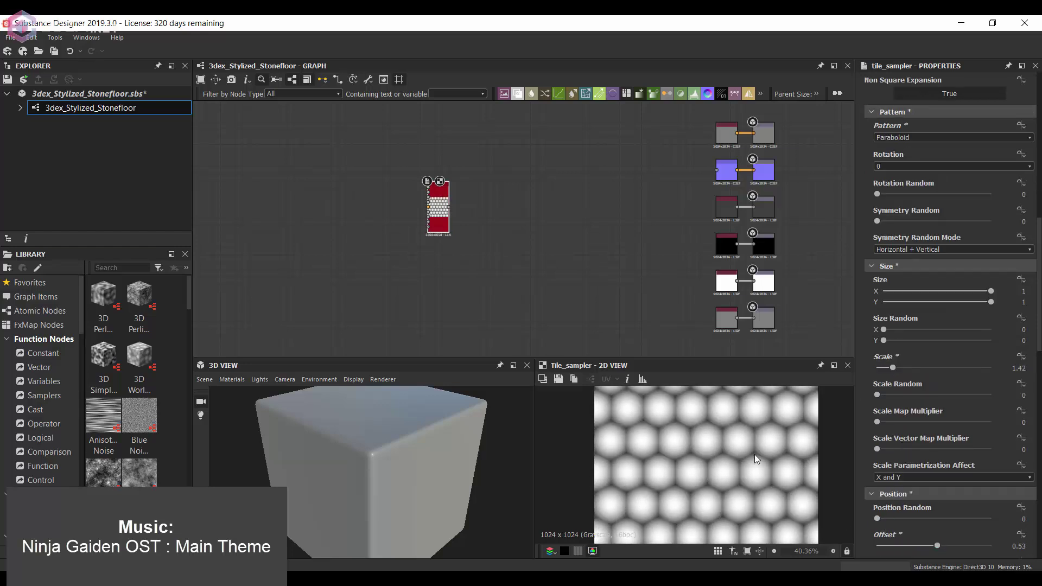
scroll(754, 454, up, 3)
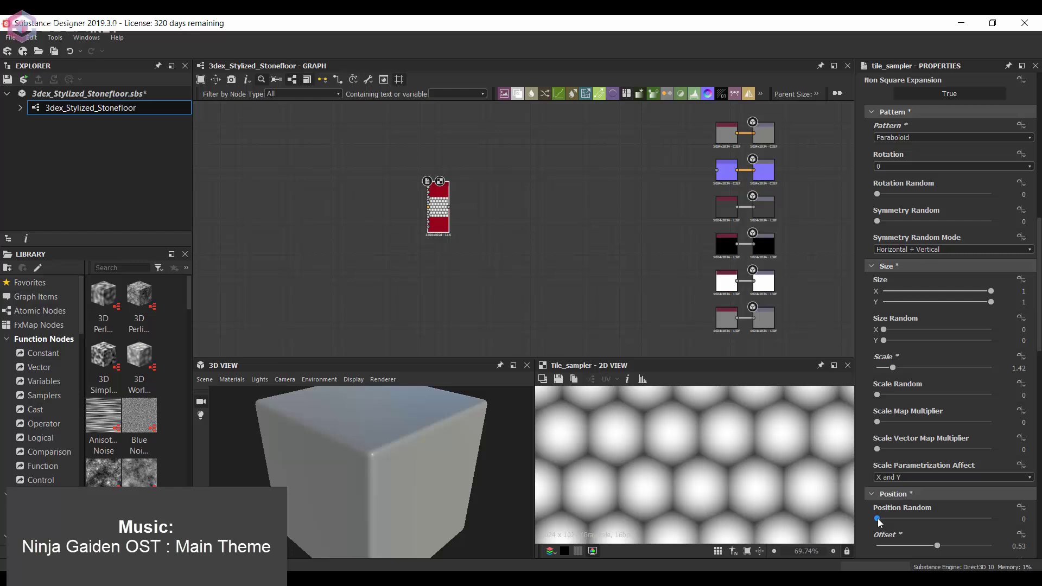
drag(878, 519, 879, 519)
scroll(814, 478, down, 4)
scroll(457, 190, up, 3)
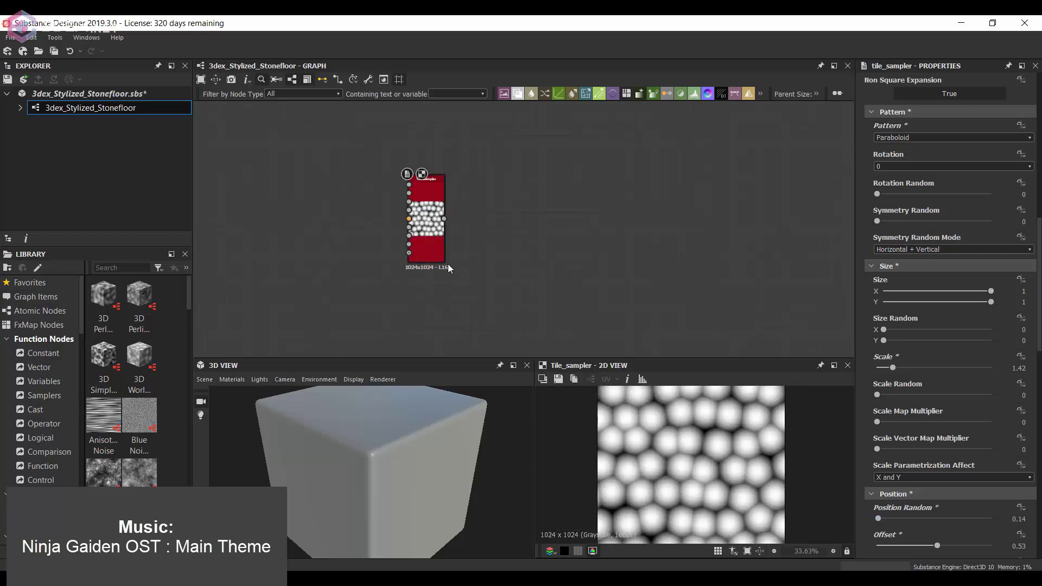
scroll(122, 380, down, 5)
scroll(122, 380, down, 5)
Add a Polygon 2 hexagon node and tighten its soft gradient falloff.
scroll(122, 380, down, 3)
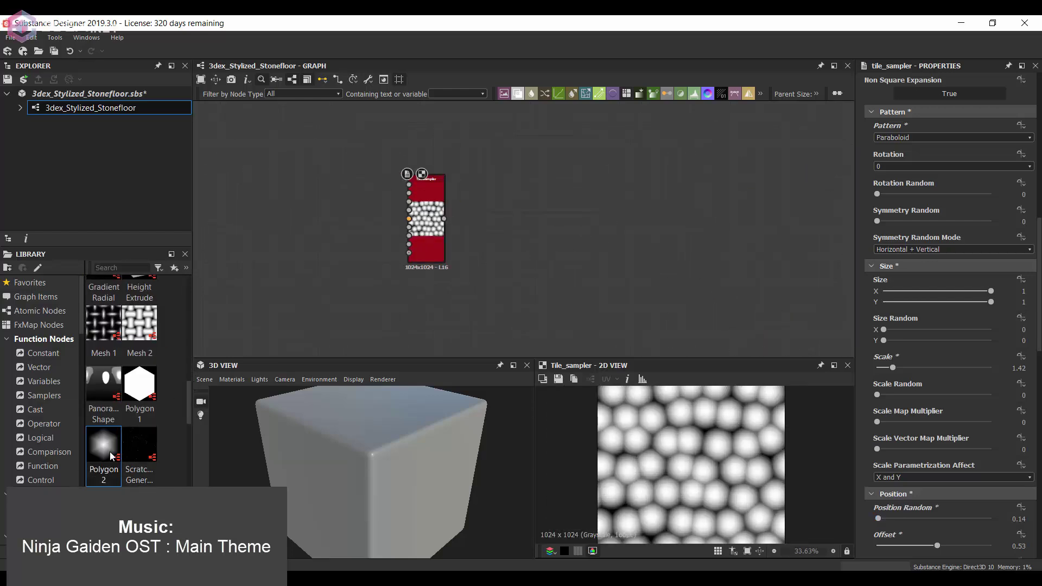
drag(103, 446, 567, 252)
click(933, 440)
scroll(695, 461, down, 3)
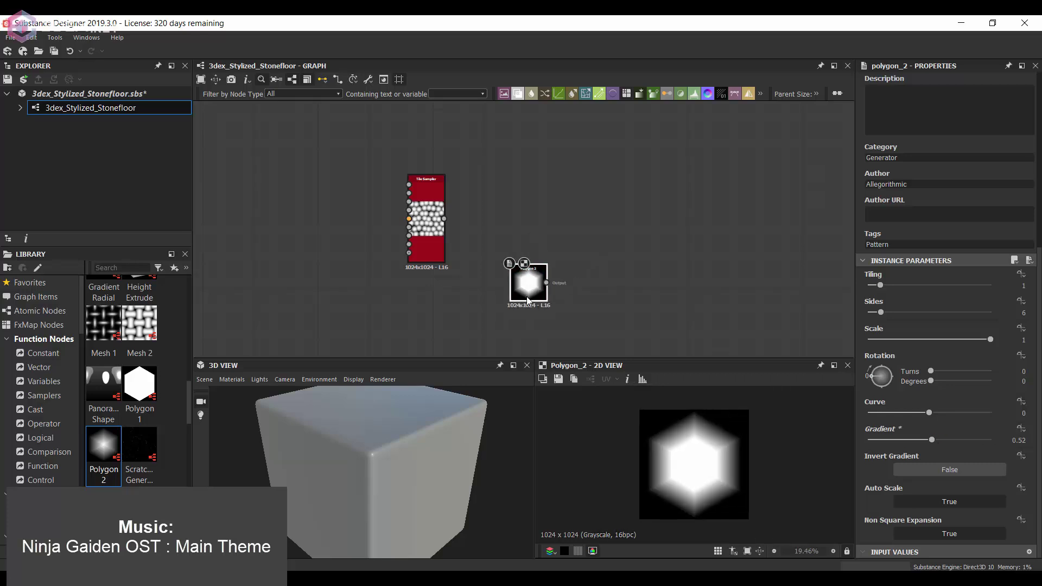
scroll(528, 300, up, 2)
Reduce the Tile Sampler's X and Y amounts to 5.
double_click(404, 228)
scroll(407, 217, up, 2)
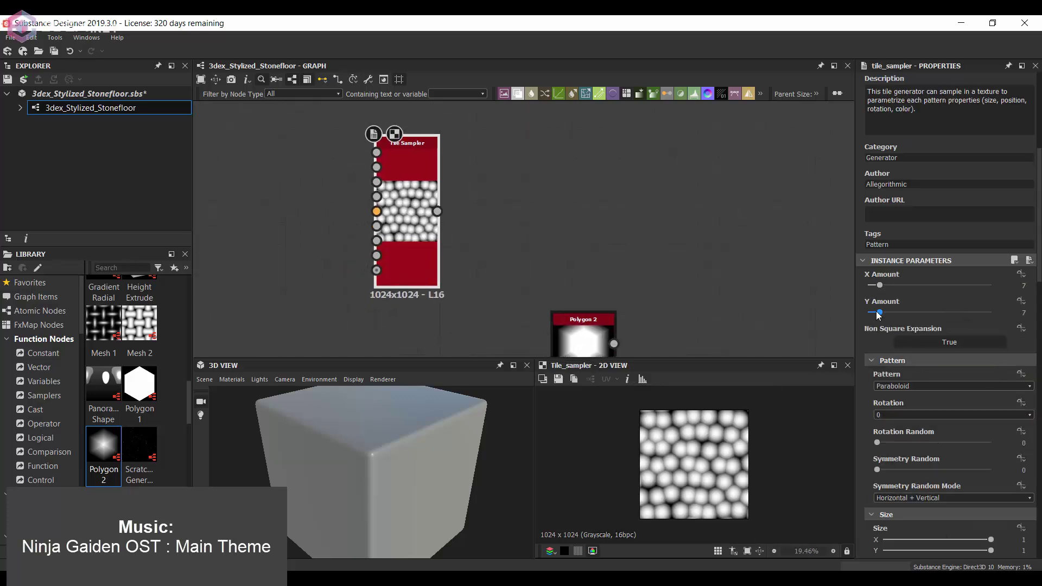
drag(880, 314, 876, 313)
drag(879, 286, 876, 286)
Add a Transformation 2D after the Tile Sampler and a Blend fed by it.
key(space)
text(trans)
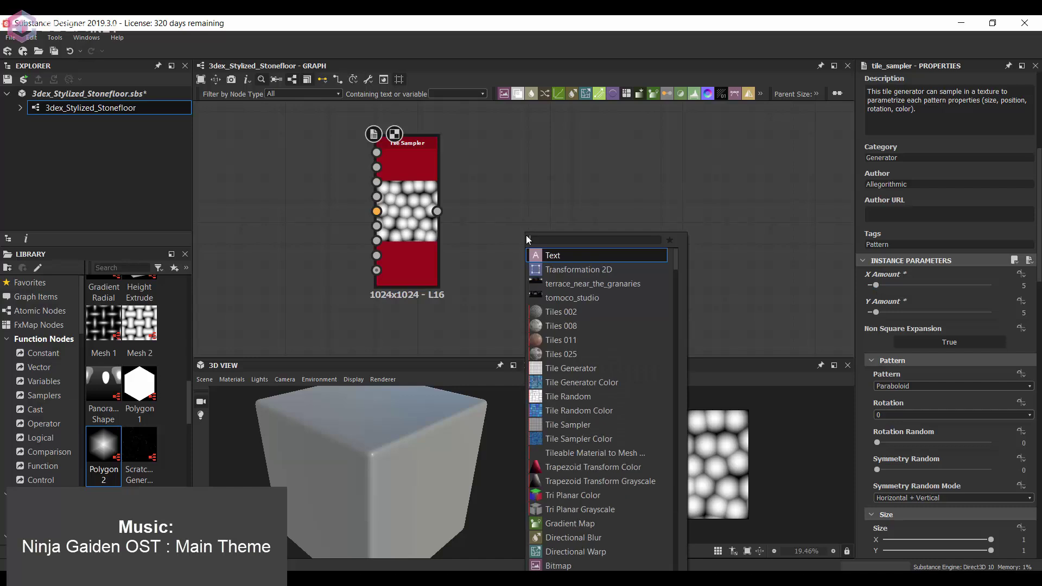
key(Return)
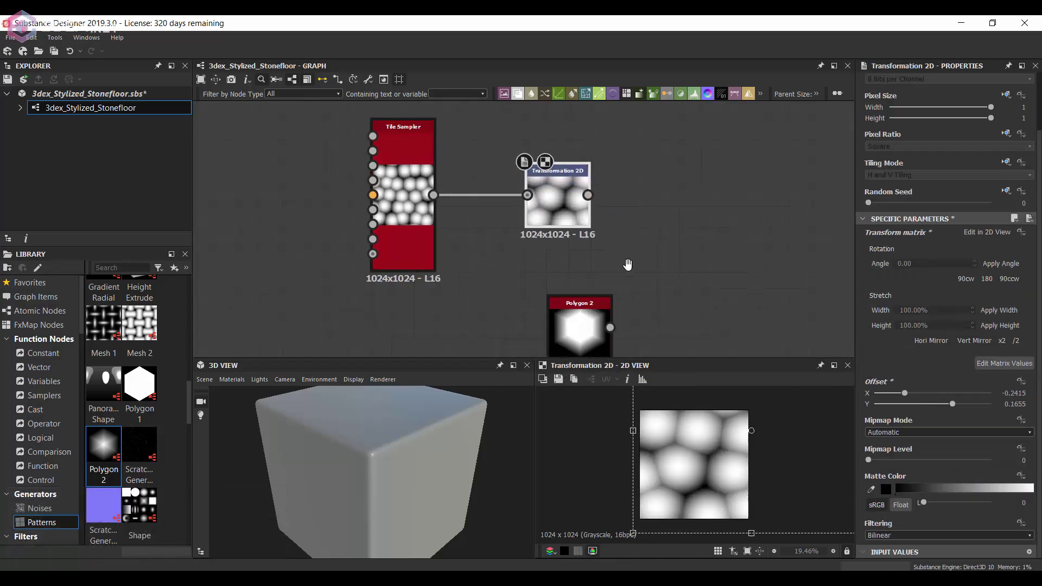
drag(592, 212, 651, 304)
click(690, 321)
Set the Blend mode to Subtract and adjust its strength.
click(908, 337)
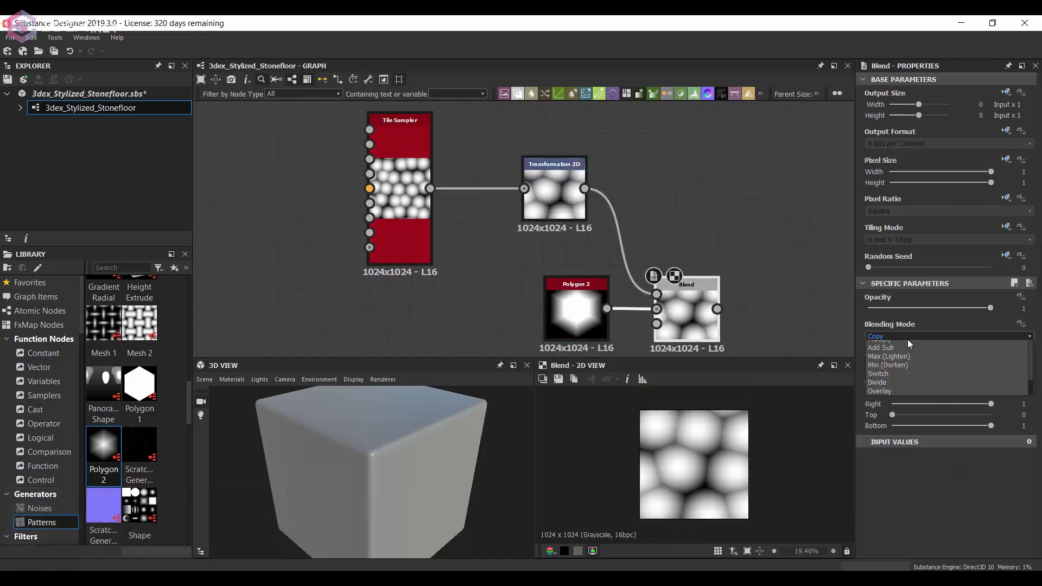
click(888, 353)
key(Up)
key(Up)
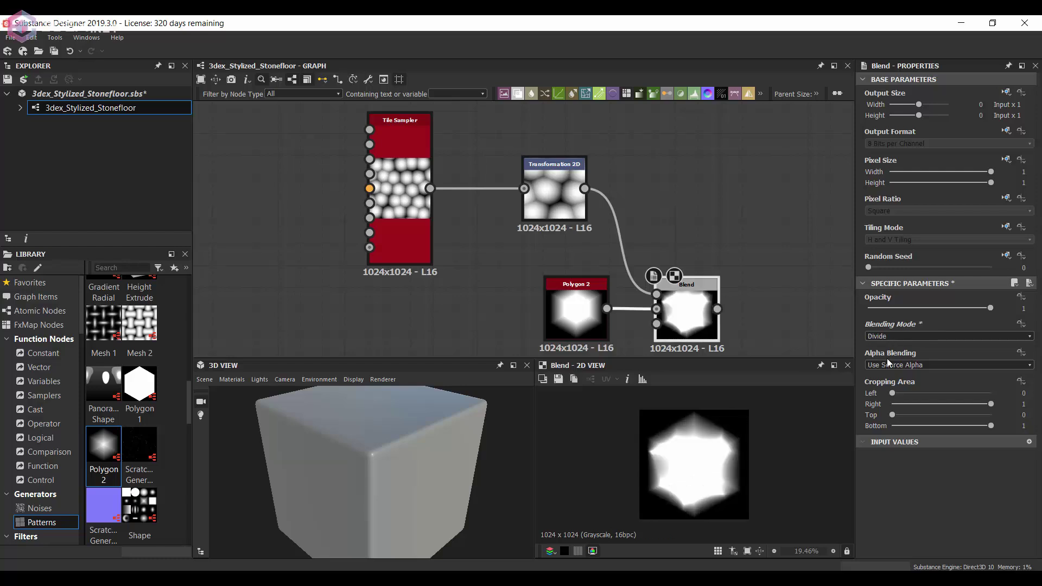
key(Up)
key(Up)
key(Up)
key(Up)
key(Up)
click(905, 309)
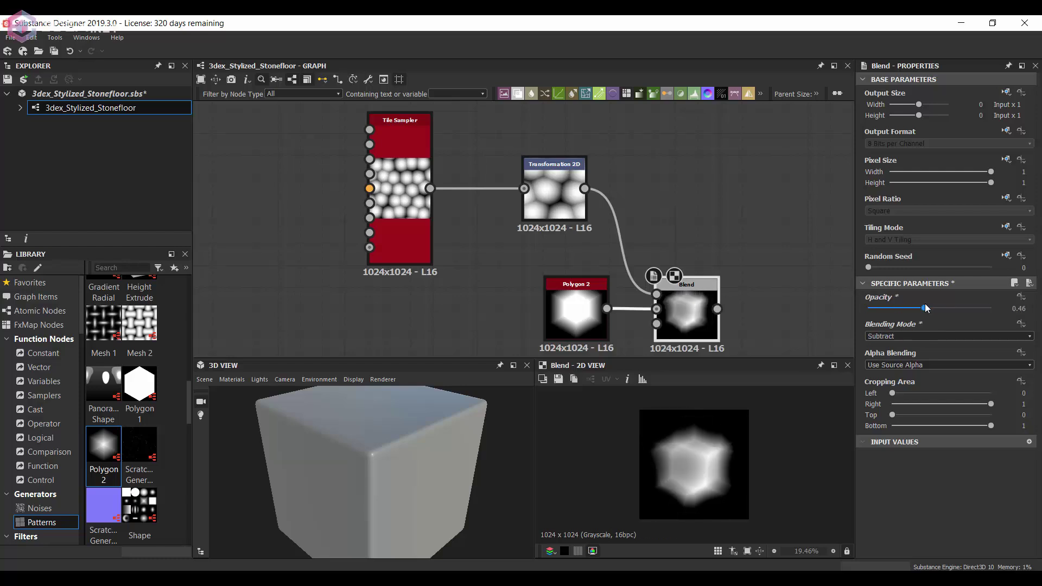
drag(905, 308, 991, 308)
Shift the Transformation 2D offset so the tiles cut the hexagon differently.
drag(576, 312, 531, 325)
click(560, 208)
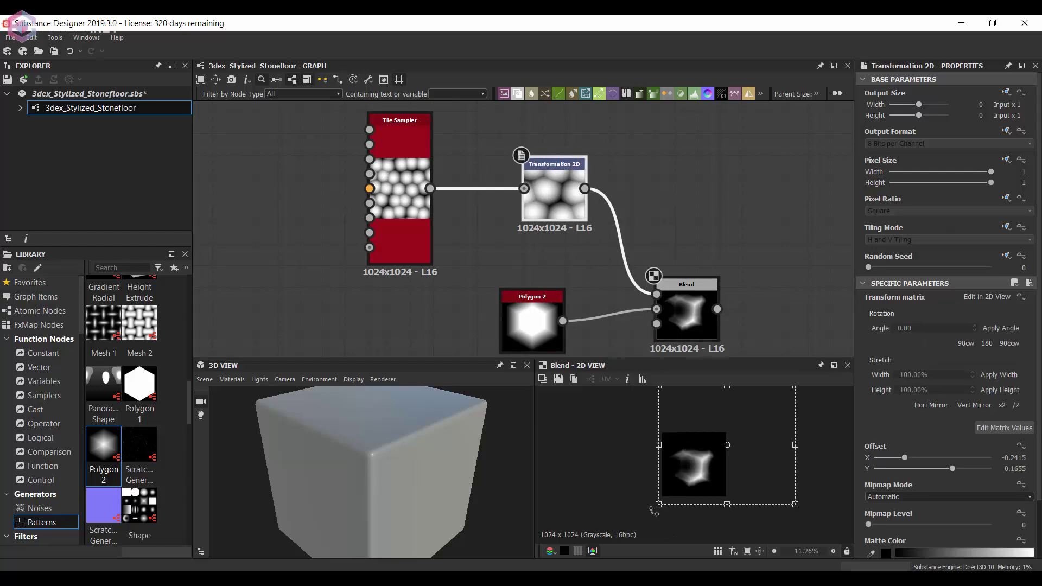
scroll(657, 507, up, 1)
drag(689, 472, 720, 486)
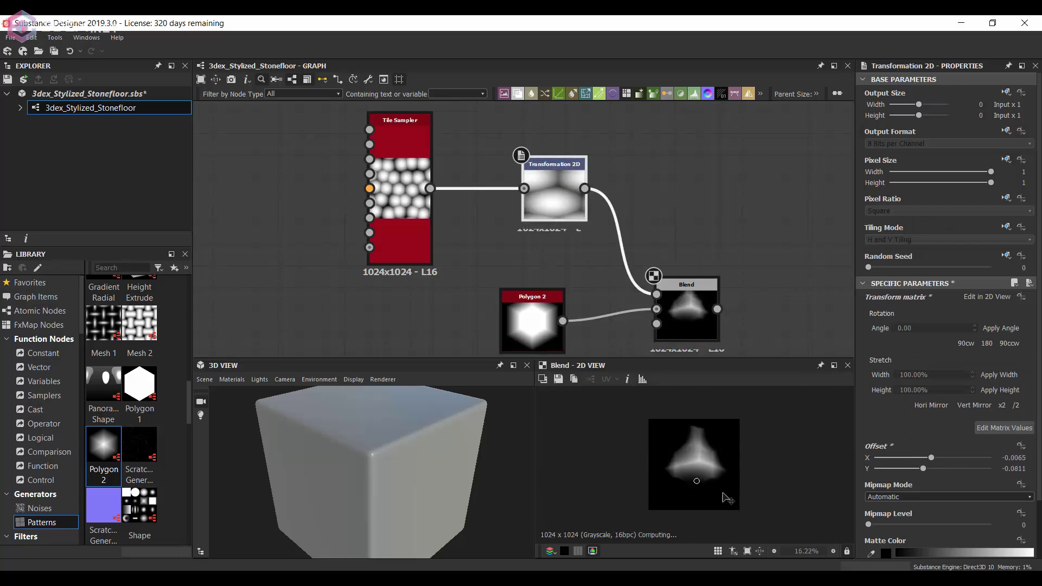
Add an Auto Levels node after the Blend.
middle_drag(734, 272, 631, 250)
key(space)
text(auto)
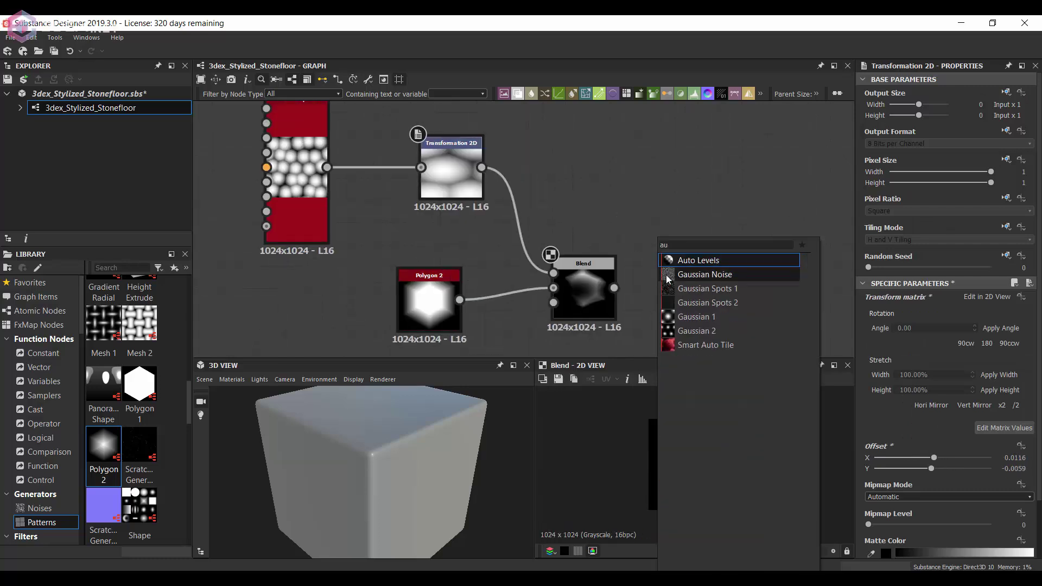
key(Return)
Readjust the Transformation 2D offset to reshape the chipped stone.
click(454, 164)
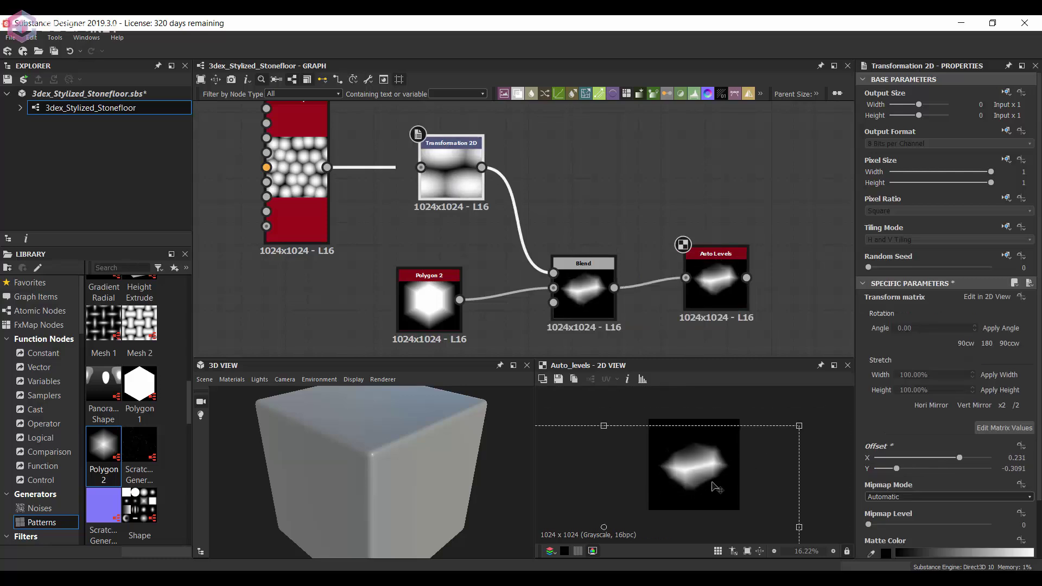
mouse_move(667, 462)
mouse_down()
mouse_move(722, 451)
mouse_move(698, 450)
mouse_up()
scroll(742, 439, down, 2)
scroll(749, 489, up, 2)
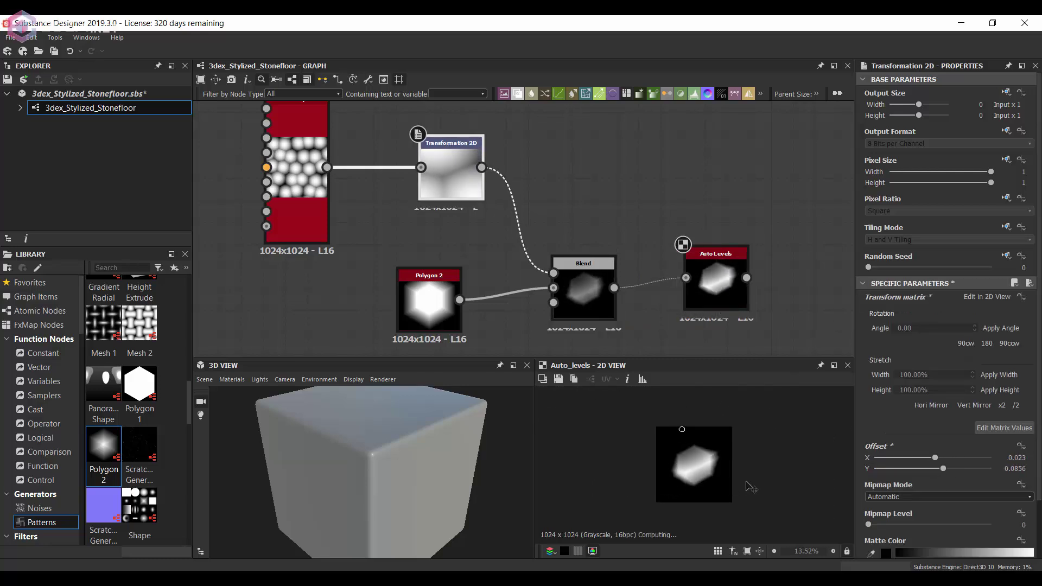
scroll(749, 489, up, 1)
scroll(665, 200, down, 2)
middle_drag(666, 200, 478, 220)
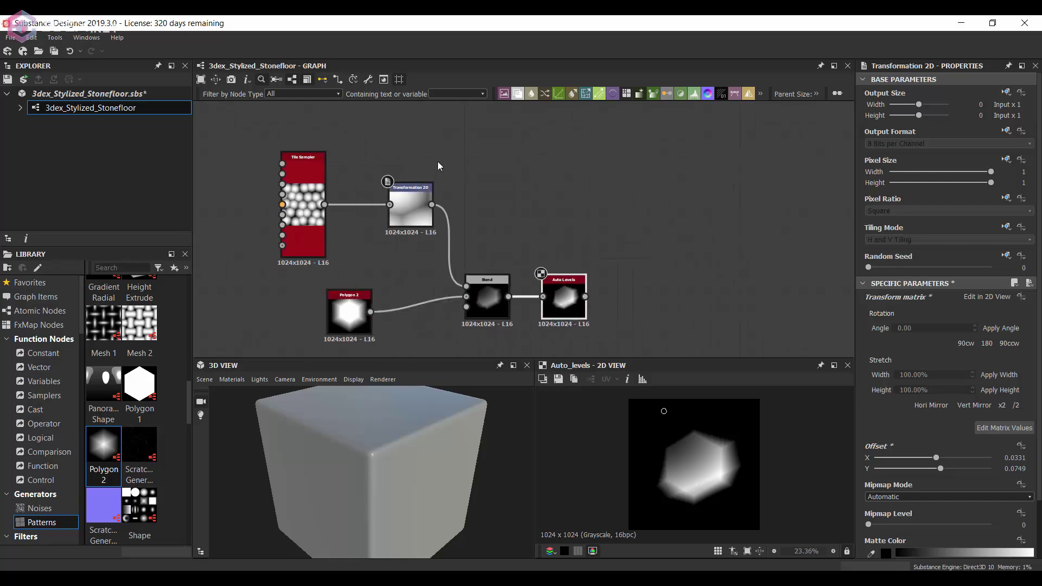
Duplicate the chain, rewire it from the Tile Sampler, and offset the second stone's tiles.
key(ctrl+d)
drag(445, 218, 467, 163)
drag(575, 234, 545, 239)
drag(673, 472, 728, 413)
drag(701, 464, 703, 477)
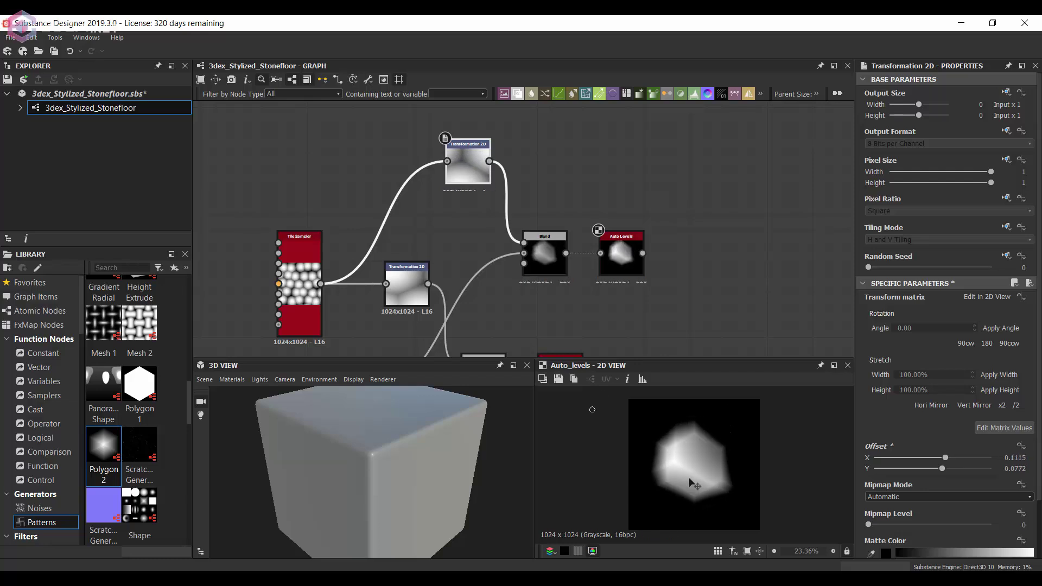
middle_drag(612, 259, 619, 216)
click(619, 215)
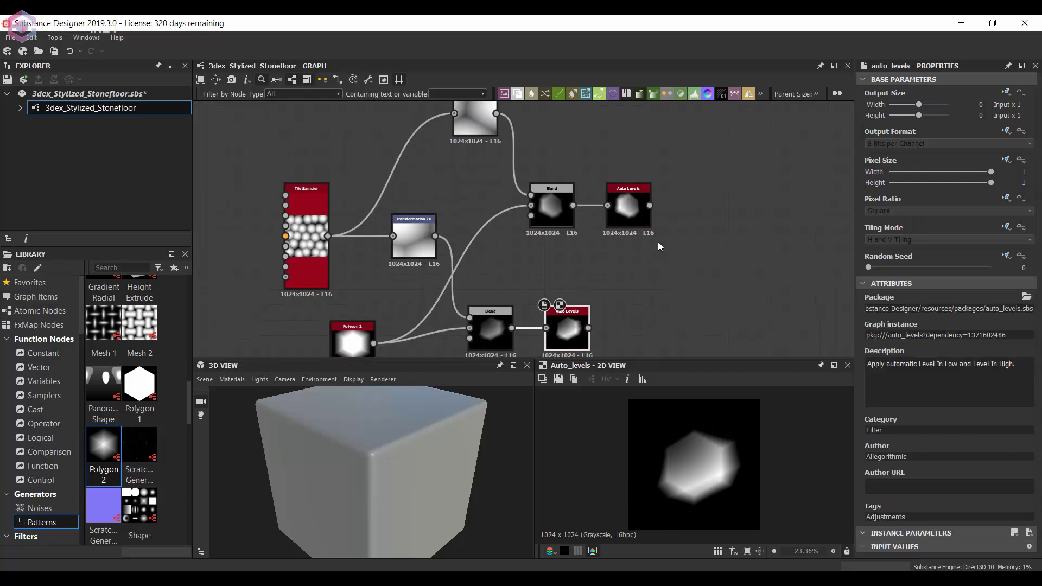
scroll(658, 242, down, 2)
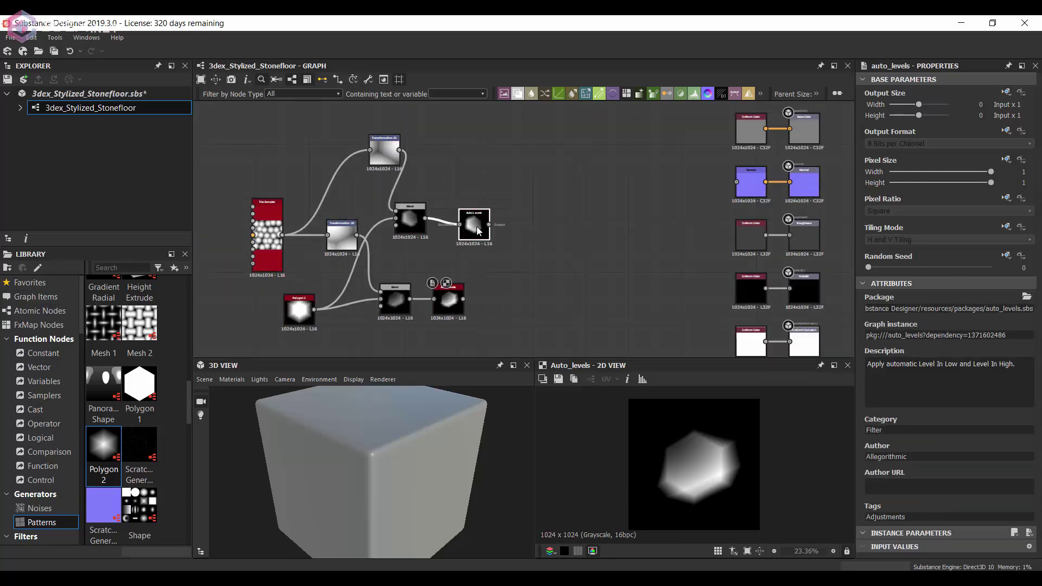
Add a new Tile Sampler whose pattern uses the input stone shapes.
key(space)
text(tile sampler)
key(Return)
scroll(521, 266, up, 2)
scroll(923, 380, down, 8)
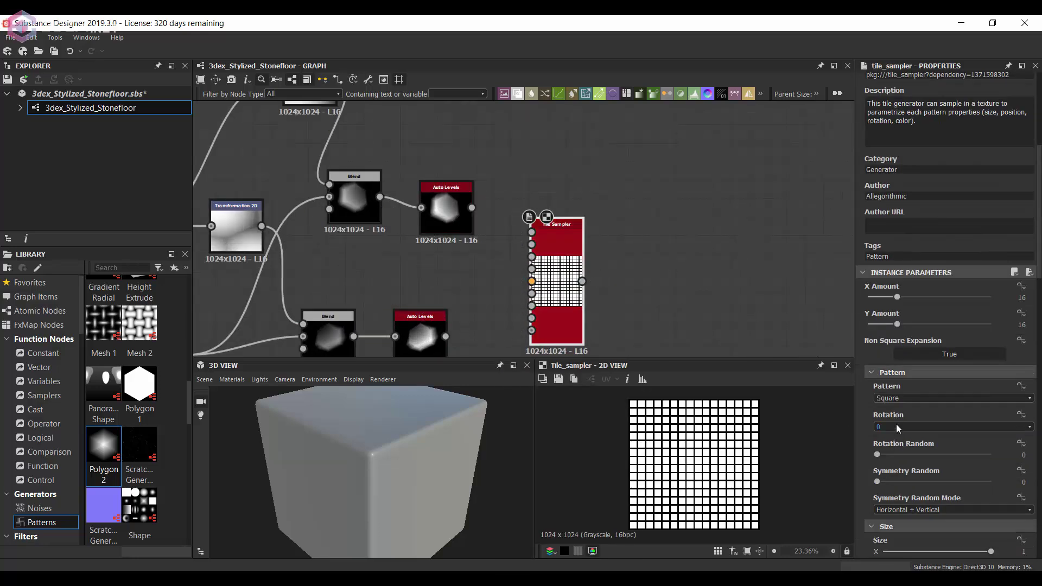
scroll(923, 380, down, 1)
click(923, 366)
click(882, 413)
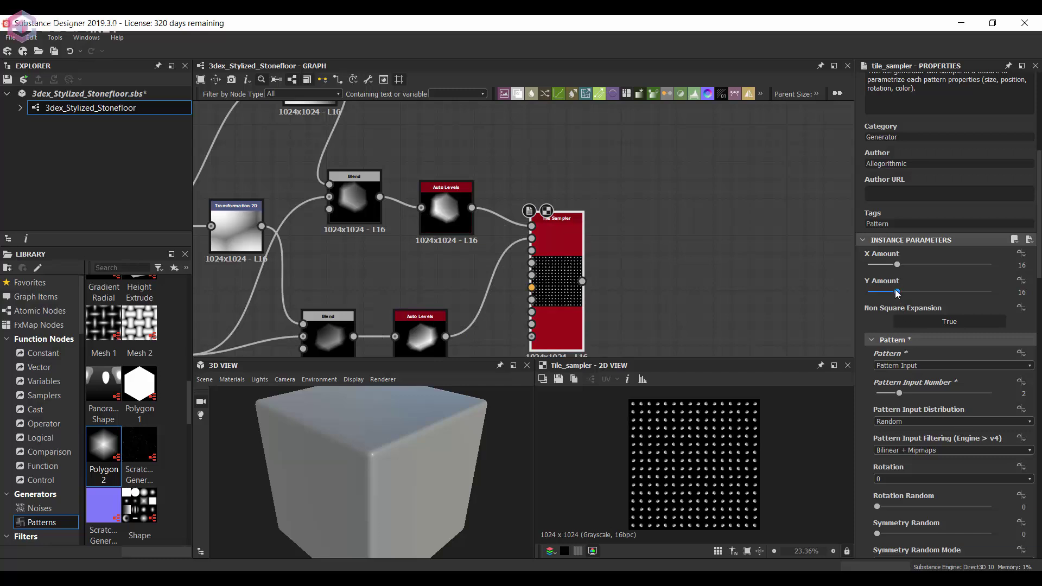
Enlarge the scattered stones and set Scale Random to about 0.44.
mouse_move(897, 293)
mouse_down()
mouse_move(880, 293)
mouse_move(879, 265)
mouse_up()
scroll(886, 489, down, 3)
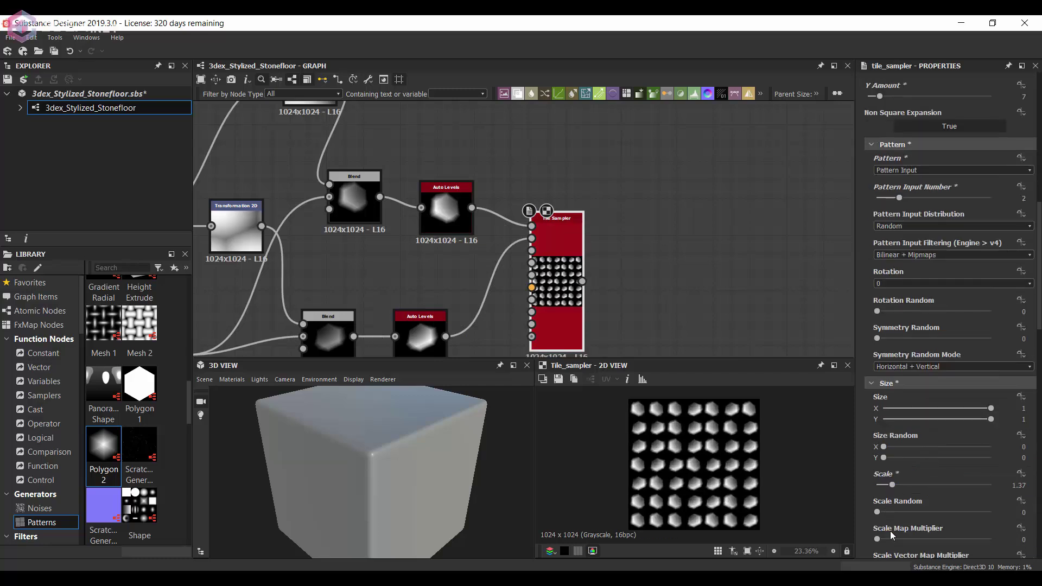
scroll(891, 531, down, 4)
drag(880, 531, 924, 532)
drag(877, 506, 878, 506)
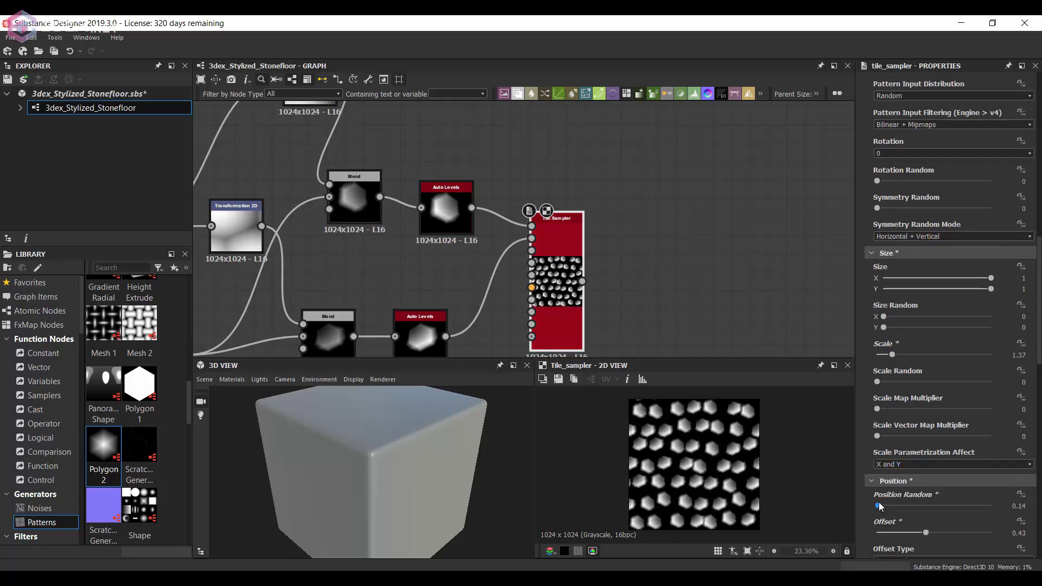
mouse_move(877, 381)
mouse_down()
mouse_move(917, 382)
mouse_move(898, 355)
mouse_move(980, 374)
mouse_up()
Set Color Random to 0.9 and Rotation Random to about 0.97.
scroll(725, 432, up, 3)
scroll(928, 406, down, 10)
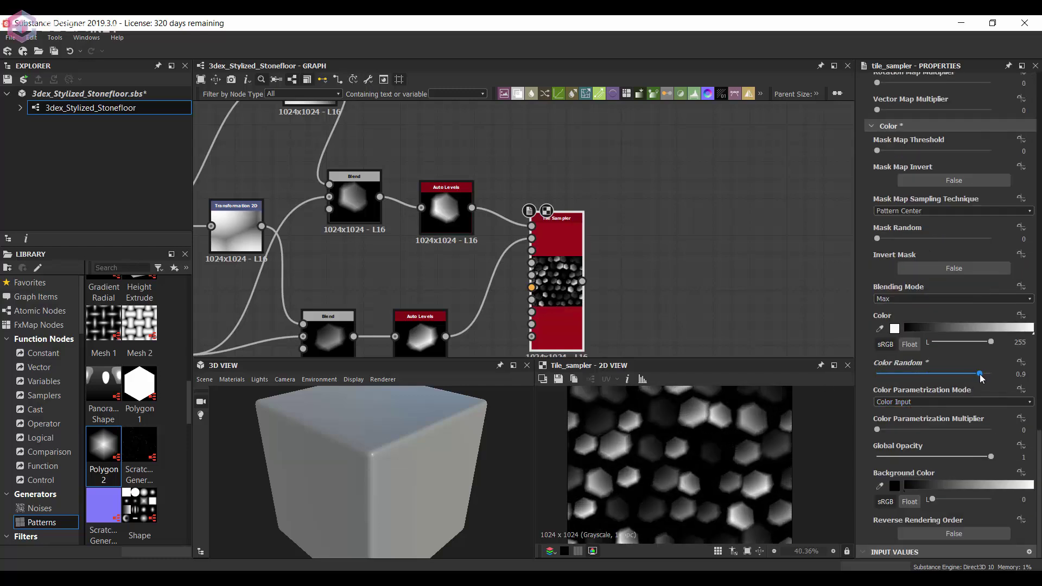
scroll(917, 354, up, 3)
scroll(921, 335, up, 3)
scroll(920, 309, up, 2)
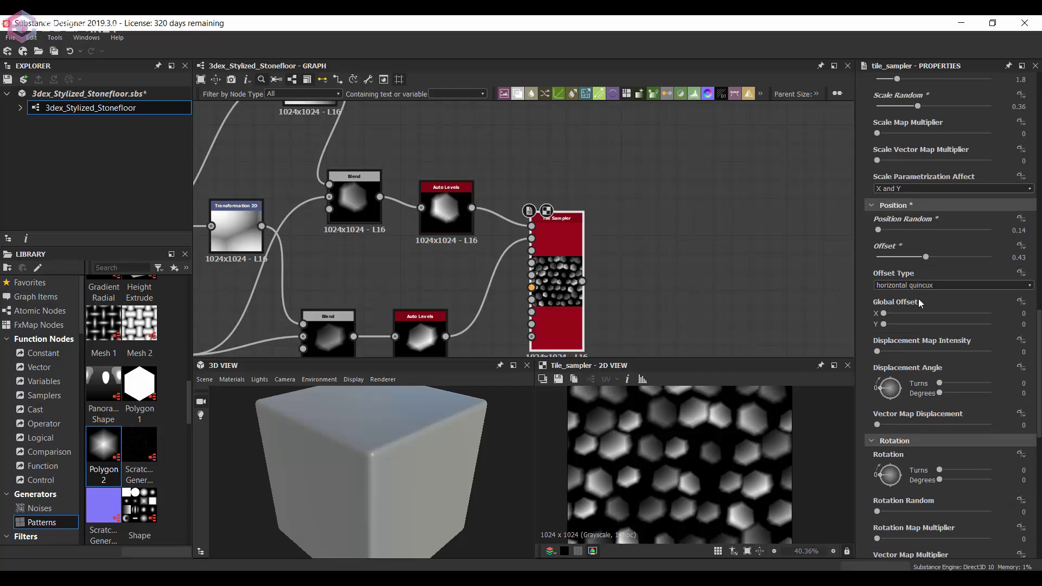
scroll(920, 293, up, 4)
drag(918, 334, 931, 334)
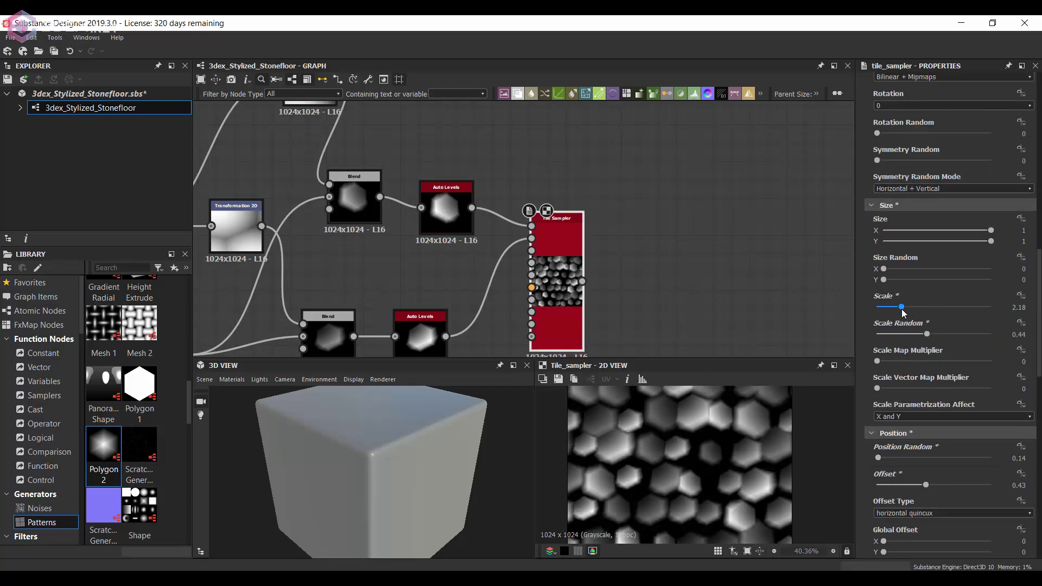
scroll(906, 409, down, 2)
scroll(906, 418, down, 5)
scroll(906, 421, down, 2)
drag(878, 446, 990, 451)
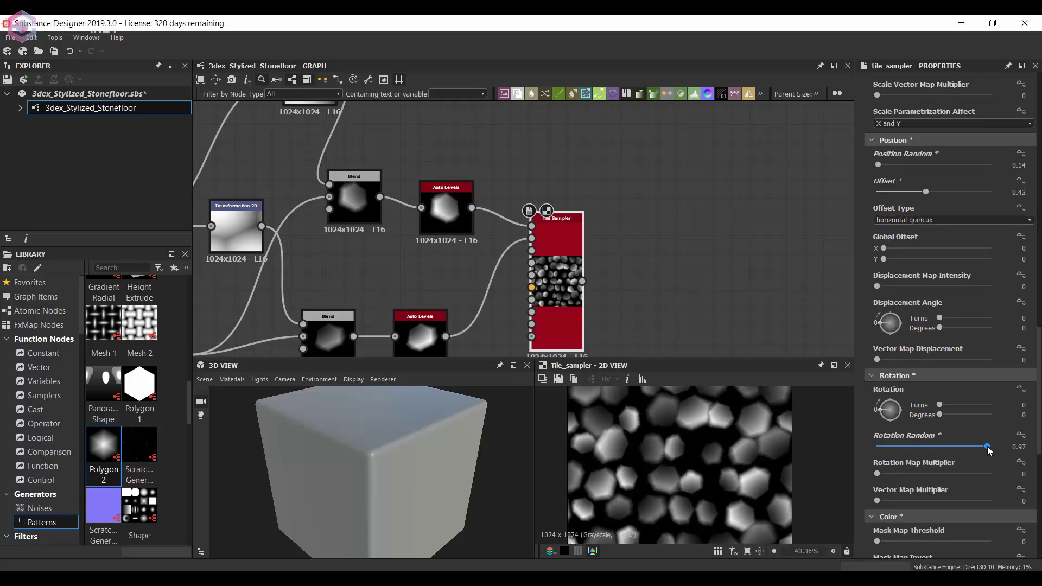
drag(939, 405, 943, 405)
Raise the Polygon 2 shape's Curve to about 0.35.
scroll(678, 461, up, 2)
middle_drag(588, 290, 751, 241)
click(325, 304)
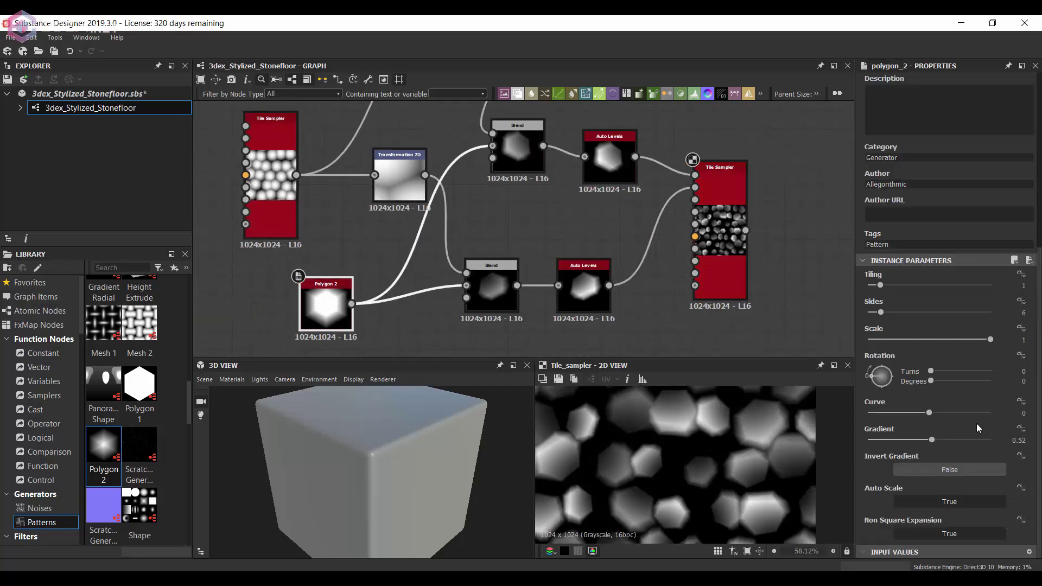
drag(921, 414, 951, 415)
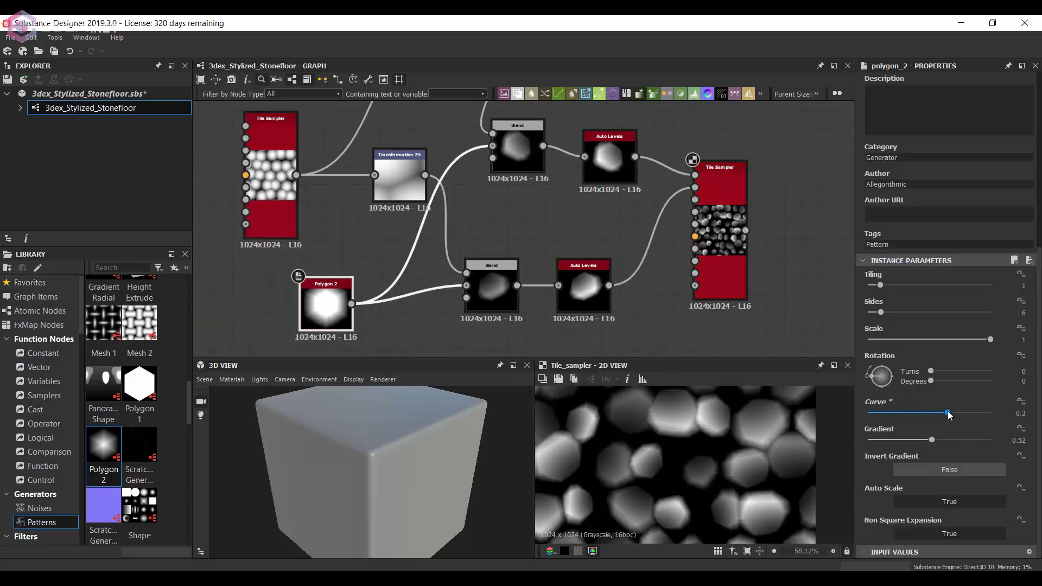
Link the stone pattern to the Normal node and feed it into a new HBAO node.
key(f)
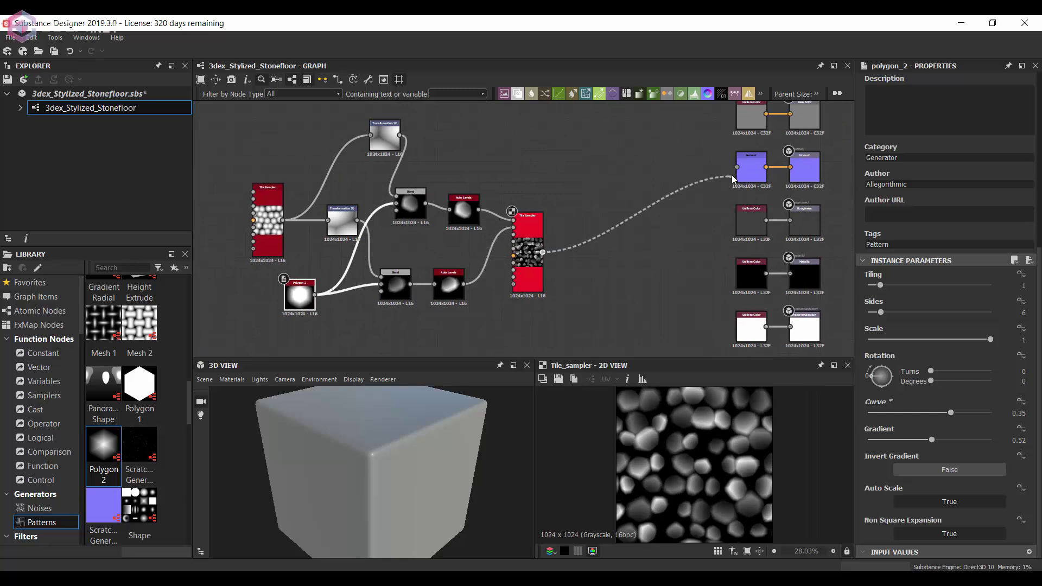
double_click(805, 166)
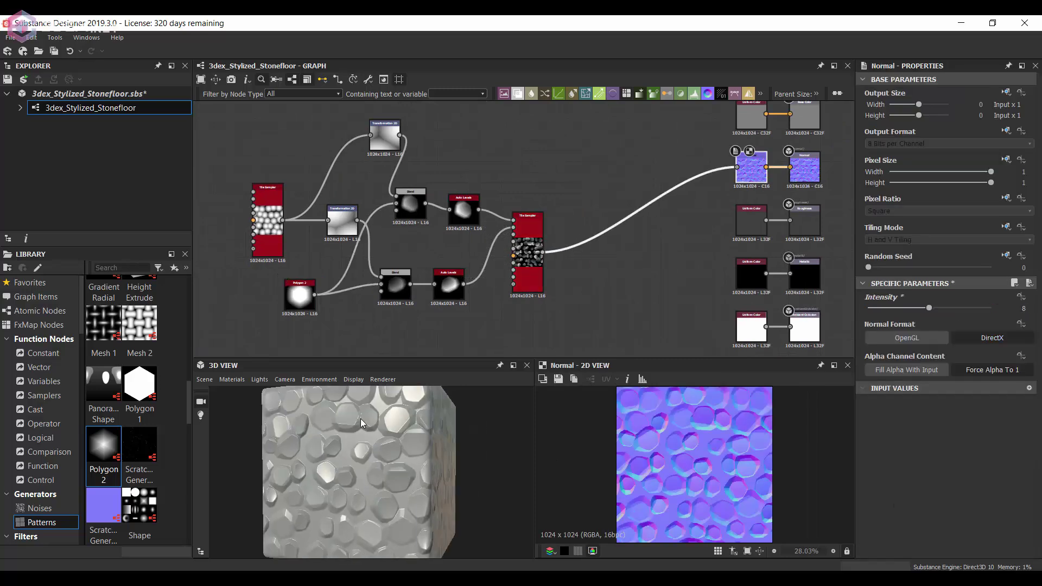
key(space)
text(hbao)
key(Return)
drag(549, 221, 585, 252)
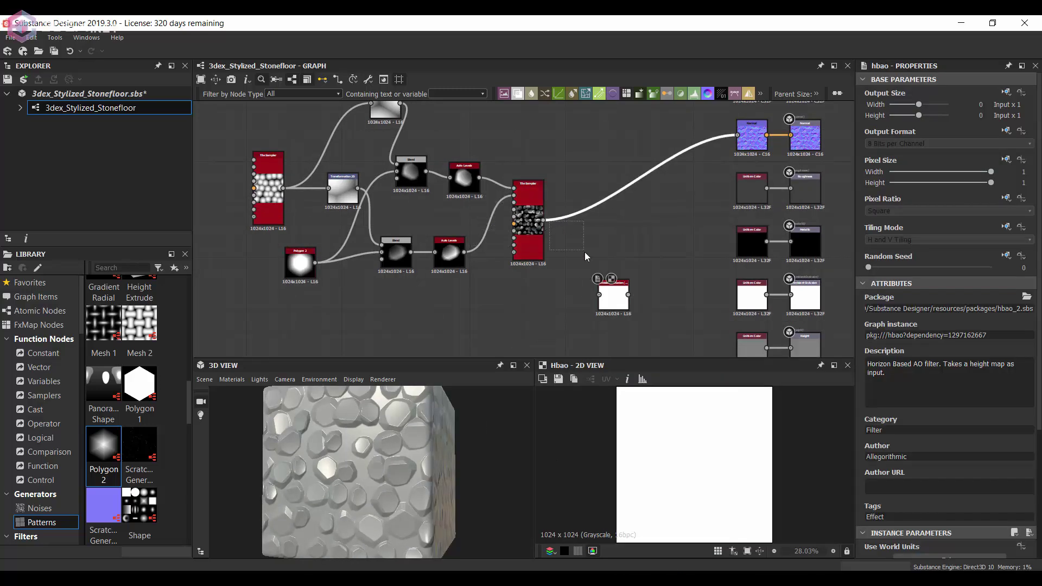
drag(543, 222, 599, 295)
Connect HBAO to the Ambient Occlusion output and check the stone relief in 3D.
scroll(672, 298, up, 2)
drag(638, 226, 750, 221)
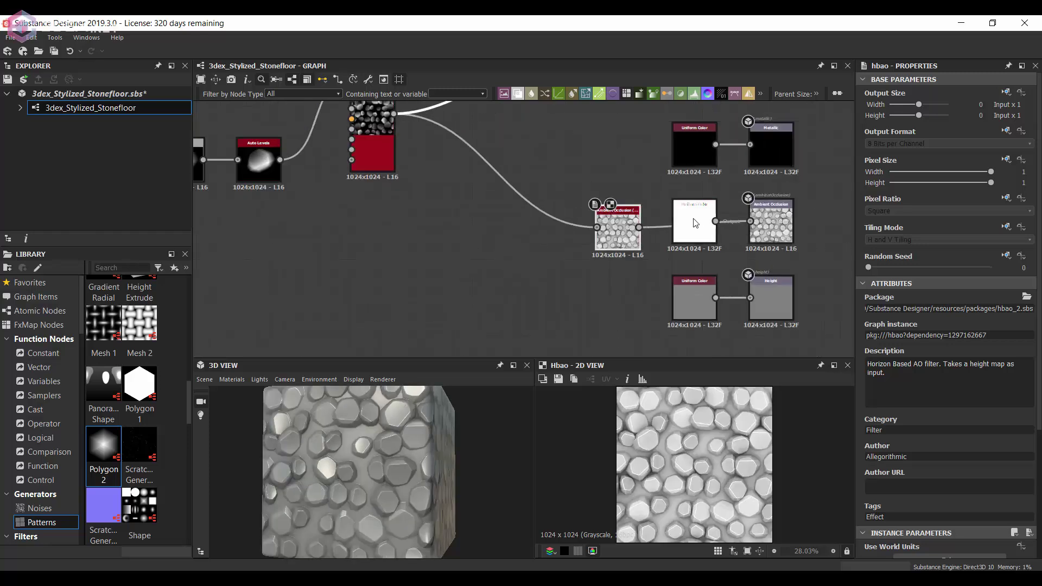
scroll(620, 244, down, 3)
drag(367, 416, 426, 422)
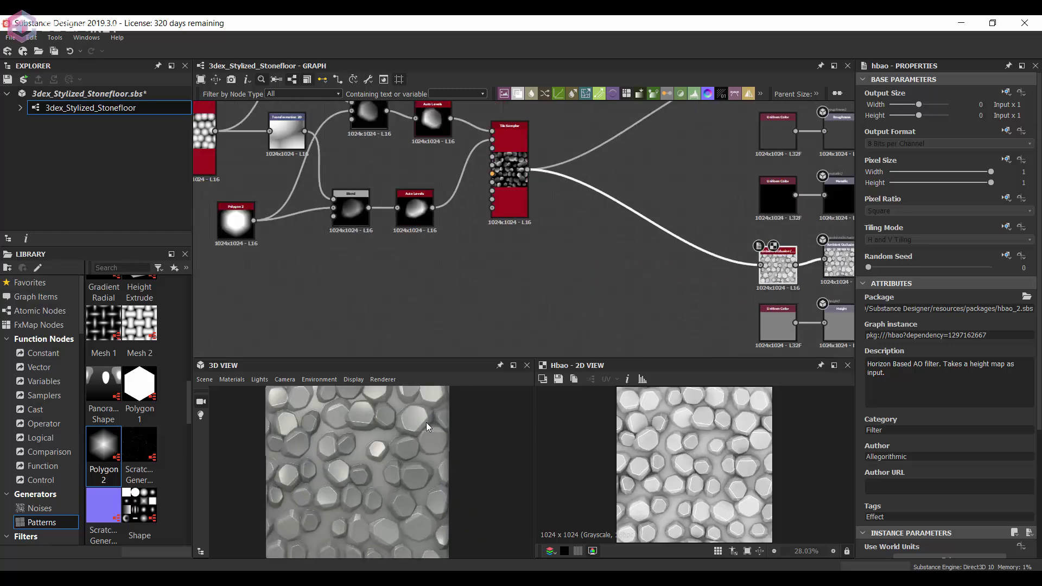
scroll(637, 255, up, 3)
click(637, 256)
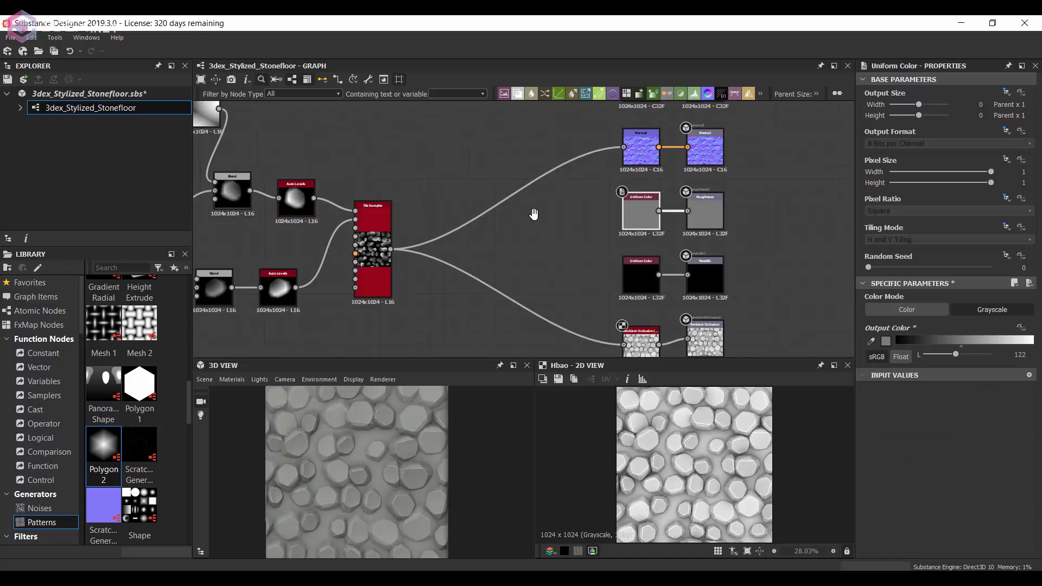
middle_drag(630, 161, 689, 247)
Add a Curvature Smooth node driven by the Normal output.
drag(688, 247, 573, 248)
key(space)
text(curv)
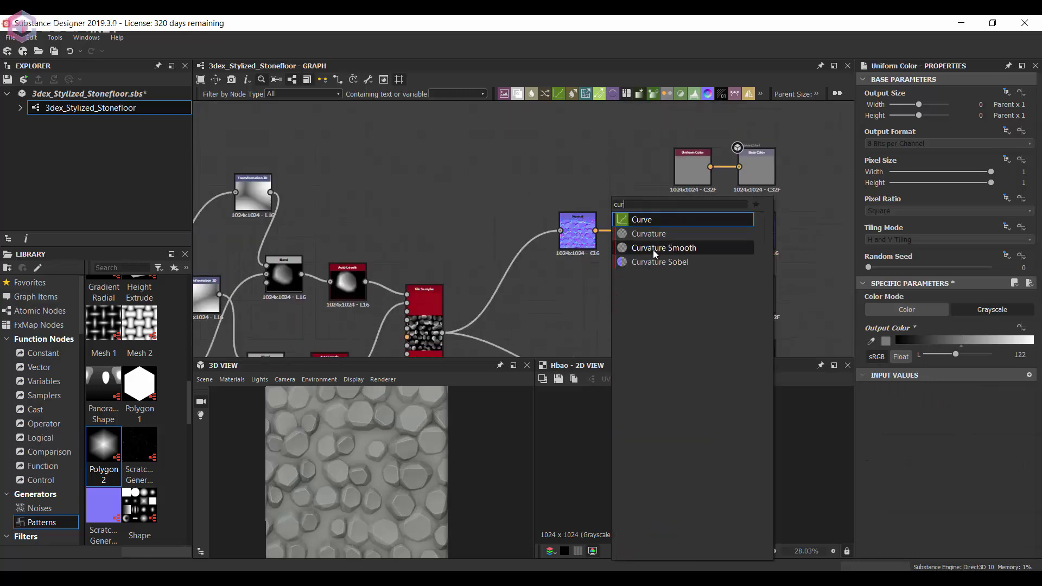
click(653, 249)
scroll(664, 182, up, 2)
drag(574, 236, 606, 239)
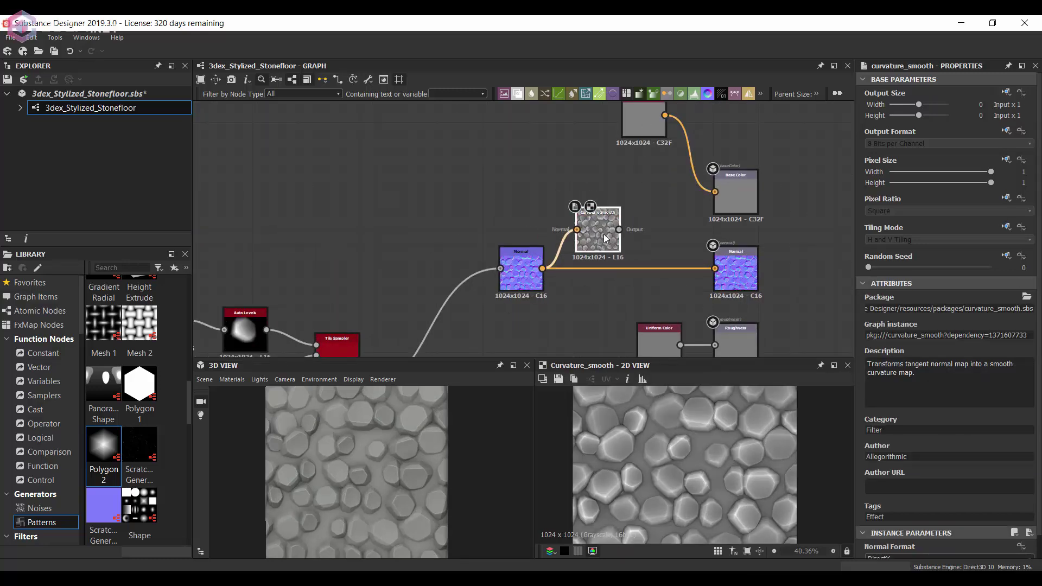
Chain Histogram Range and a Gradient Map after it into Base Color.
key(space)
text(hist)
key(Return)
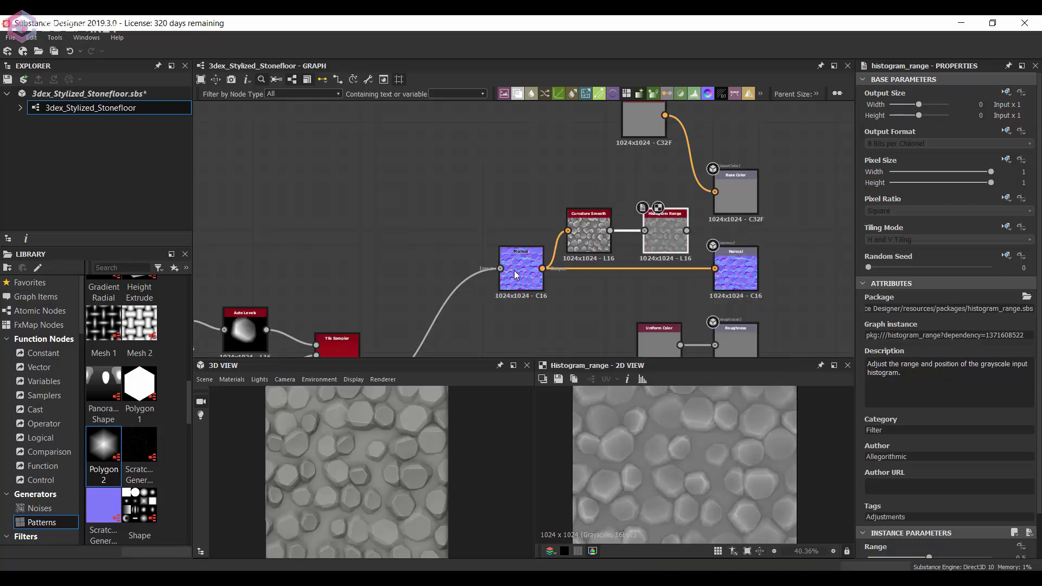
key(space)
text(grad)
key(Return)
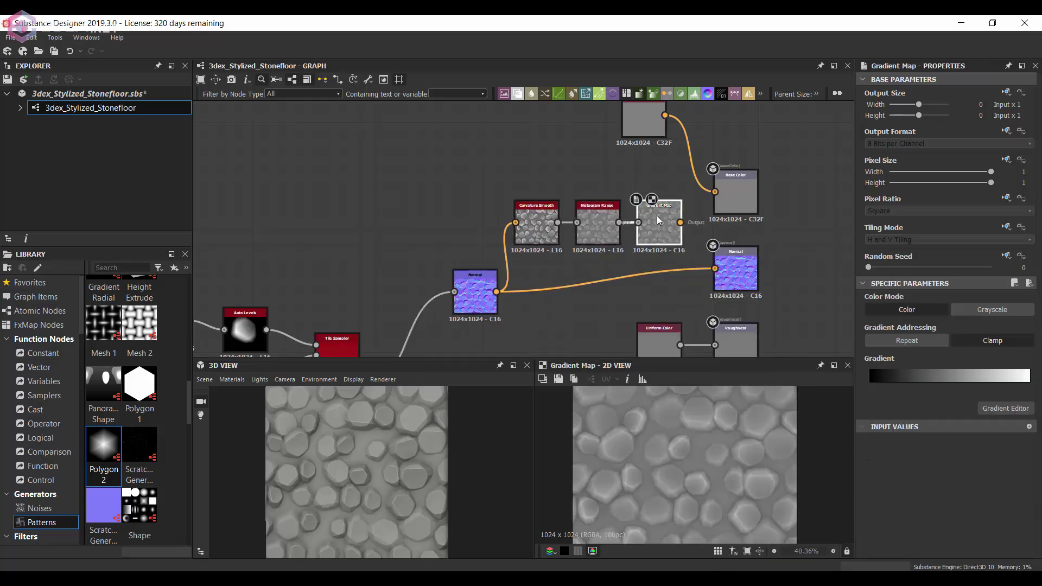
Set the gradient's ends to deep red-brown and muted teal-grey.
click(1031, 384)
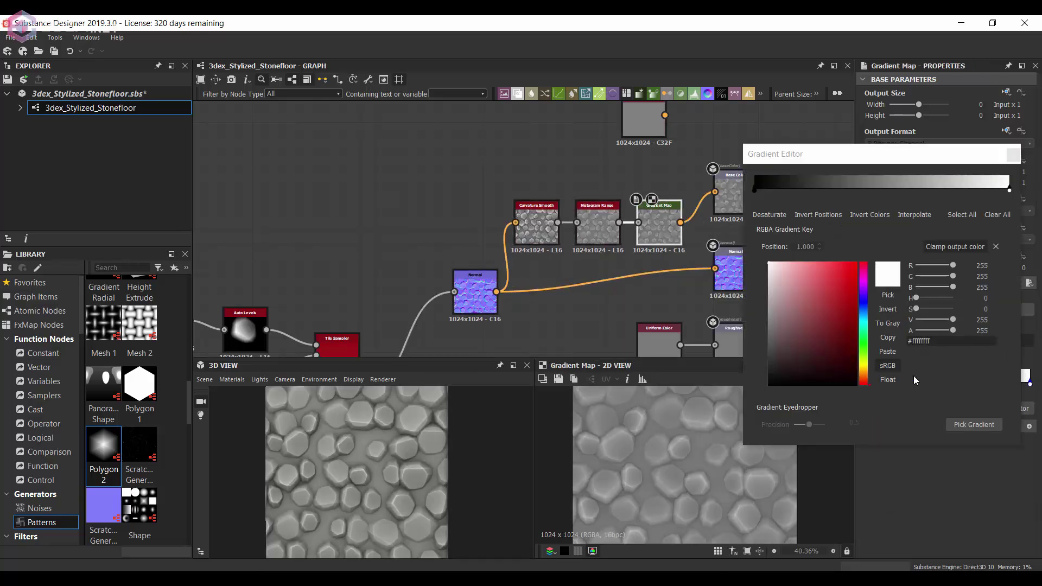
click(755, 191)
click(829, 357)
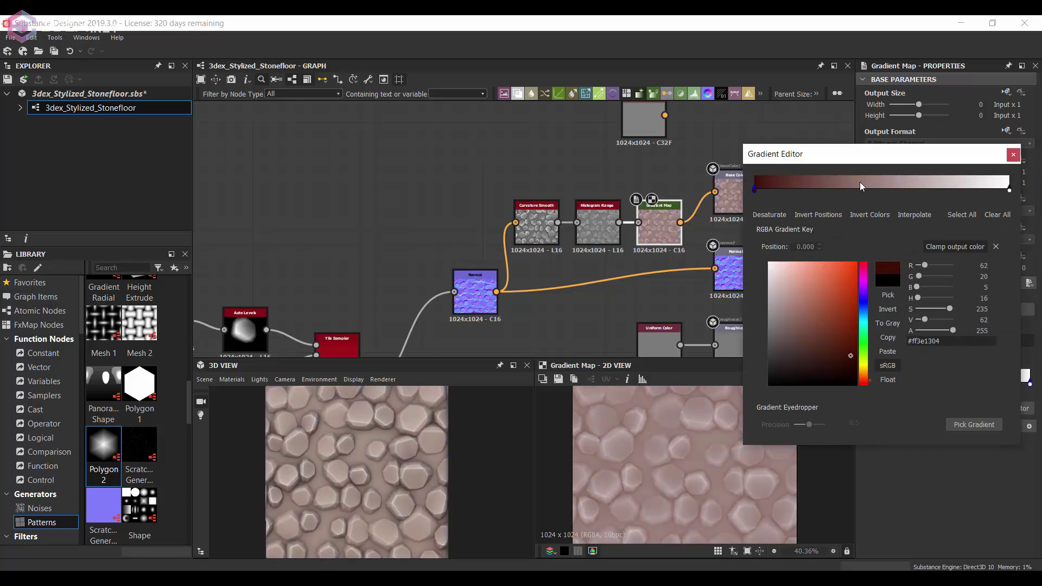
click(1009, 190)
click(782, 318)
click(869, 325)
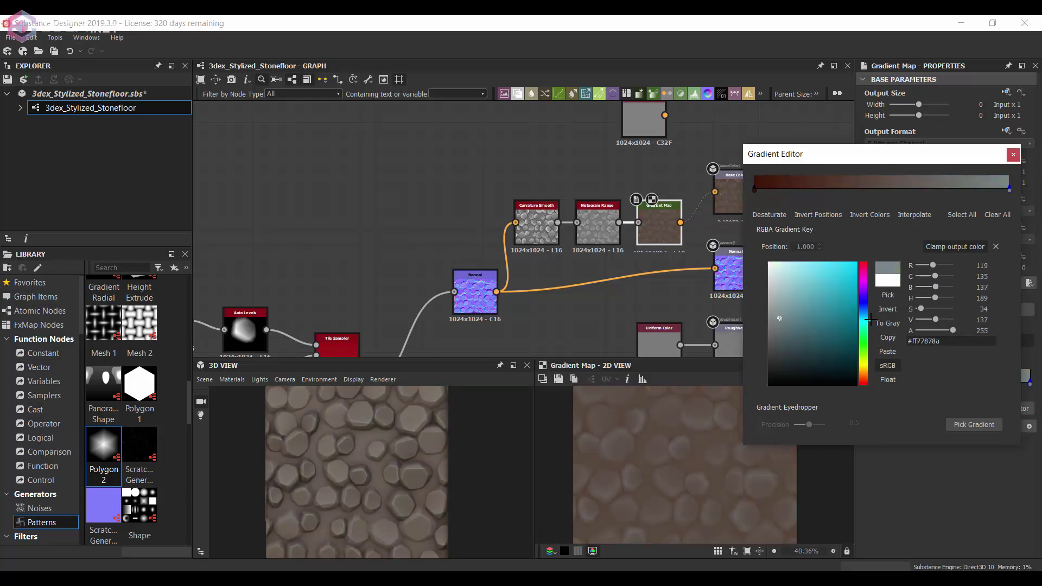
Add middle gradient keys: a lighter brown and a light blue-grey.
click(834, 190)
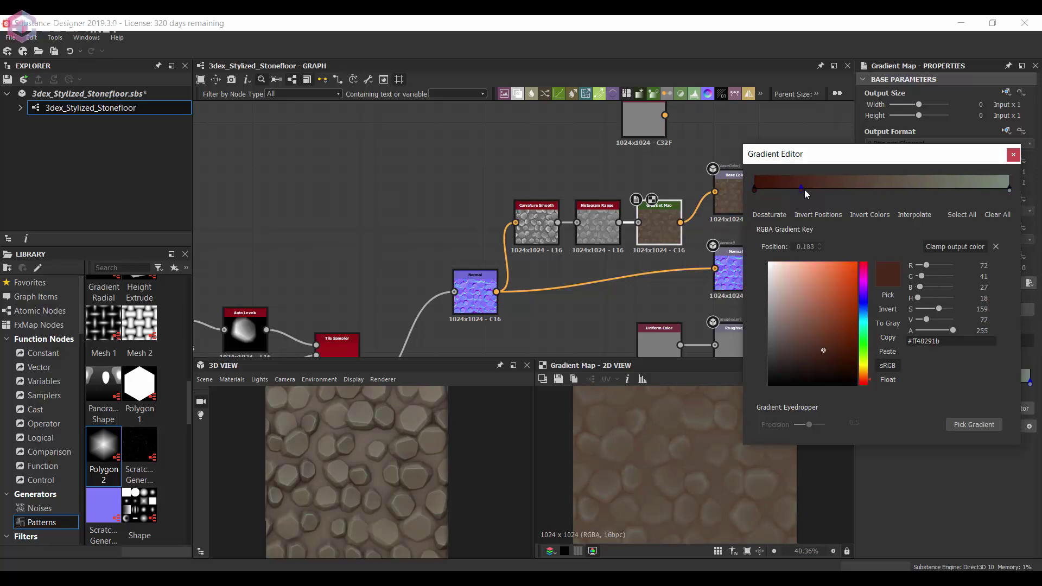
click(902, 190)
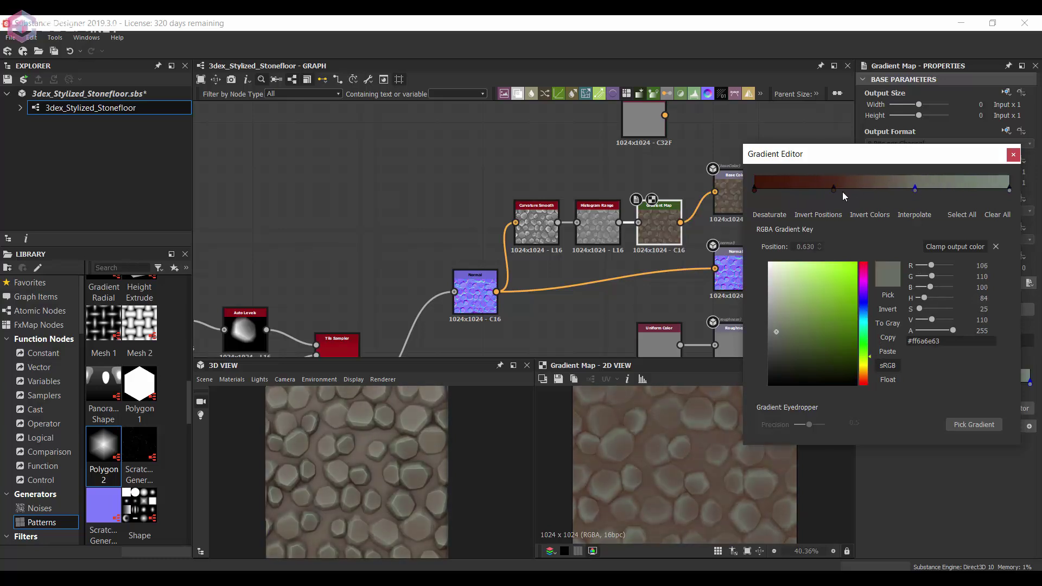
mouse_move(834, 190)
mouse_down()
mouse_move(909, 190)
mouse_move(841, 190)
mouse_up()
click(902, 190)
click(852, 190)
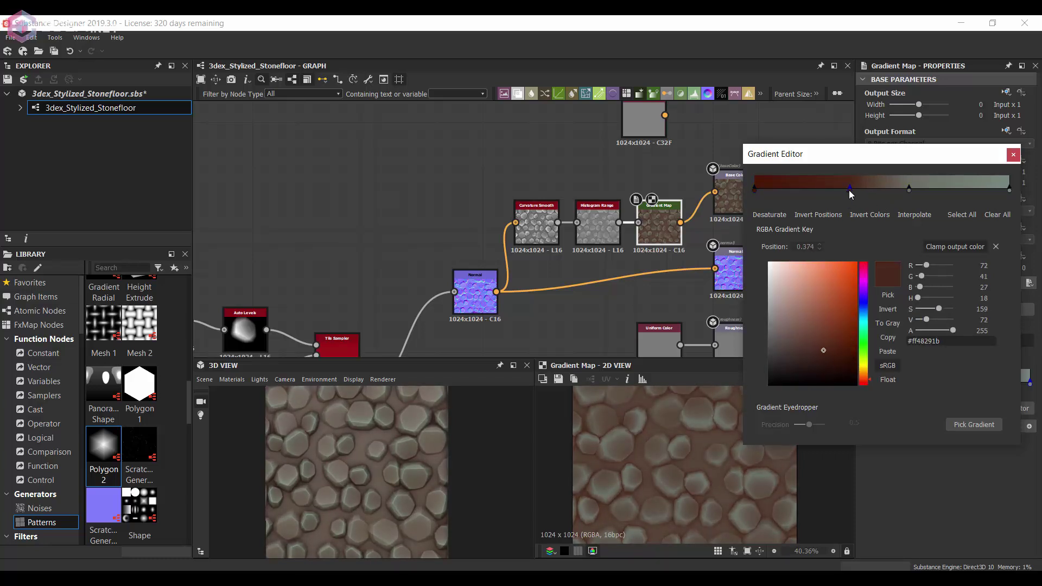
click(820, 341)
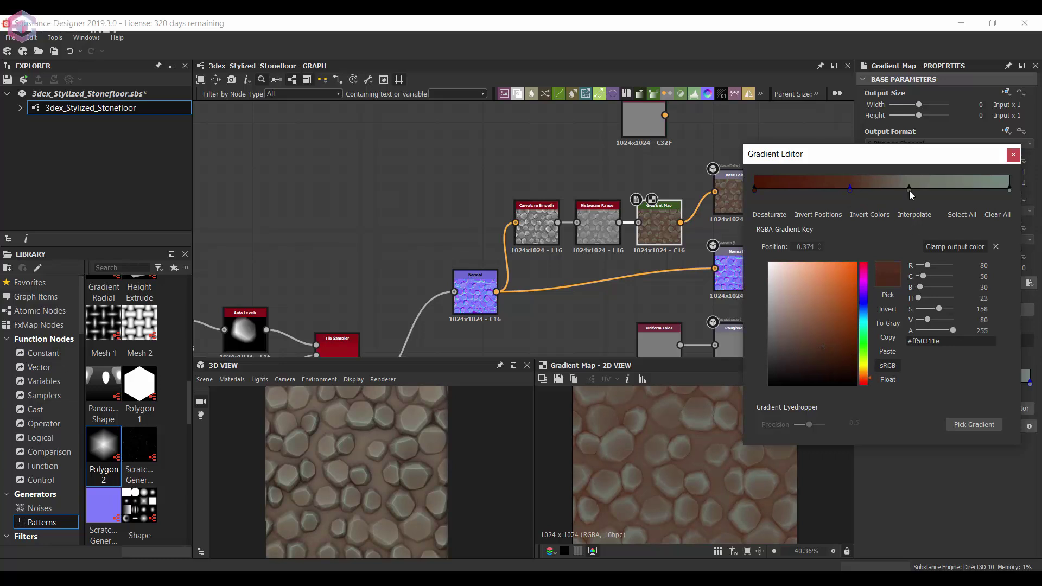
click(910, 190)
click(785, 332)
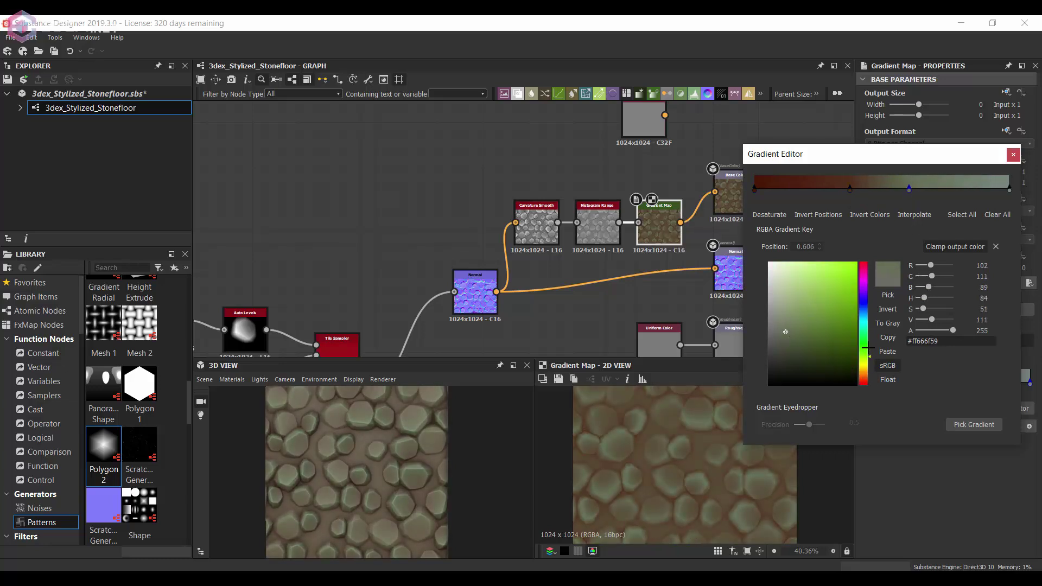
drag(872, 349, 881, 318)
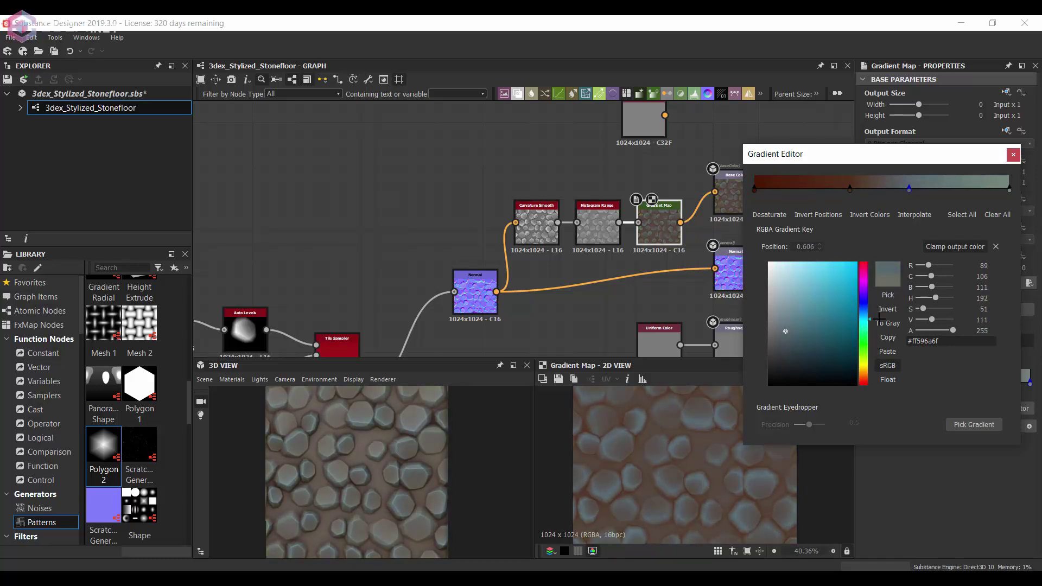
click(779, 326)
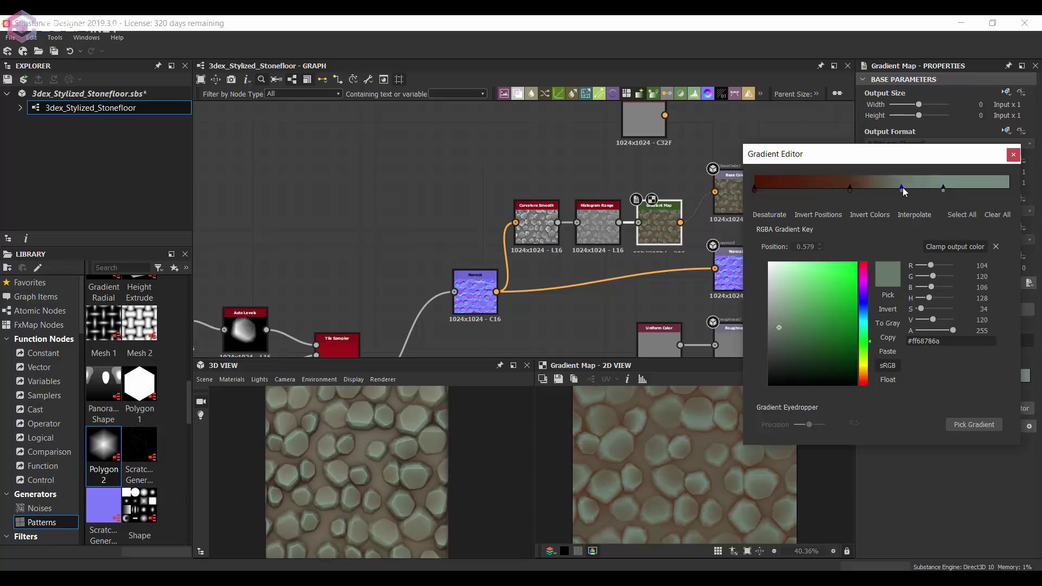
Refine the keys: orange-brown near 0.38, green-grey at 0.55, teal-green at 0.740.
click(852, 190)
drag(905, 192, 867, 190)
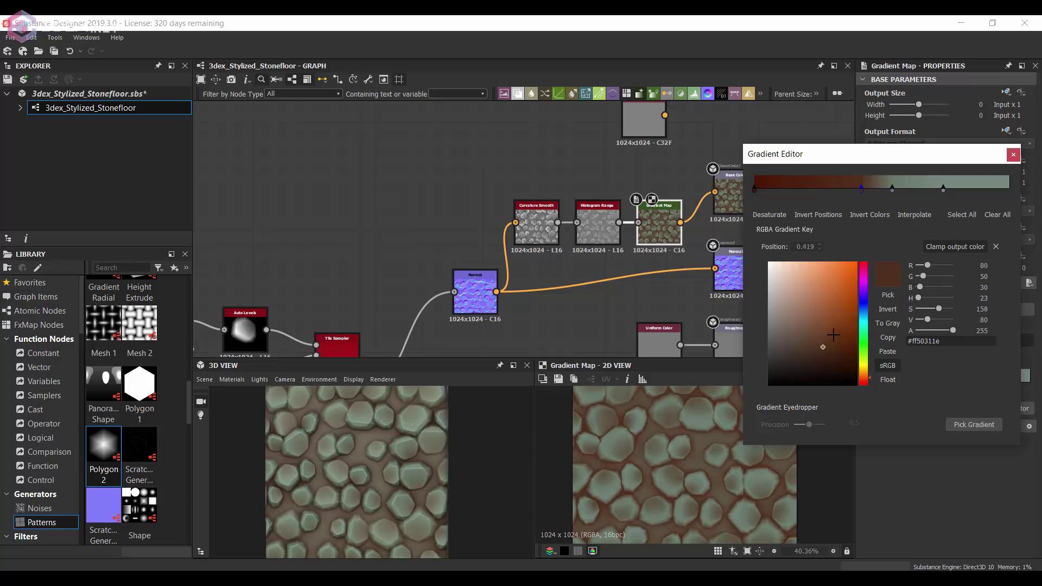
drag(833, 335, 814, 344)
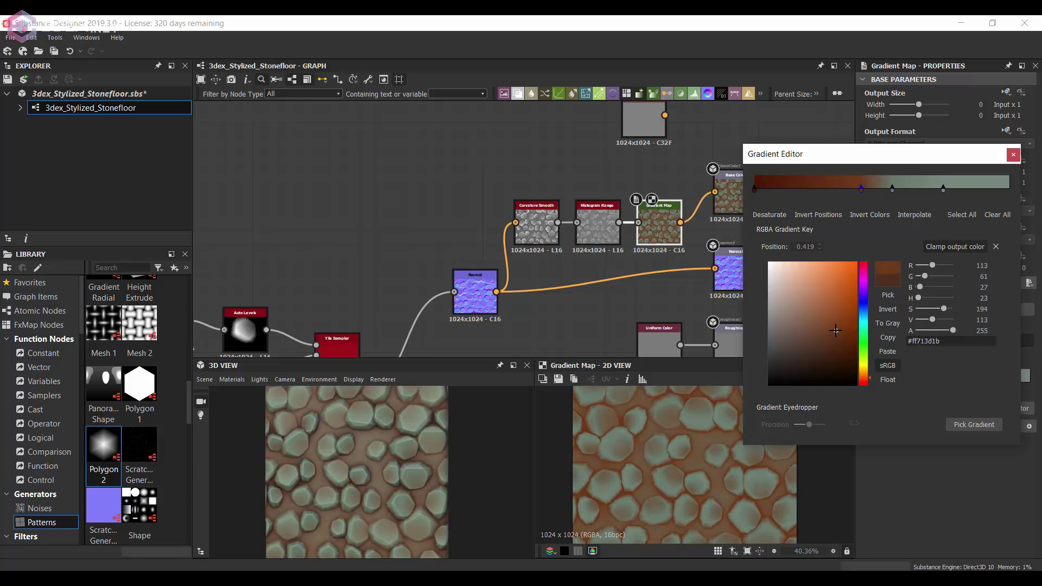
mouse_move(827, 302)
mouse_down()
mouse_move(819, 328)
mouse_move(787, 308)
mouse_up()
click(944, 188)
click(787, 310)
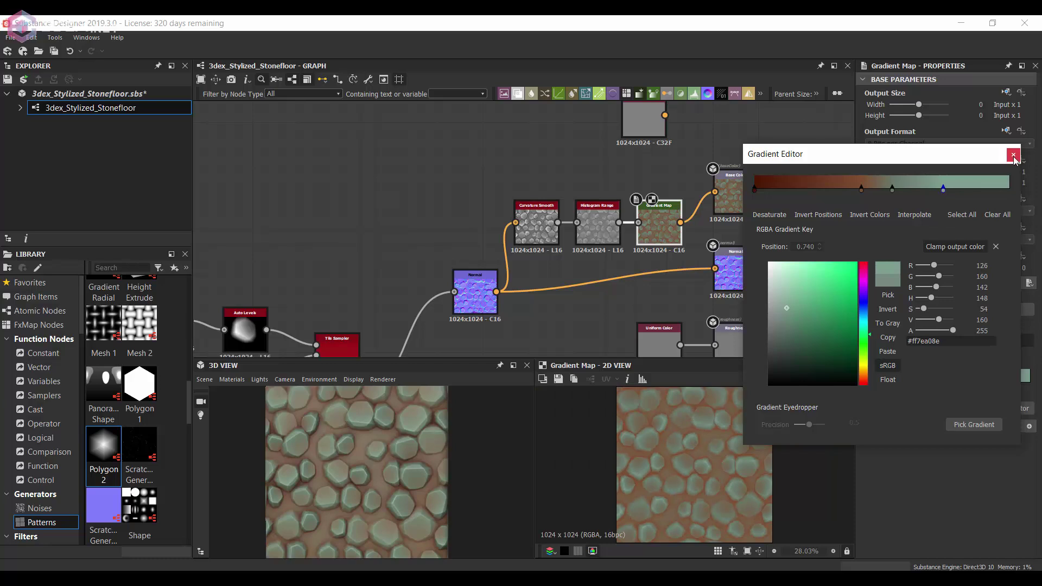
click(1013, 156)
Duplicate the Tile Sampler and blend the copy in Subtract mode at near-zero opacity.
middle_drag(443, 226, 584, 128)
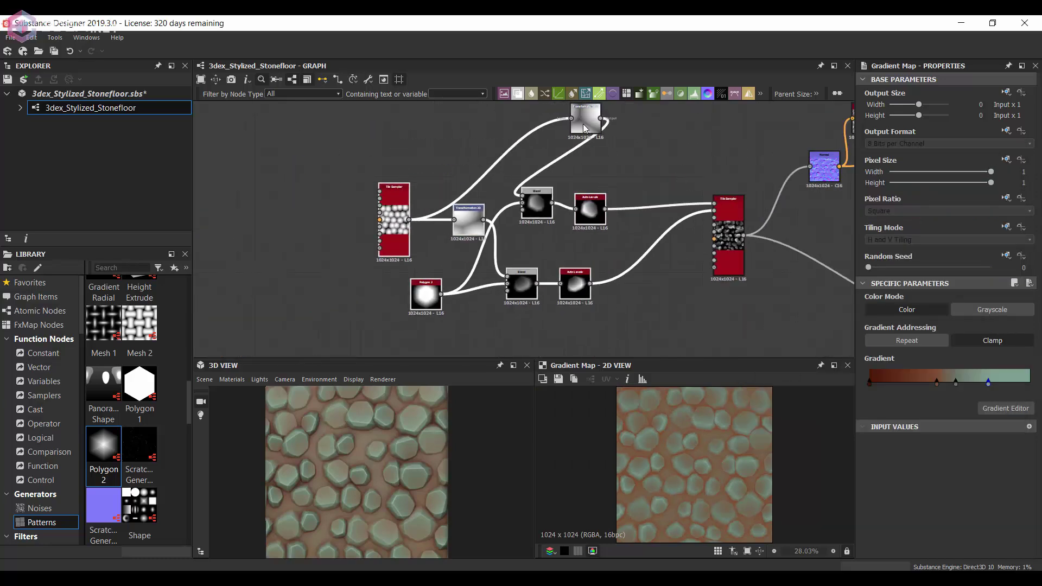
drag(585, 128, 488, 155)
key(ctrl+v)
drag(542, 174, 586, 114)
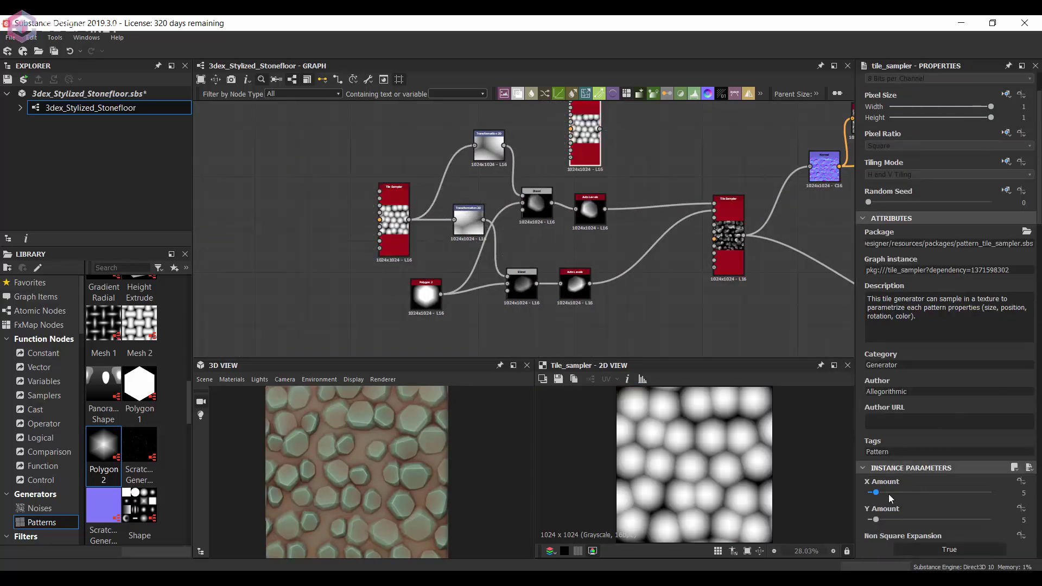
scroll(653, 236, up, 2)
drag(623, 261, 686, 255)
click(700, 258)
mouse_move(617, 164)
mouse_down()
mouse_move(658, 216)
mouse_move(671, 269)
mouse_up()
click(916, 337)
click(896, 380)
drag(990, 307, 880, 309)
Fine-tune the subtract Blend opacity to about 0.06 and connect the lower Auto Levels into the Tile Sampler.
click(614, 185)
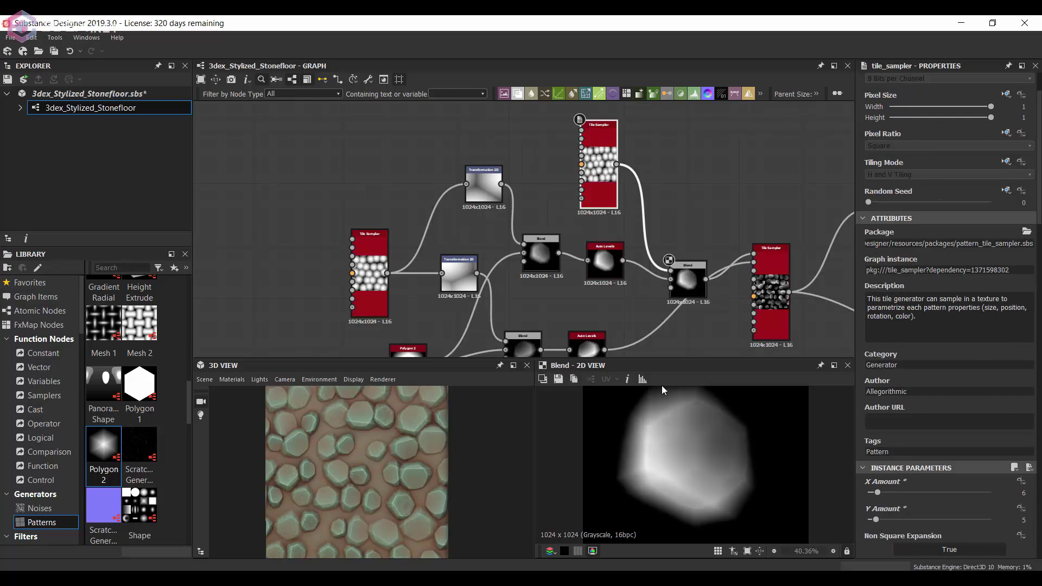
middle_drag(651, 245, 659, 173)
drag(695, 209, 690, 165)
middle_drag(706, 162, 699, 205)
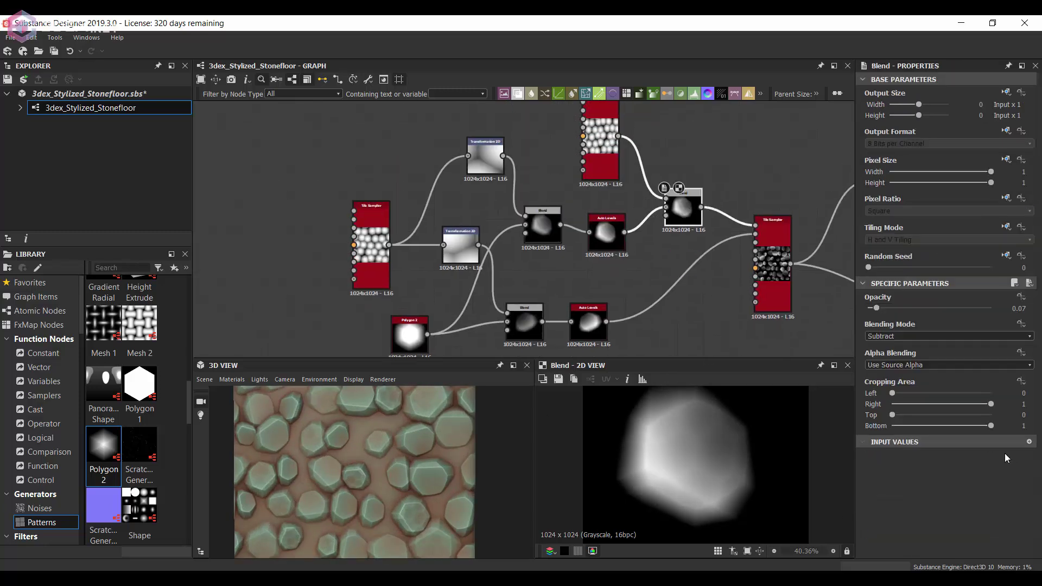
drag(877, 308, 875, 310)
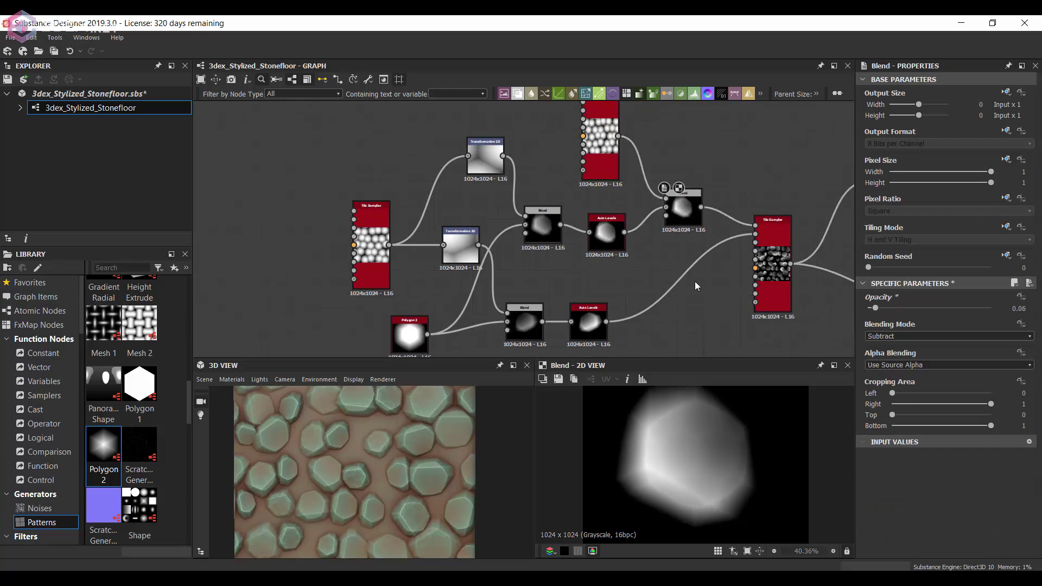
scroll(697, 286, down, 2)
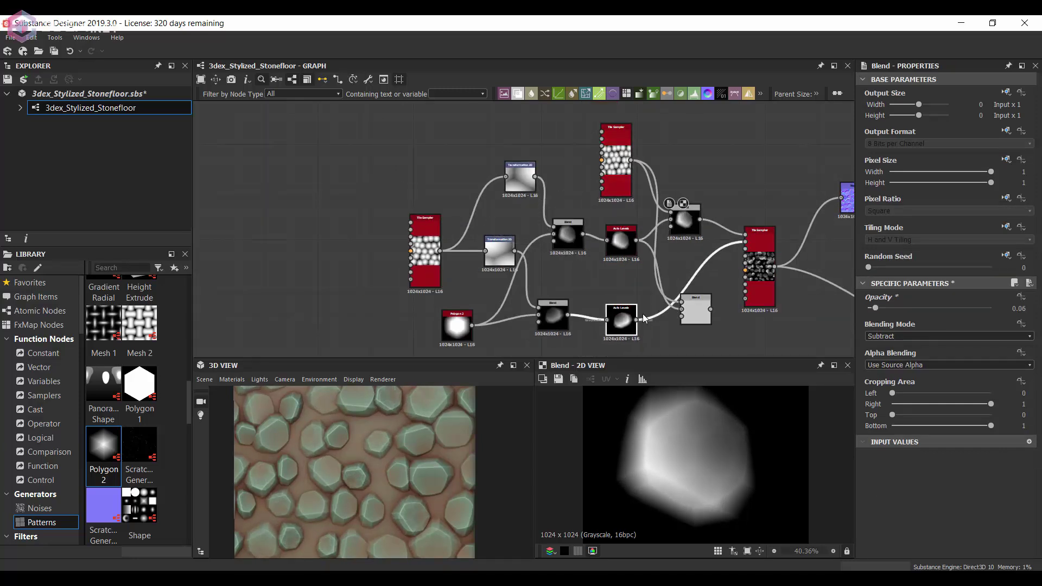
drag(680, 312, 756, 245)
drag(709, 318, 709, 307)
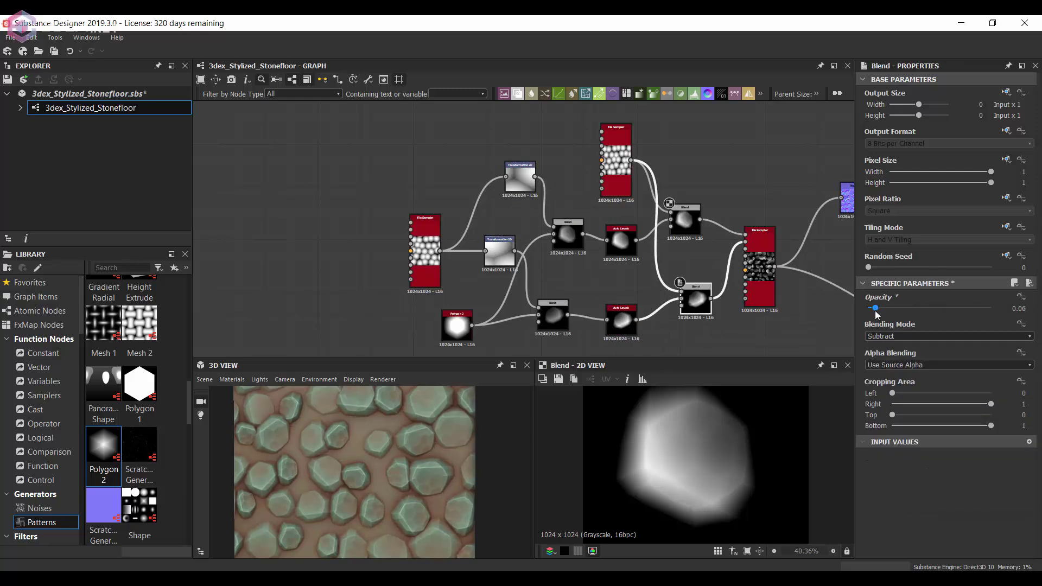
Set the main Tile Sampler's Color Random to about 0.65, Scale 2.27 and Scale Random 0.56.
click(758, 279)
scroll(923, 426, down, 5)
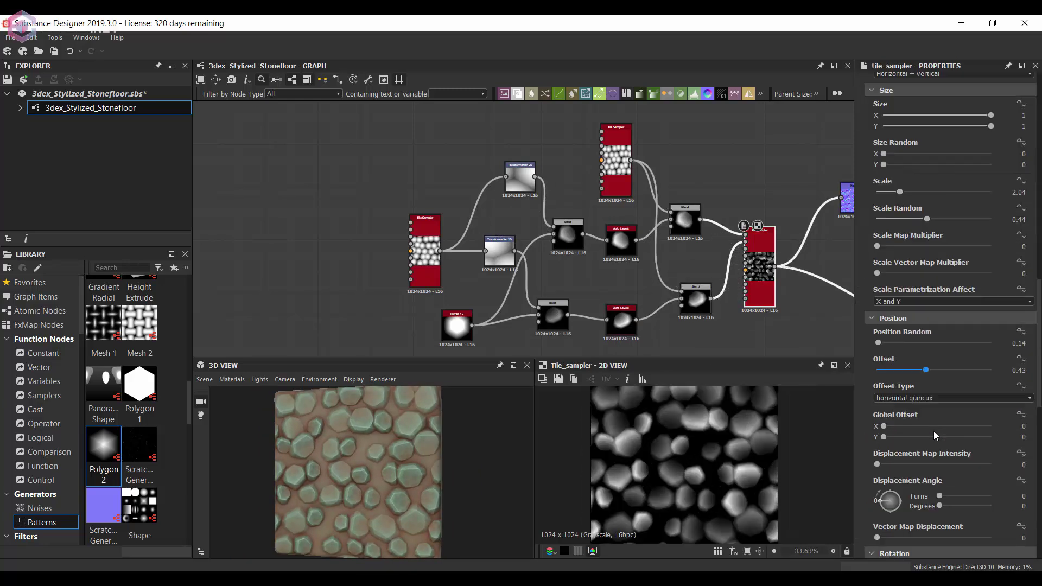
scroll(934, 431, down, 10)
click(949, 374)
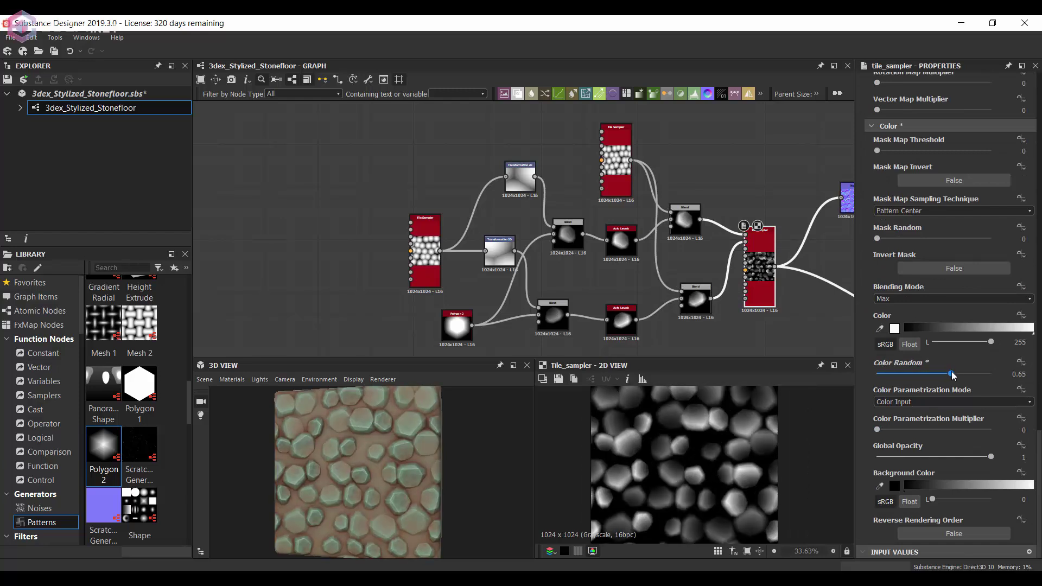
scroll(921, 294, up, 7)
scroll(917, 257, up, 3)
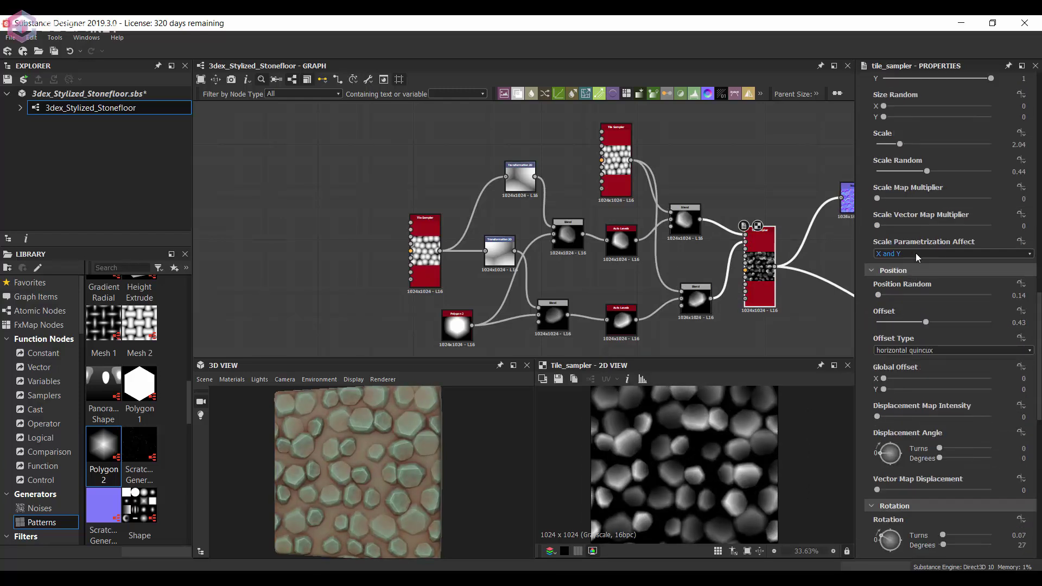
scroll(918, 258, up, 3)
click(941, 302)
click(906, 274)
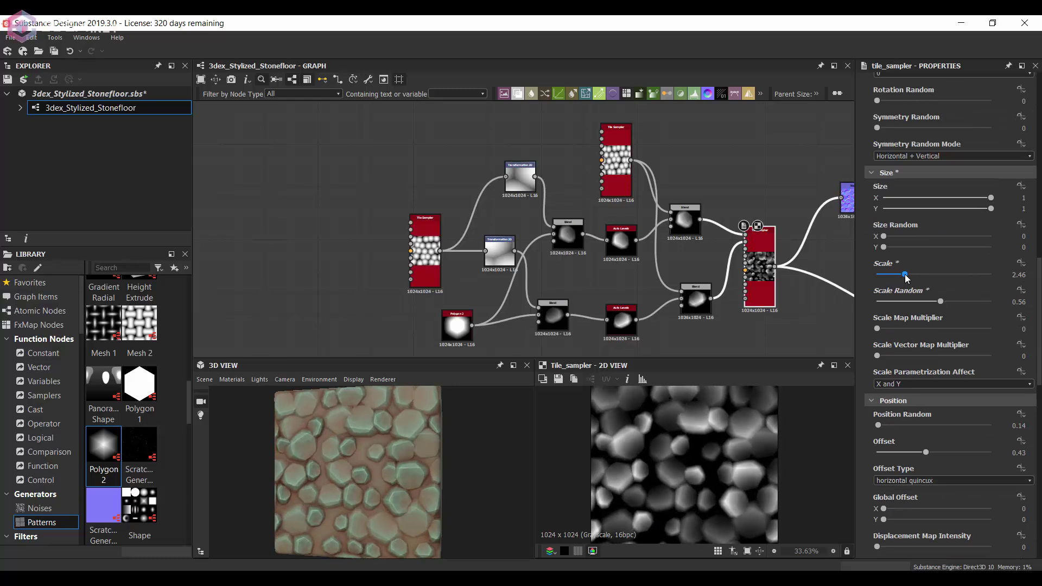
drag(906, 275, 904, 276)
middle_drag(656, 277, 541, 257)
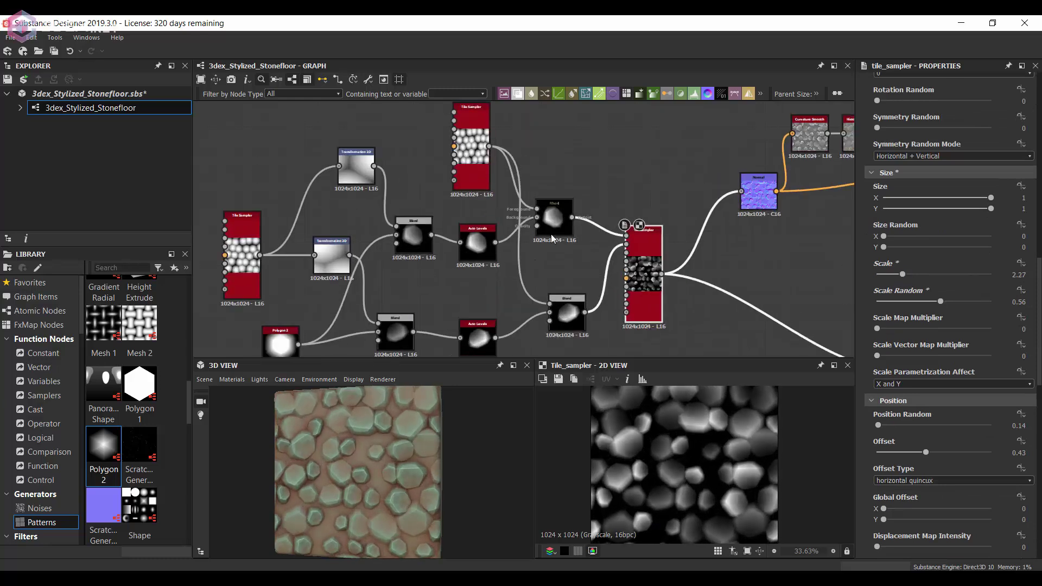
Add a Perlin Noise node as the slope input of a Slope Blur Grayscale below the Tile Sampler.
middle_drag(649, 255, 531, 247)
key(space)
key(Escape)
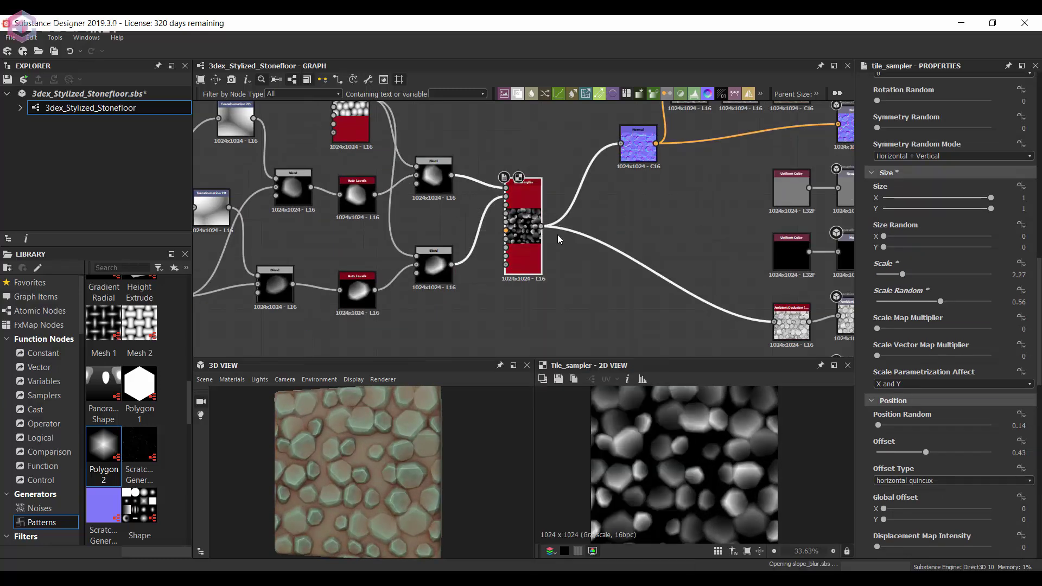
key(space)
text(perlin)
key(Return)
scroll(526, 319, up, 2)
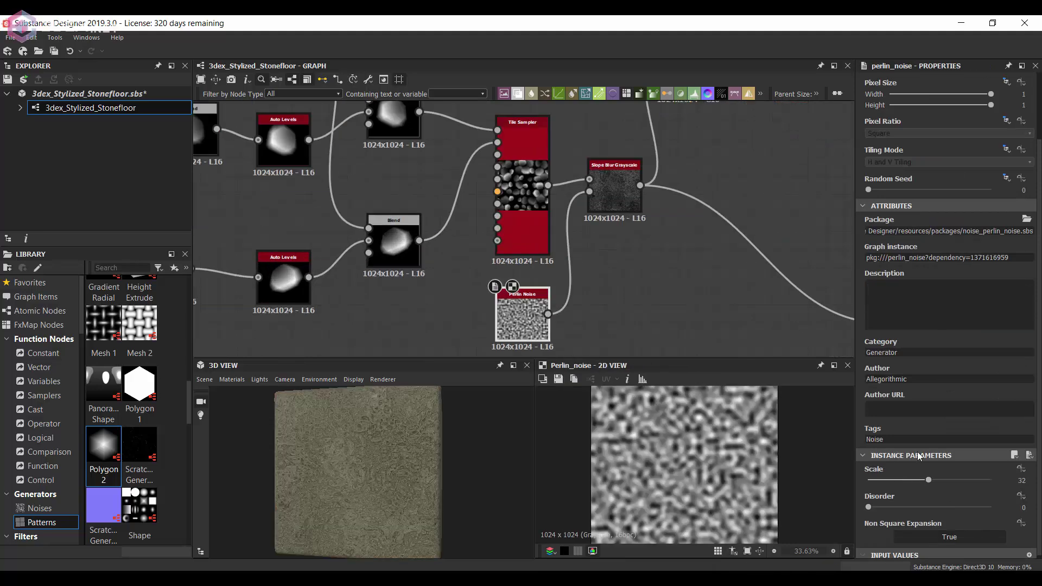
click(615, 200)
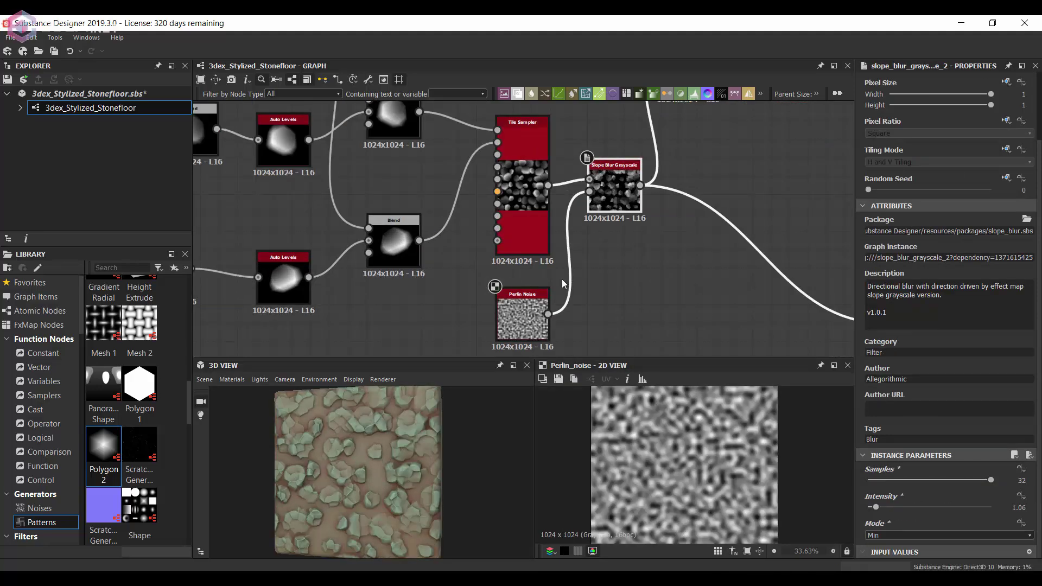
middle_drag(562, 279, 565, 261)
drag(617, 174, 633, 266)
Blend the slope-blurred stones back over the Tile Sampler at 0.31 opacity.
middle_drag(597, 217, 586, 274)
click(516, 184)
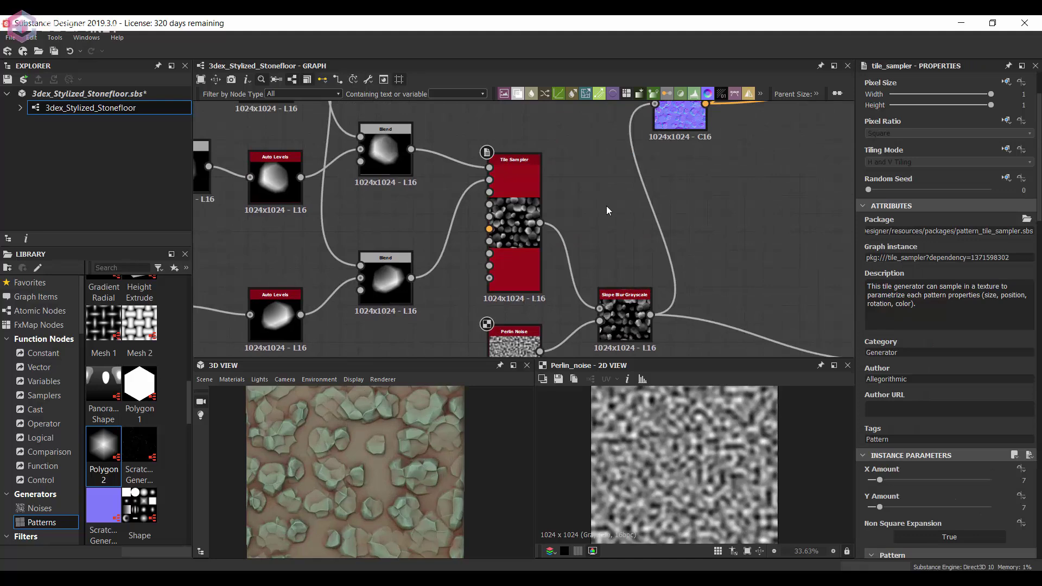
key(space)
click(640, 236)
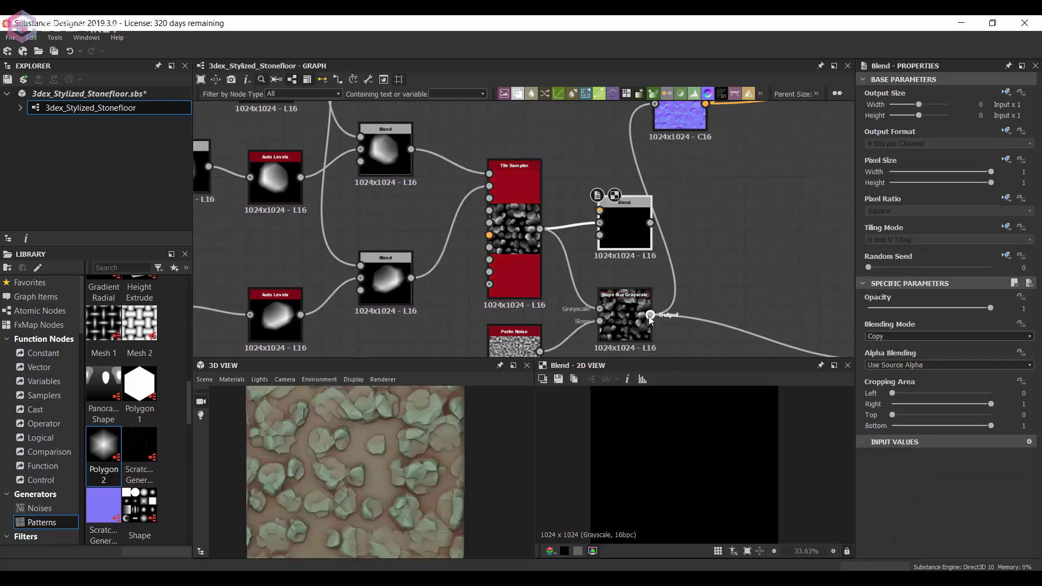
drag(541, 229, 600, 223)
scroll(653, 227, down, 3)
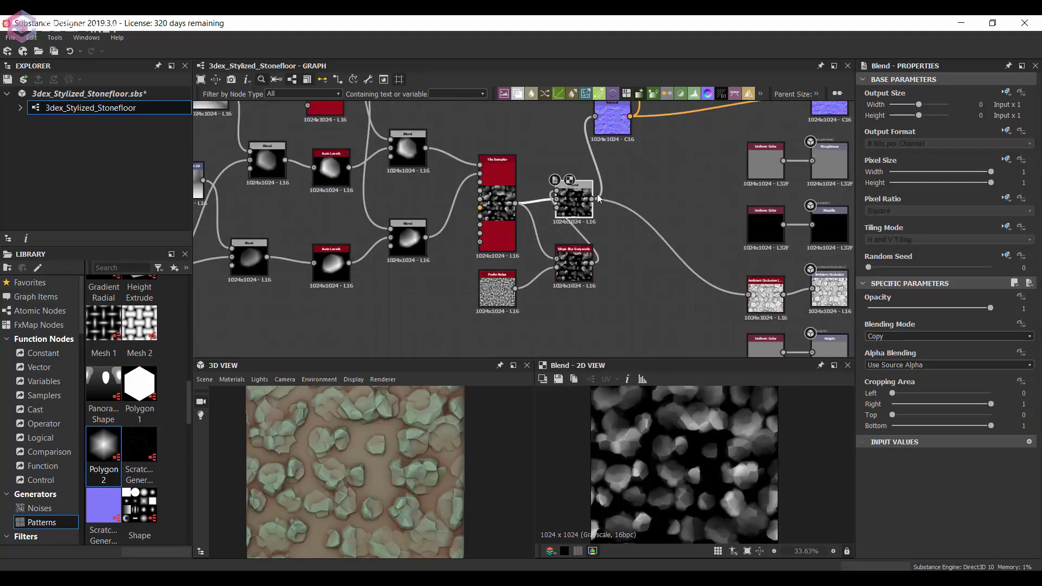
scroll(656, 197, up, 3)
click(906, 308)
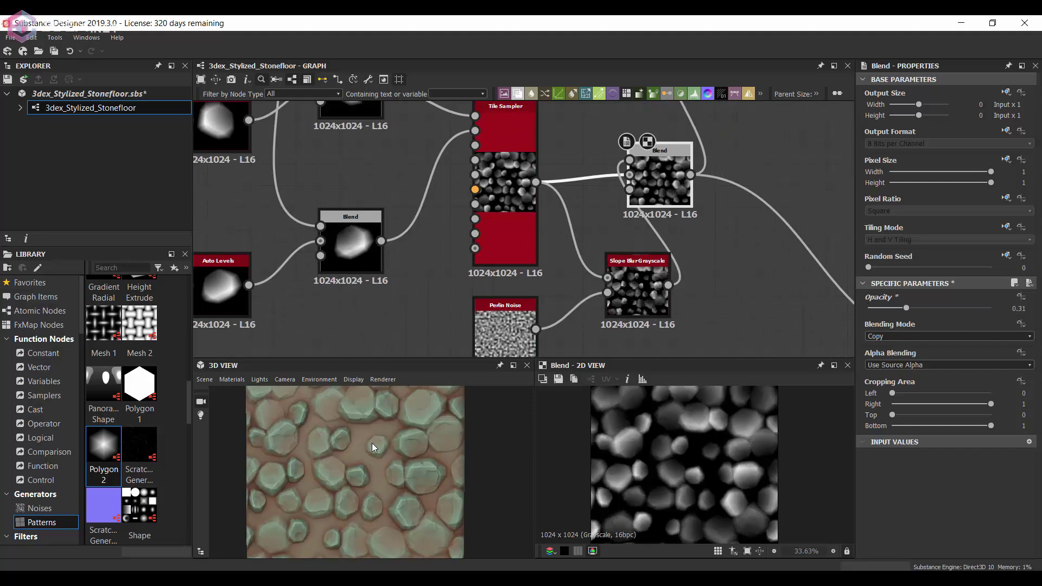
middle_drag(489, 324, 517, 254)
drag(517, 254, 438, 303)
key(space)
Insert a Levels node after Perlin Noise, make the noise coarser, and raise Slope Blur intensity to about 1.69.
text(lev)
click(580, 261)
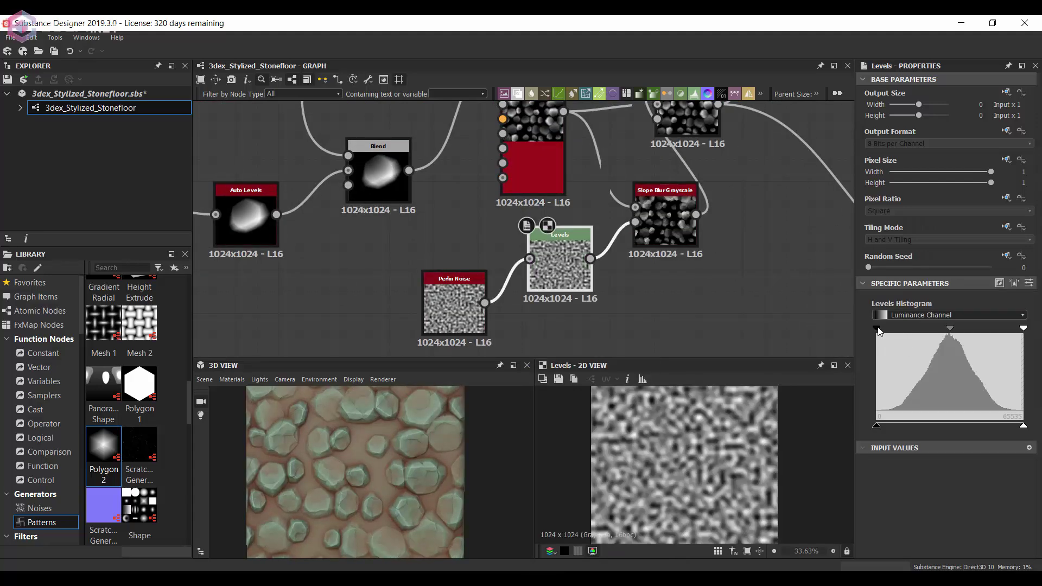
drag(951, 337, 966, 339)
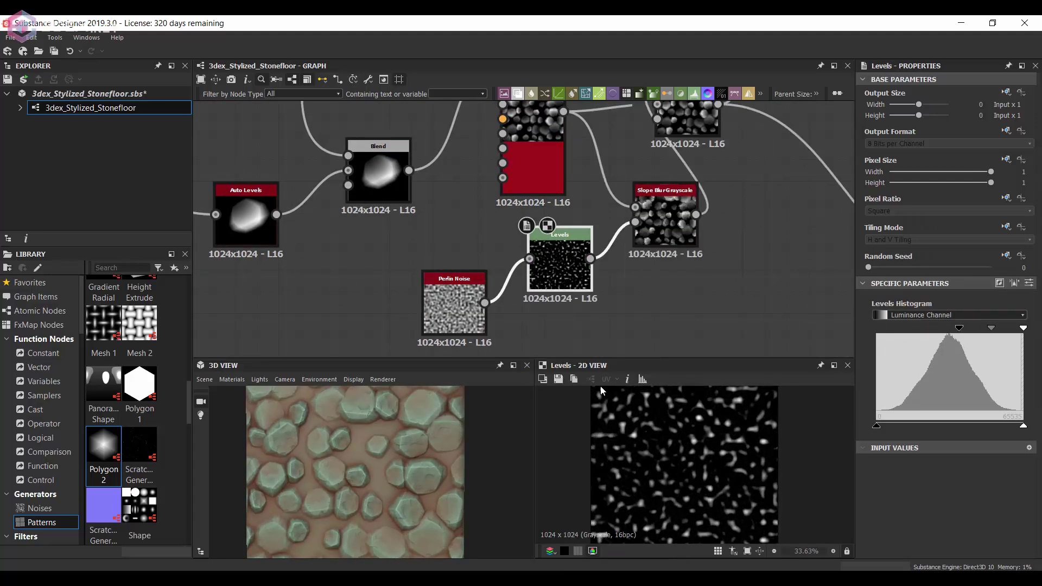
middle_drag(543, 217, 506, 237)
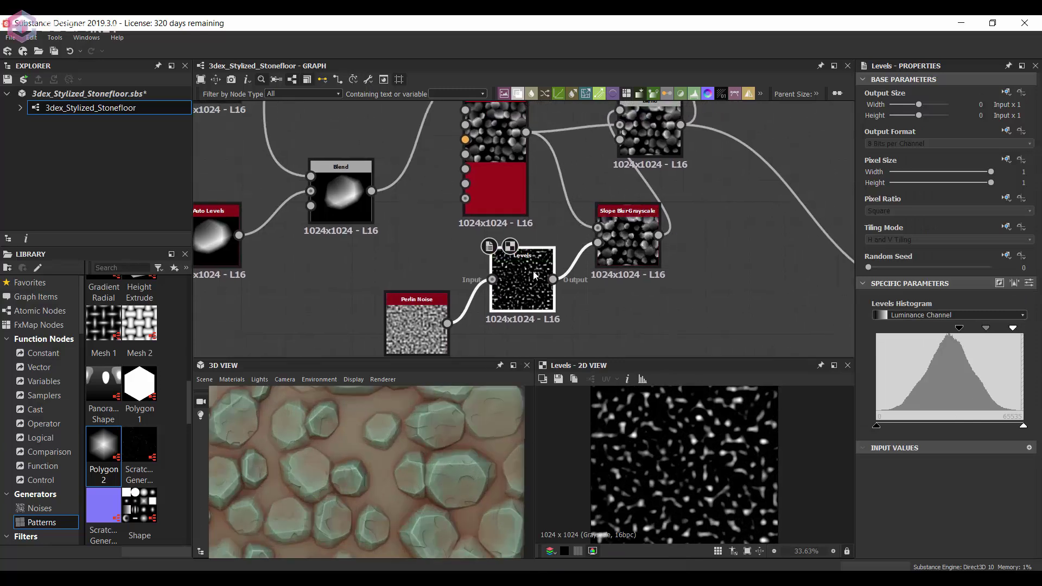
click(417, 325)
drag(926, 476, 891, 477)
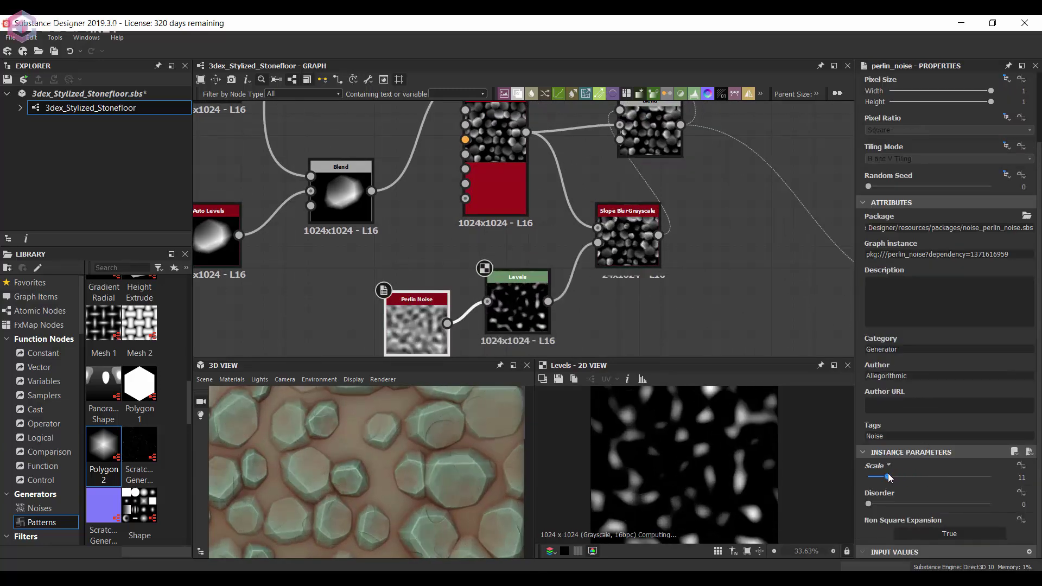
drag(627, 244, 605, 289)
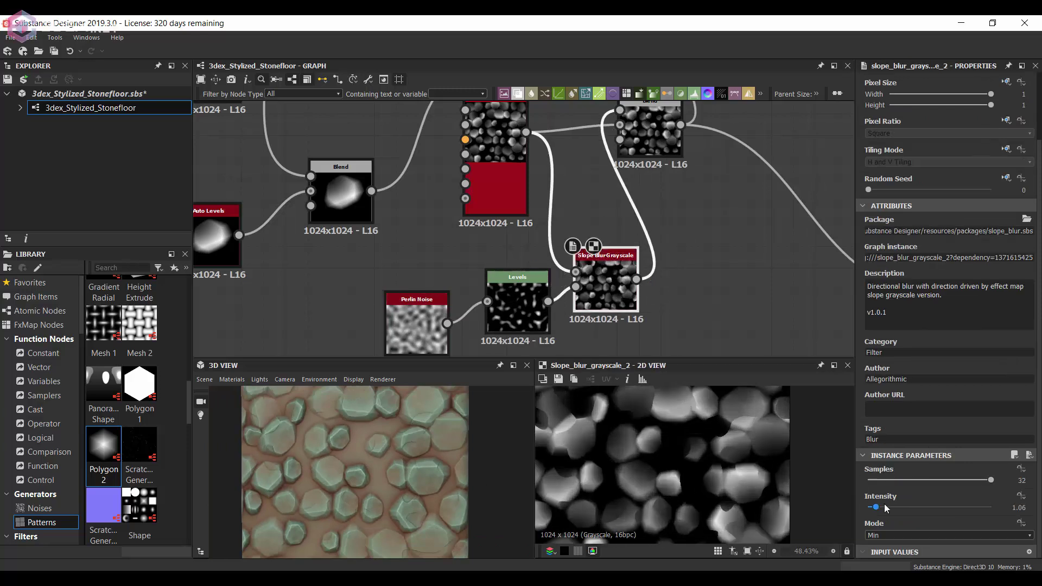
drag(901, 509, 910, 508)
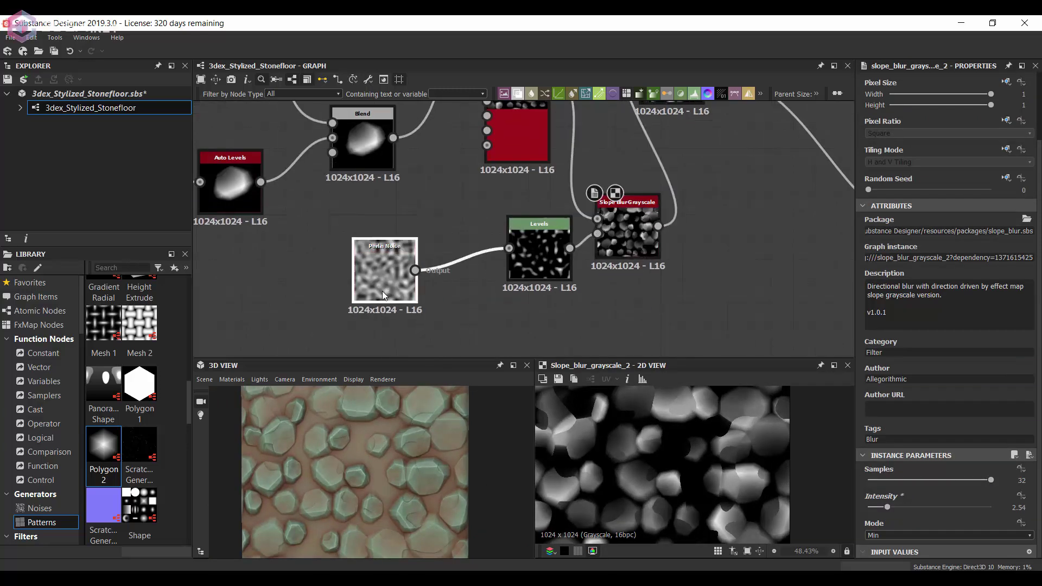
Insert a Blur HQ Grayscale between Levels and Slope Blur, and set Perlin Noise scale to 15.
drag(642, 242, 549, 244)
text(bl)
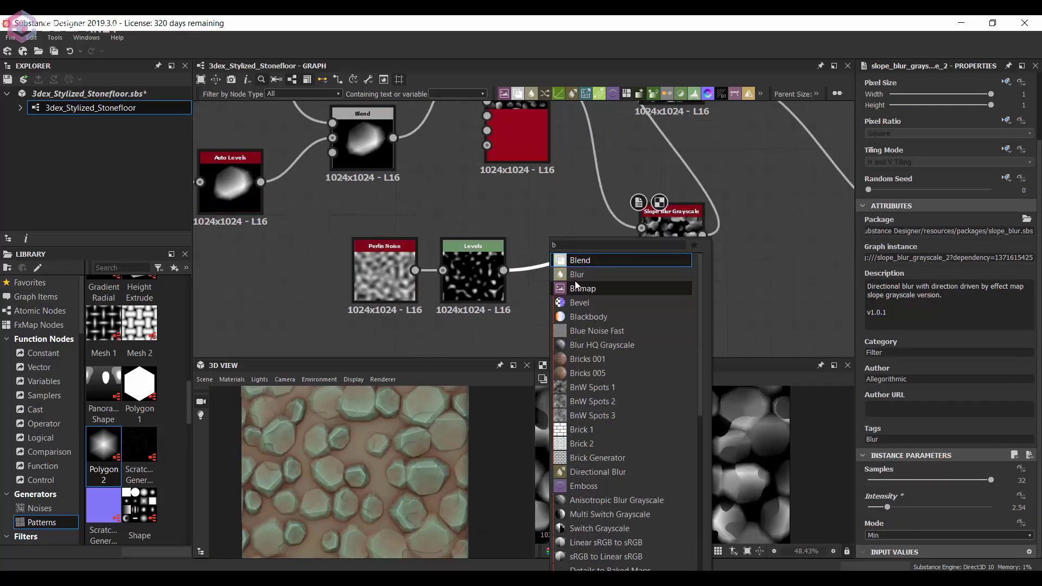
key(Escape)
drag(642, 243, 567, 242)
text(bl)
click(617, 316)
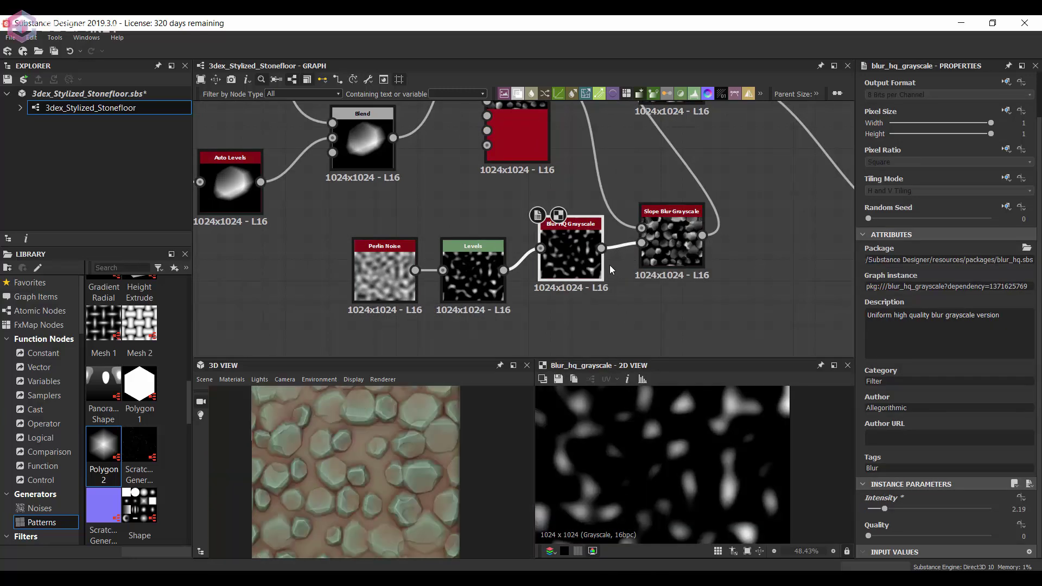
click(668, 253)
scroll(897, 537, down, 1)
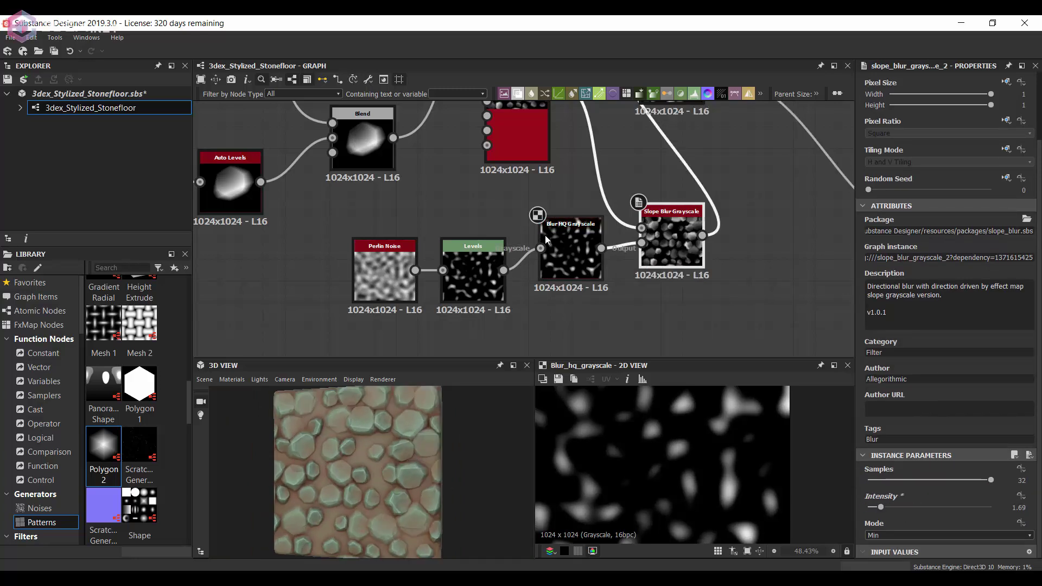
scroll(554, 218, up, 1)
click(375, 287)
drag(894, 477, 896, 478)
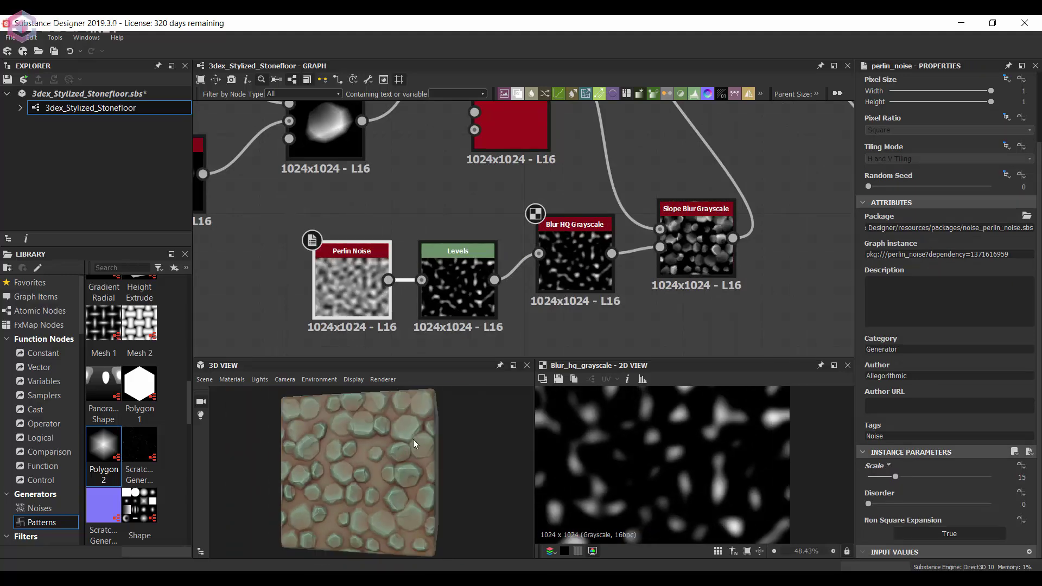
Preview the Base Color output, showing teal stones on a brown base.
scroll(617, 237, down, 5)
double_click(617, 238)
scroll(586, 206, down, 3)
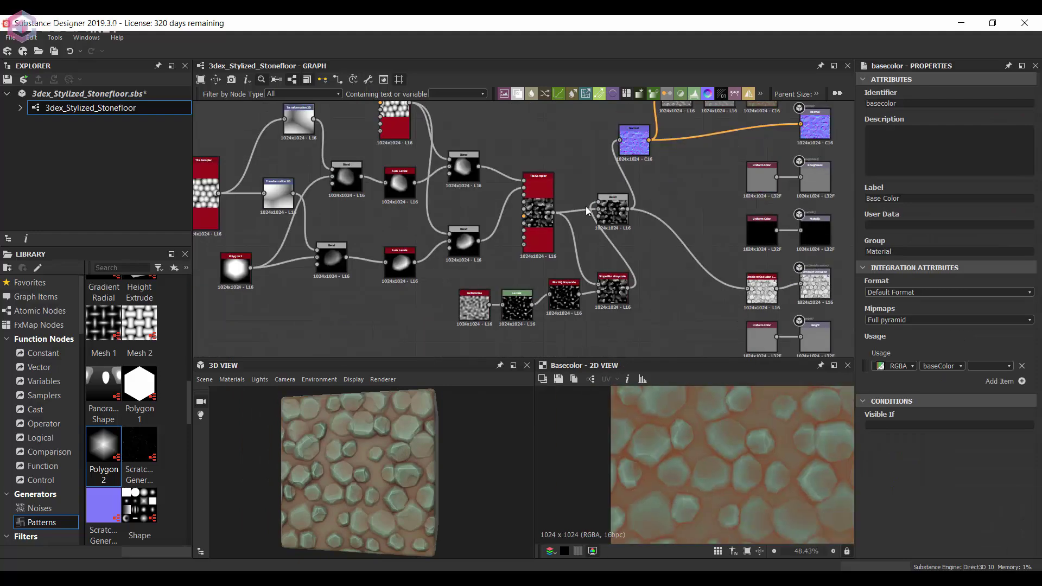
Darken the Gradient Map's starting brown key and slightly desaturate its 0.540 greenish-grey key.
double_click(532, 233)
scroll(552, 231, up, 3)
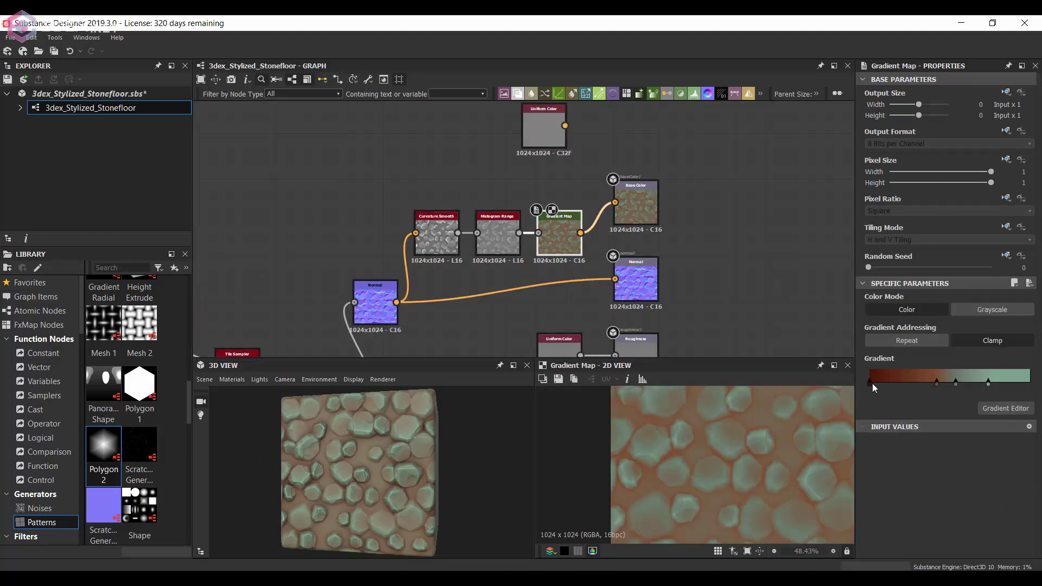
double_click(872, 383)
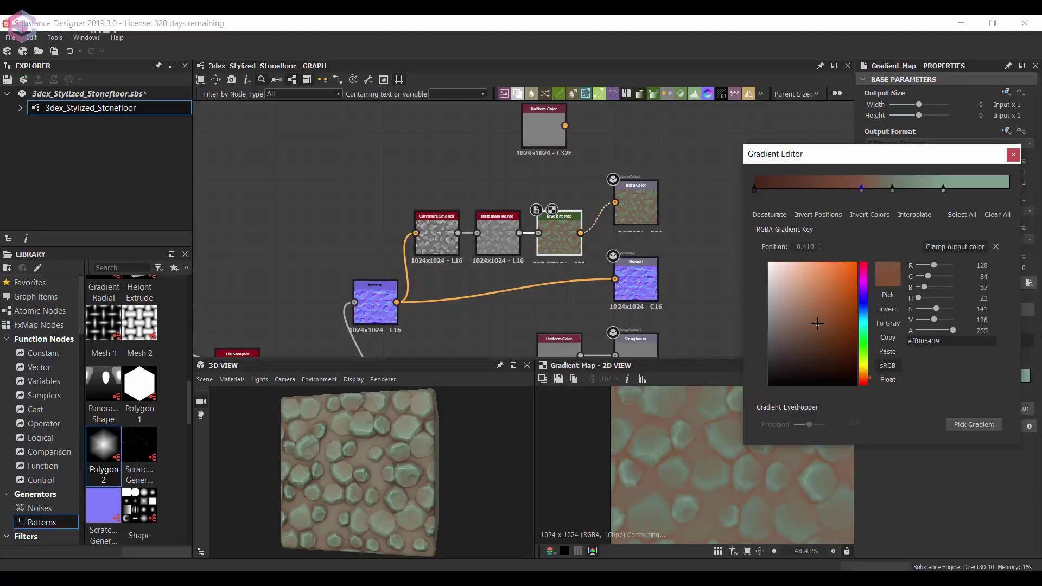
drag(817, 324, 825, 343)
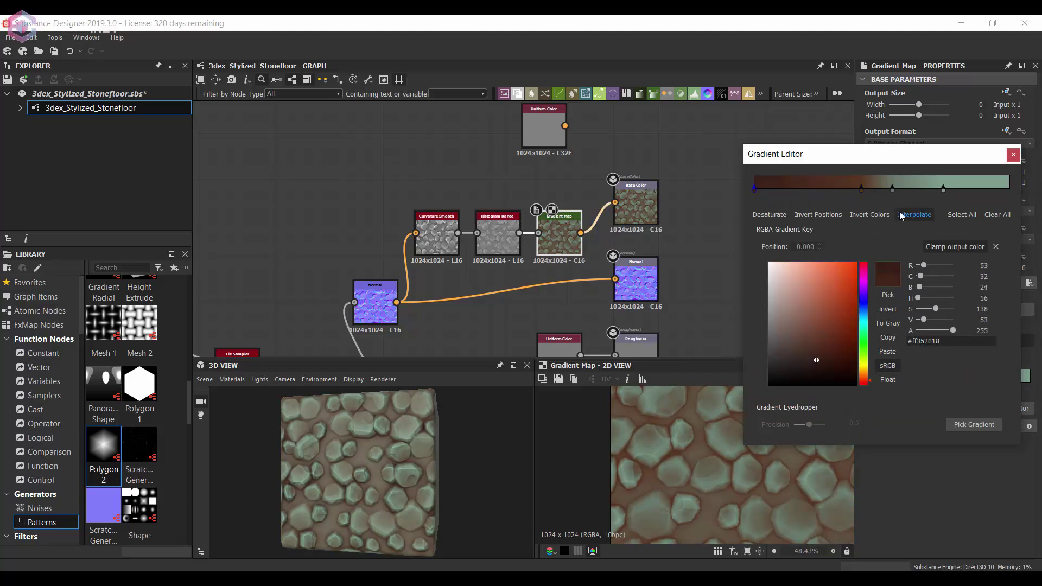
click(893, 191)
drag(776, 338, 778, 323)
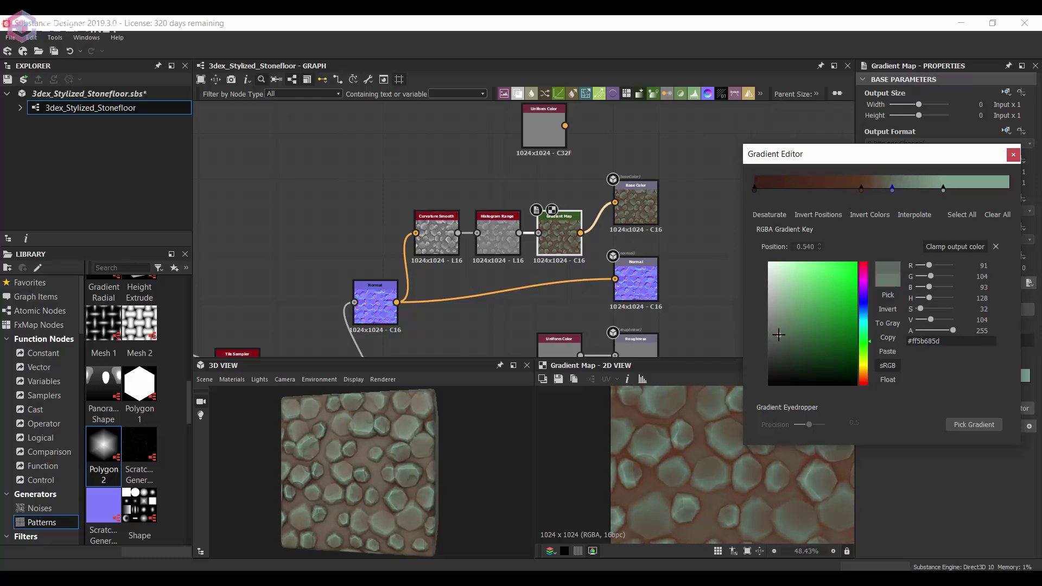
click(1014, 155)
middle_drag(526, 305, 562, 279)
Add a Light node fed by Normal above Curvature Smooth, angled -236° horizontal and -85° vertical.
key(space)
text(ligh)
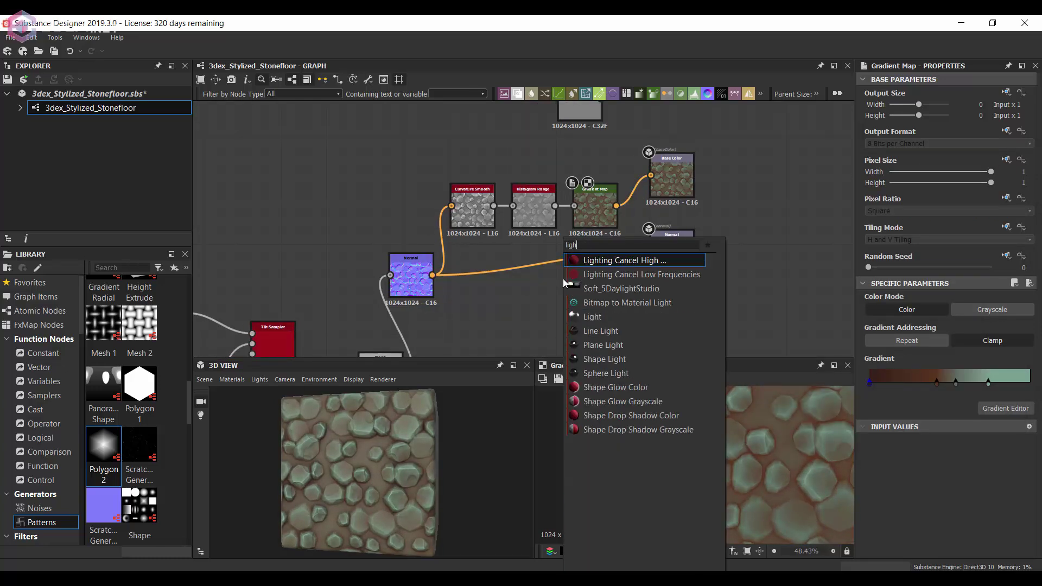
click(592, 316)
mouse_move(432, 275)
mouse_down()
mouse_move(544, 278)
mouse_move(519, 149)
mouse_up()
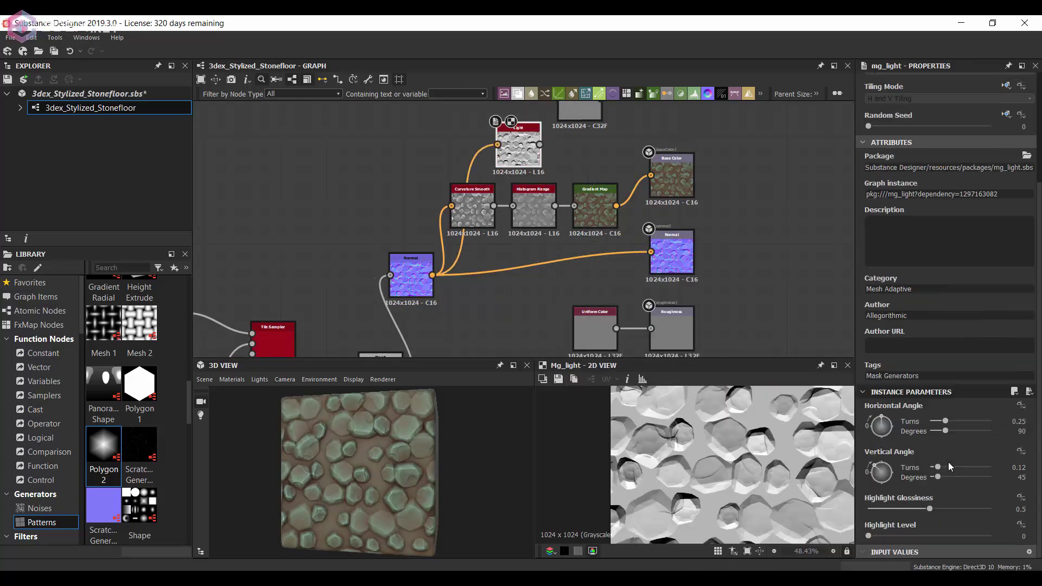
drag(882, 429, 880, 437)
drag(881, 475, 887, 461)
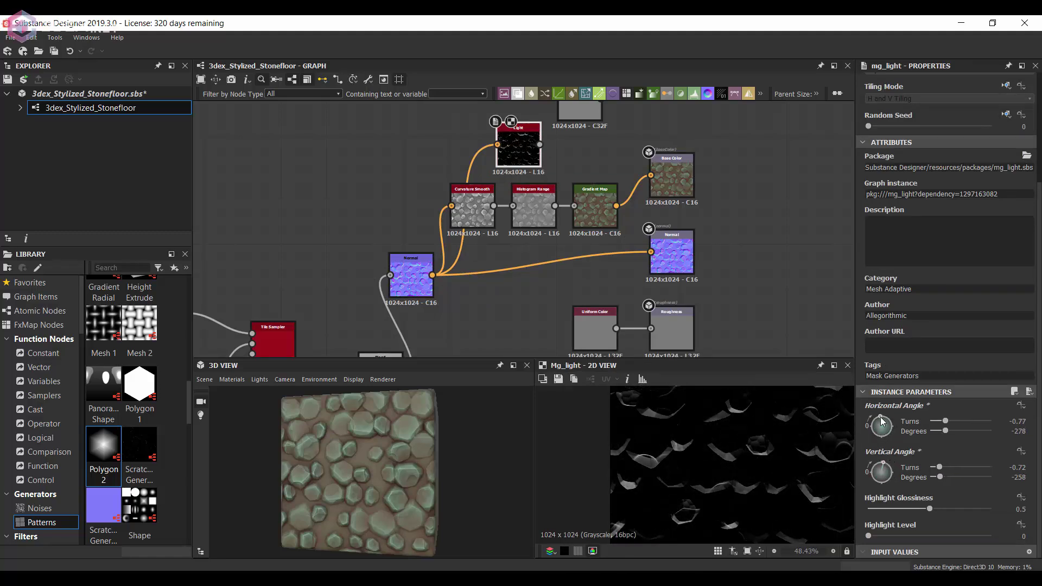
drag(882, 429, 884, 423)
drag(881, 478, 878, 480)
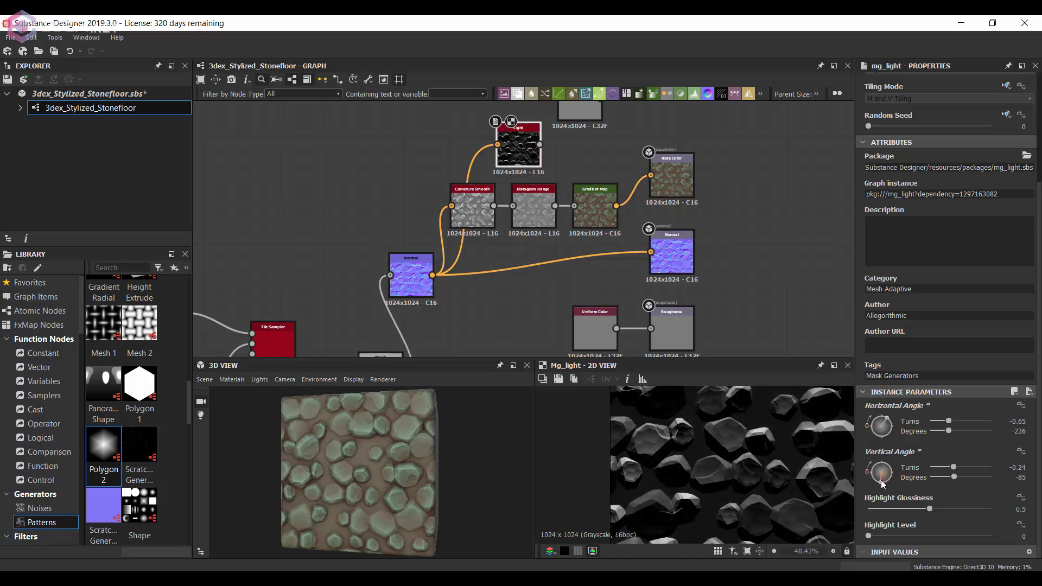
scroll(731, 434, down, 3)
middle_drag(574, 165, 618, 253)
click(624, 187)
Delete the unused uniform colour node and add a Levels node after Light with a raised black point.
key(Delete)
drag(583, 211, 619, 211)
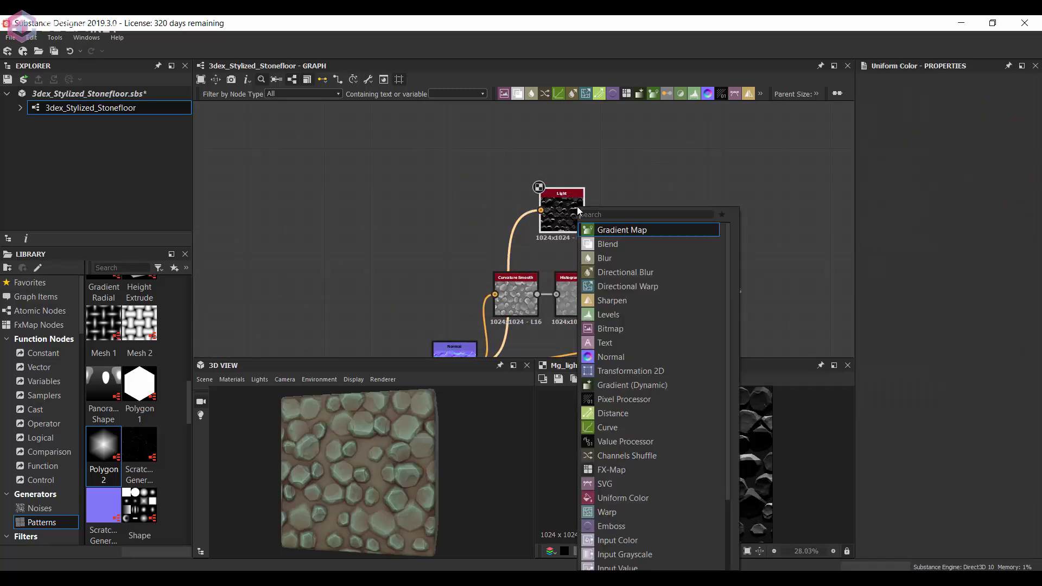
click(618, 315)
drag(913, 339, 1001, 337)
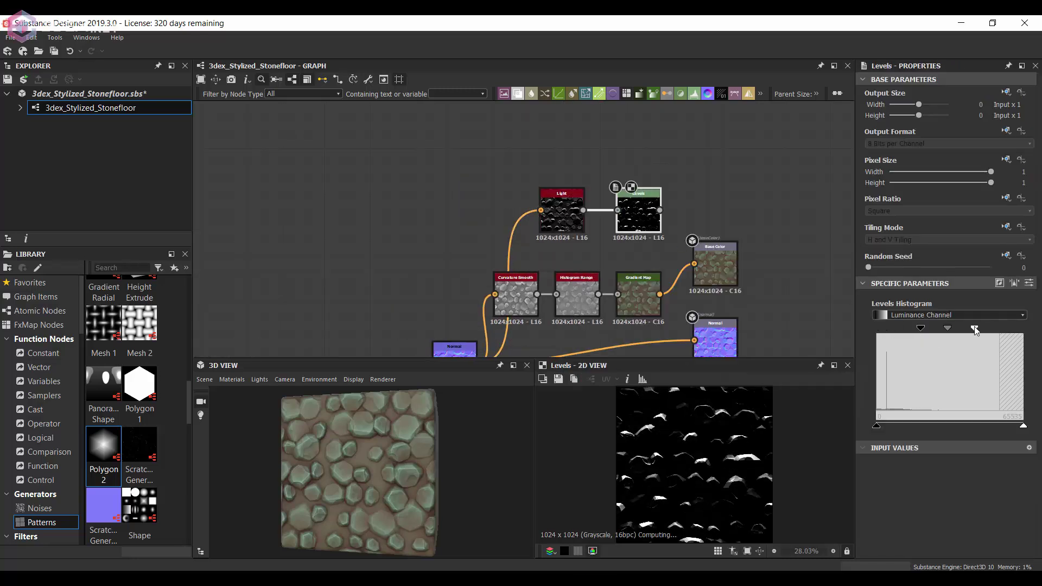
scroll(701, 276, up, 2)
Insert a Blend before Base Color, fed by the Levels result through a new Gradient Map.
key(space)
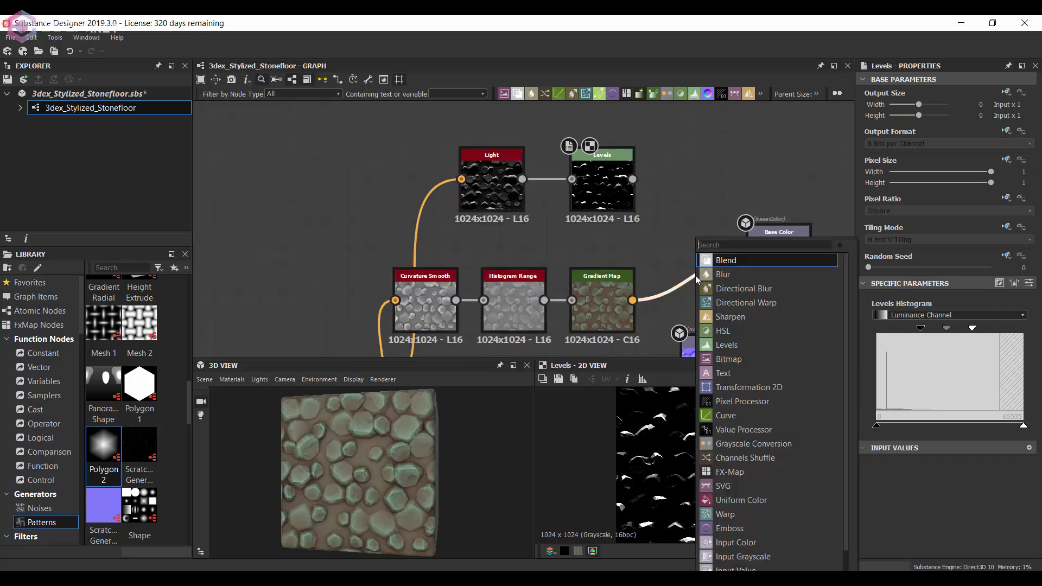
key(Escape)
key(space)
text(vblend)
key(Return)
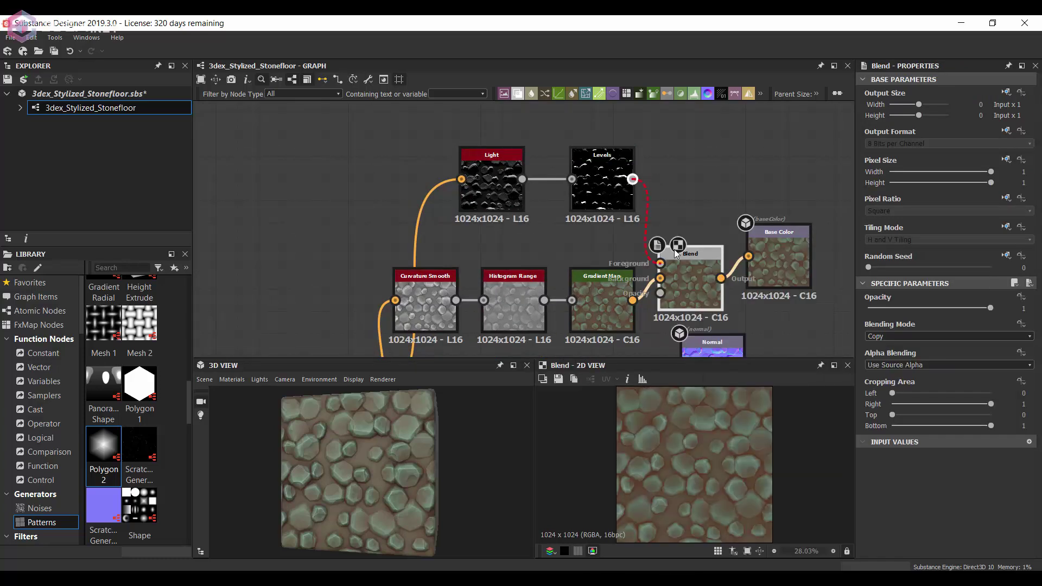
drag(603, 185, 563, 222)
click(563, 222)
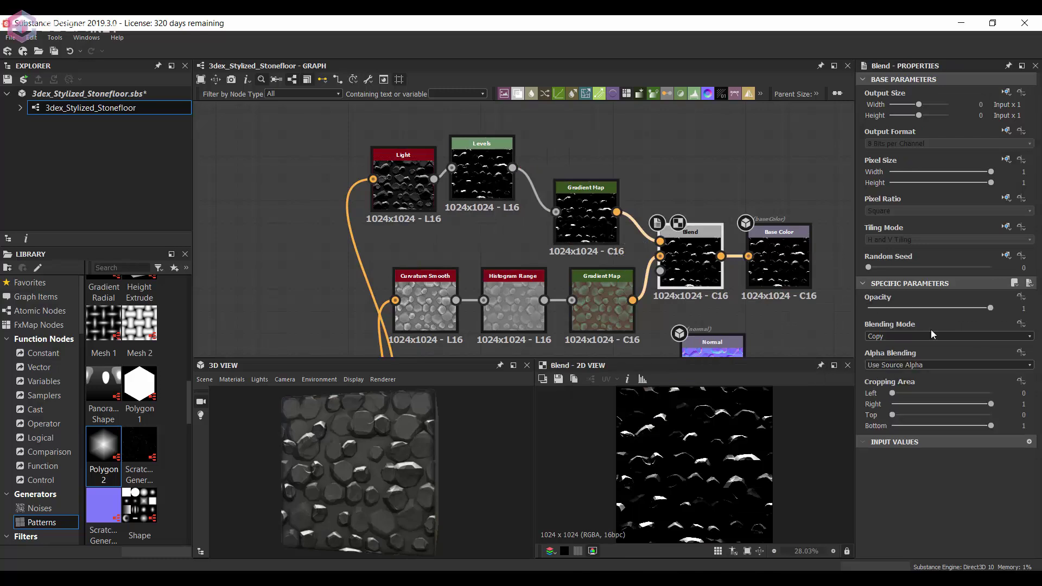
scroll(894, 336, down, 2)
scroll(894, 336, down, 1)
scroll(895, 336, down, 1)
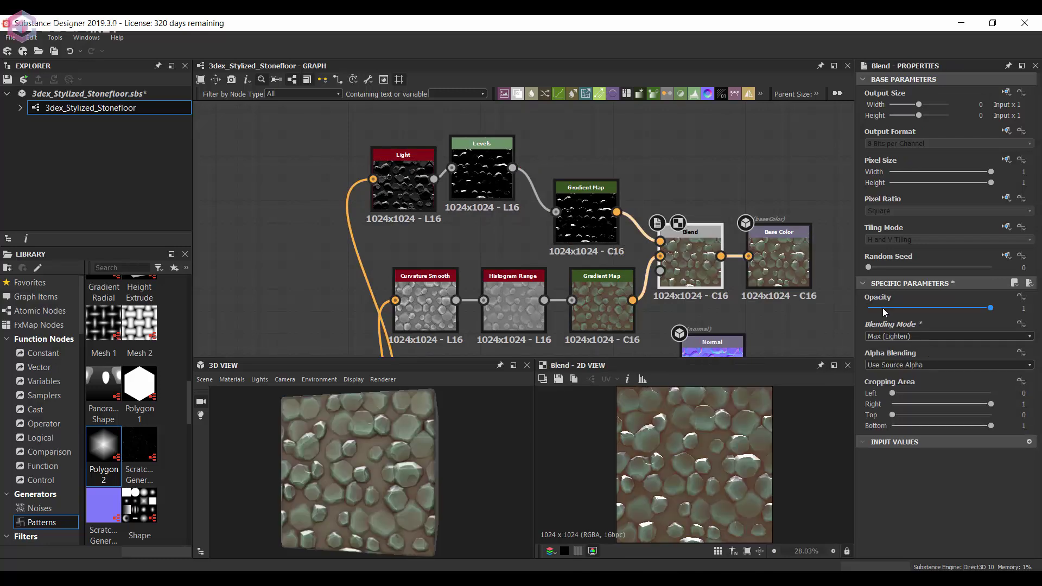
scroll(784, 426, up, 2)
drag(895, 308, 883, 307)
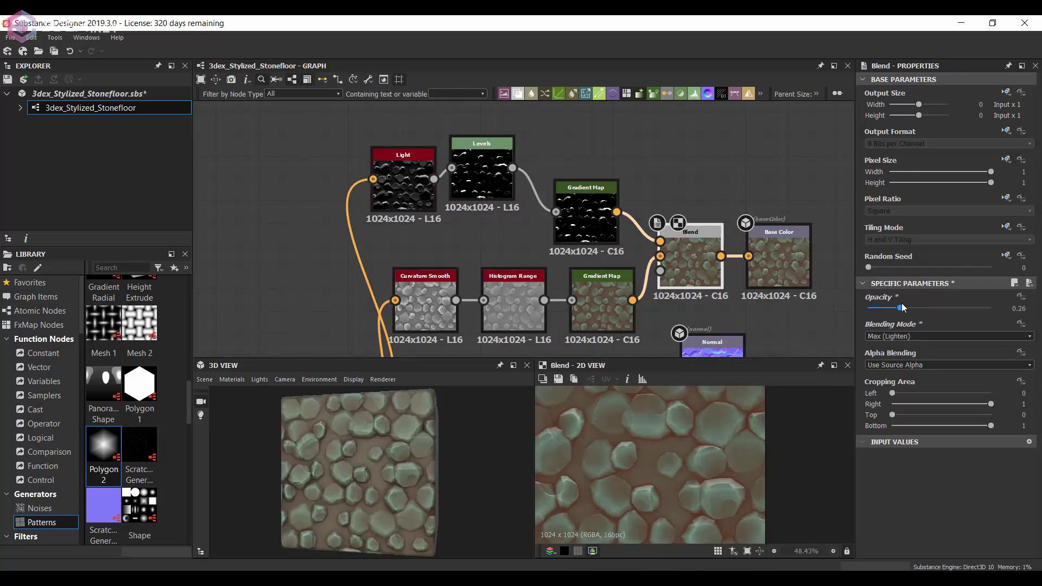
Re-angle the Light and set the Blend to Min (Darken) at 0.21 opacity.
click(403, 179)
drag(885, 432, 889, 437)
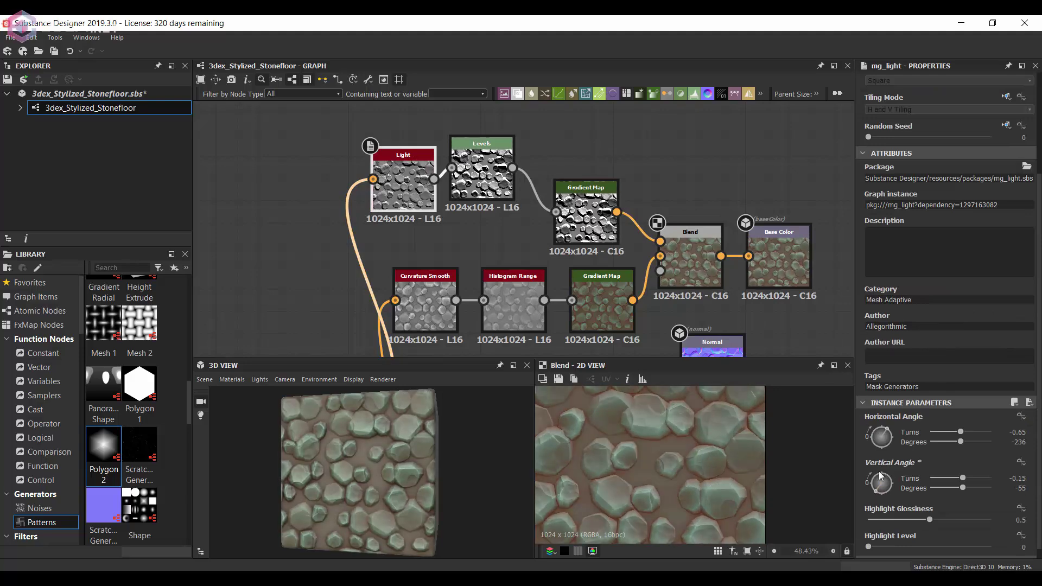
click(690, 256)
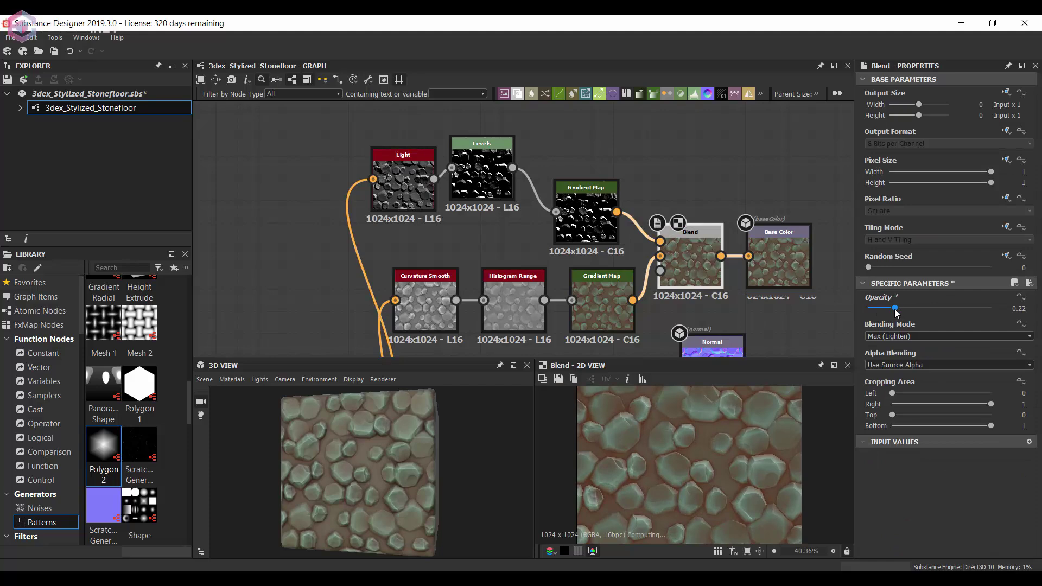
drag(891, 308, 907, 308)
click(897, 336)
click(897, 386)
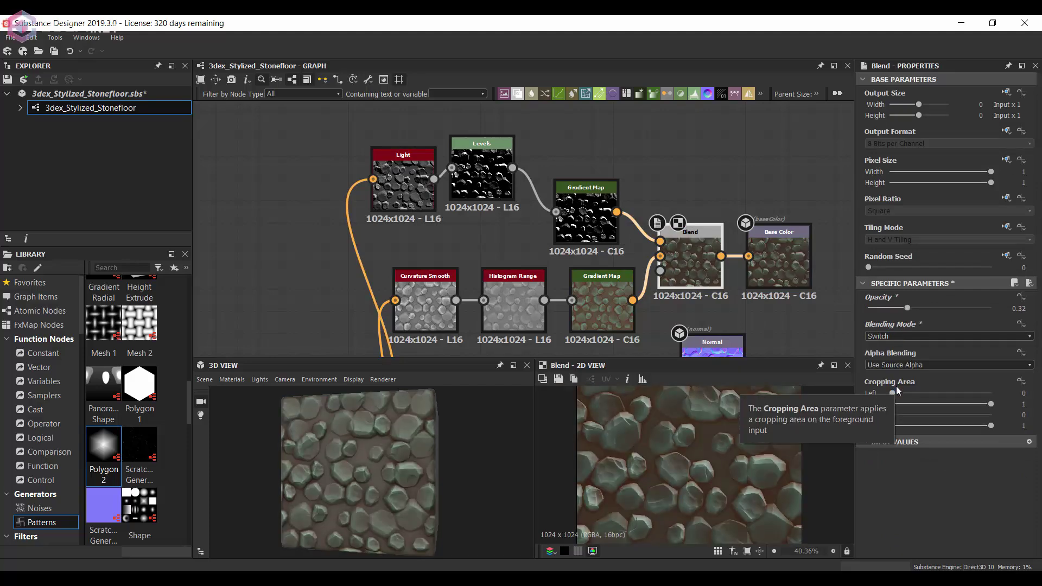
key(Up)
click(897, 308)
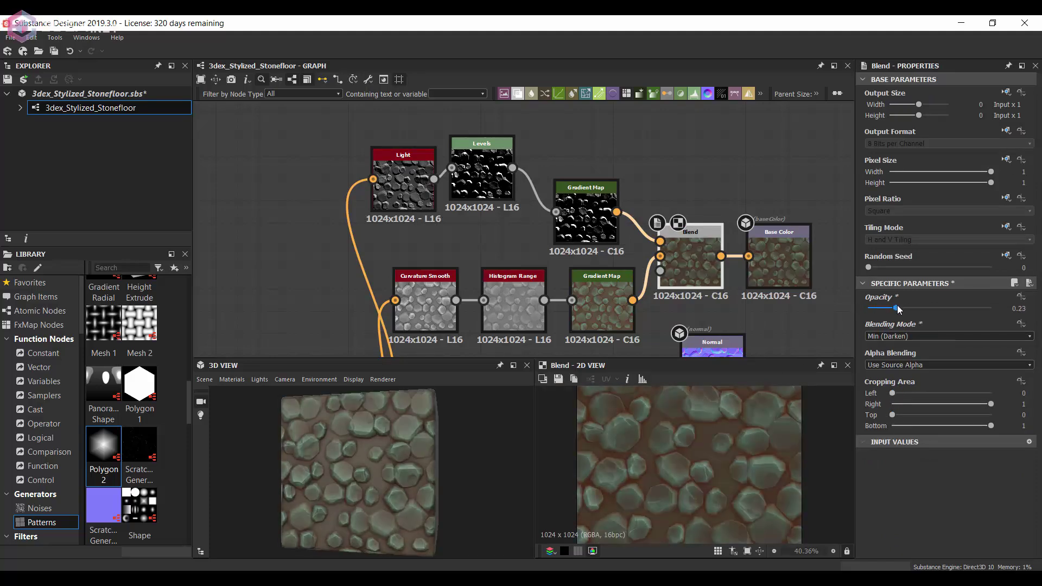
drag(896, 310, 894, 309)
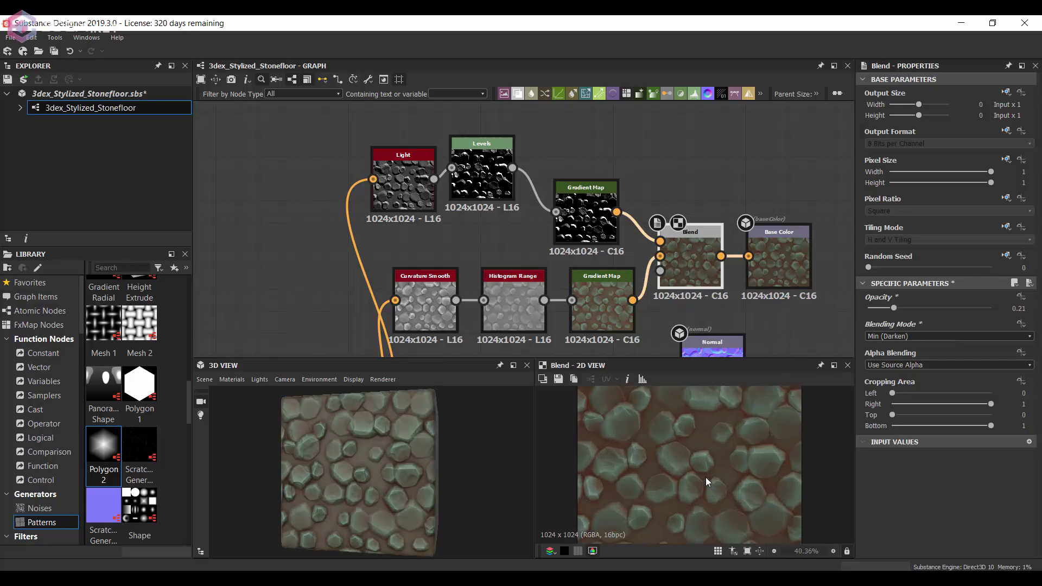
scroll(706, 477, down, 1)
mouse_move(573, 189)
middle_down()
mouse_move(642, 186)
mouse_move(643, 259)
middle_up()
Duplicate the Light, Levels and Gradient Map chain and change the copied light's vertical angle.
drag(423, 195, 695, 282)
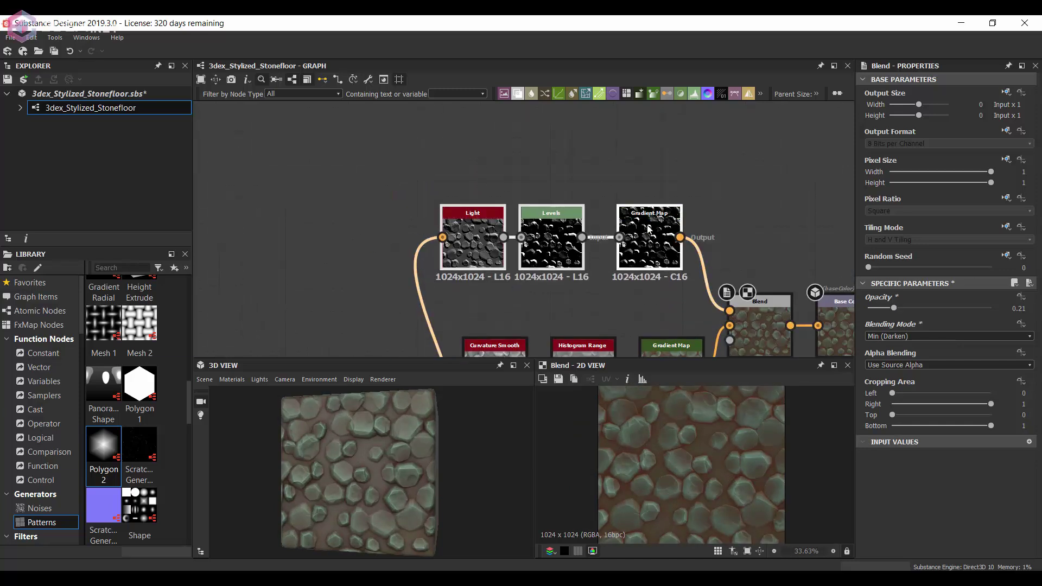
key(ctrl+d)
scroll(934, 380, down, 5)
drag(893, 478, 877, 486)
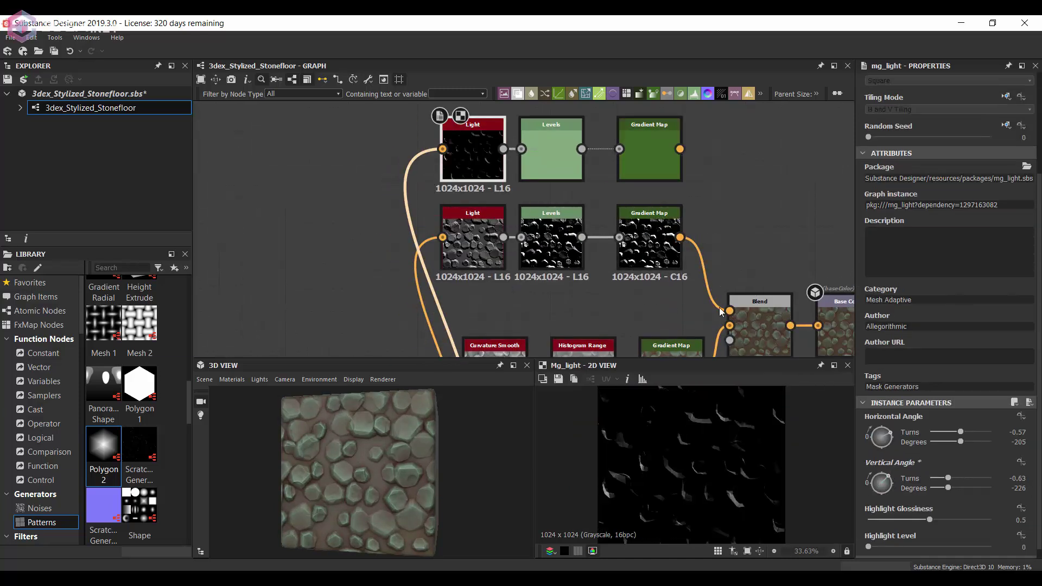
middle_drag(814, 325, 668, 299)
Add a second Blend after the first, fed by the copied Gradient Map, in Subtract mode.
drag(643, 299, 717, 299)
text(bl)
click(745, 261)
drag(534, 122, 694, 284)
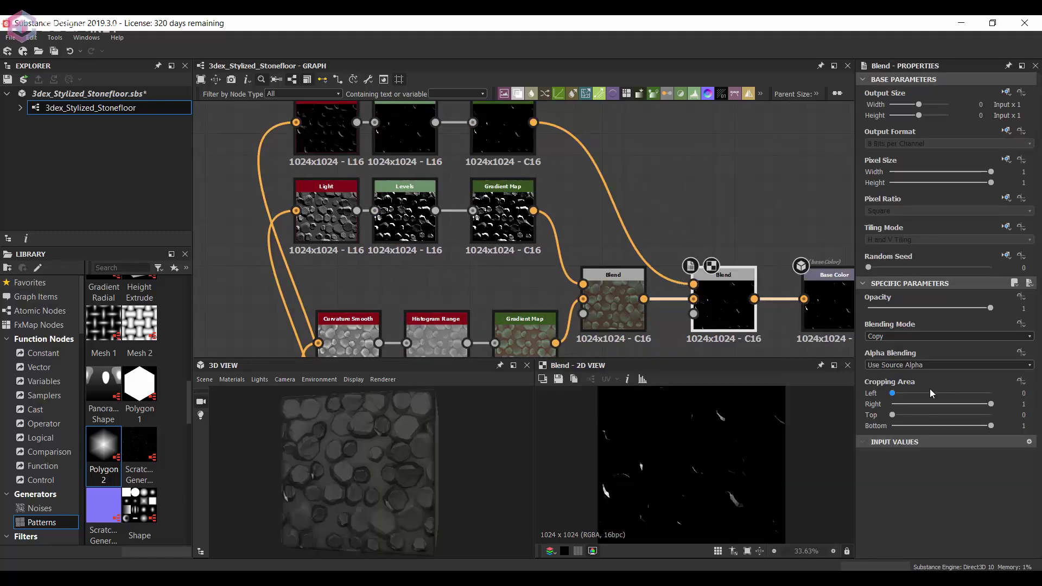
click(912, 336)
click(891, 375)
click(890, 338)
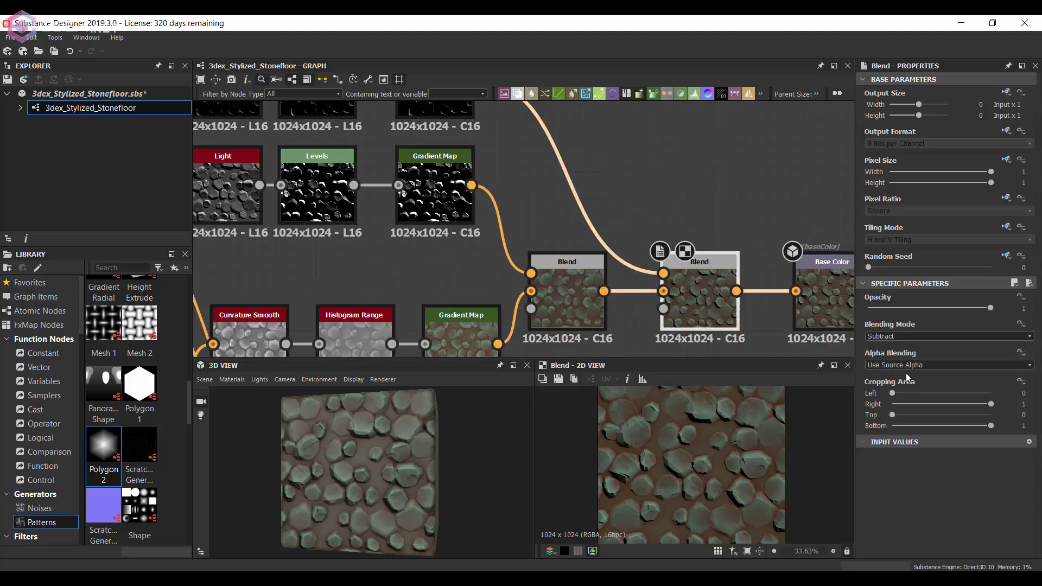
Set the copied light's angles to -173° horizontal and -276° vertical.
scroll(743, 428, up, 3)
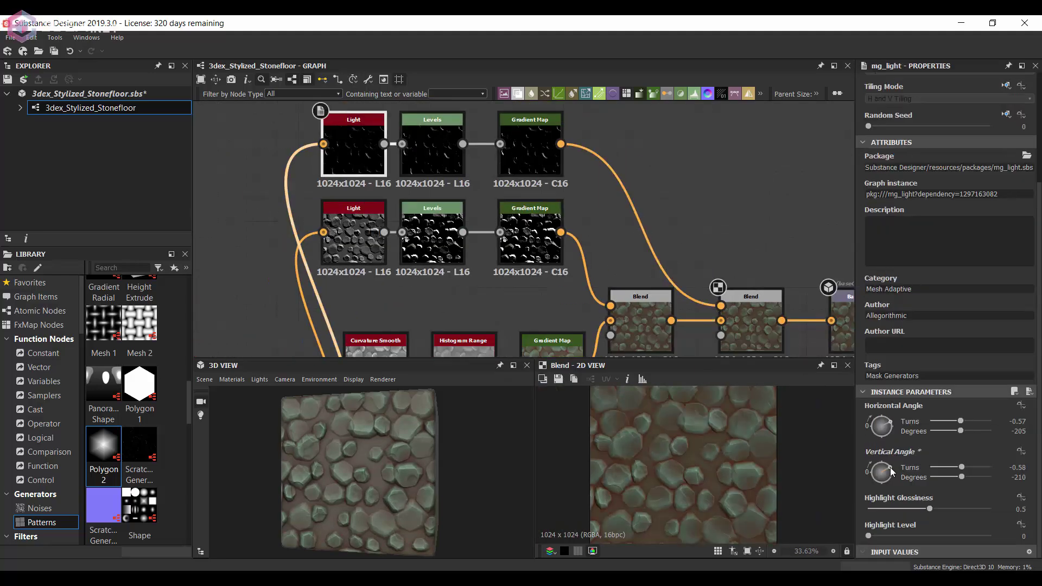
drag(892, 472, 885, 481)
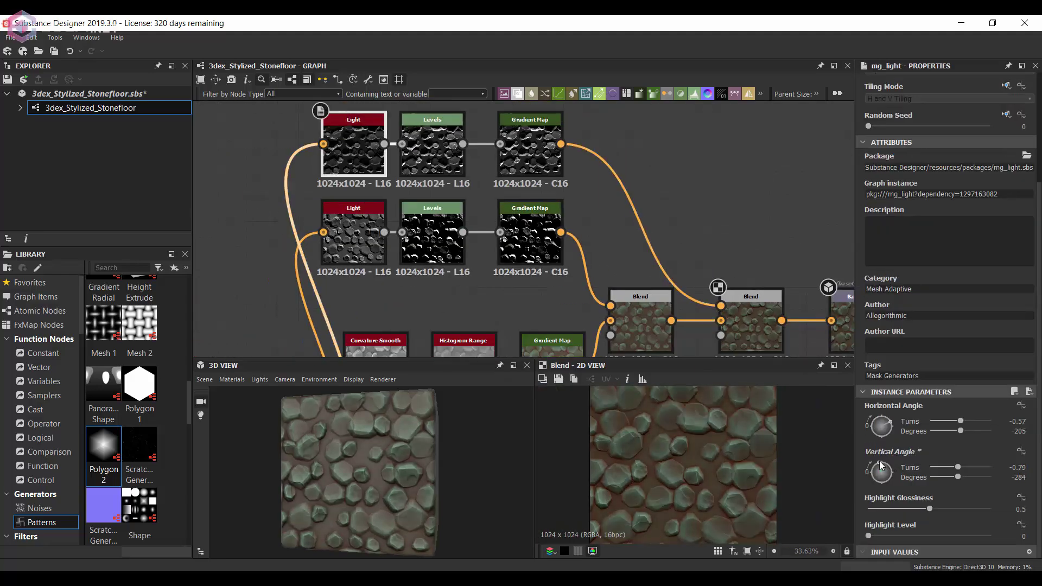
scroll(660, 465, up, 2)
drag(891, 424, 892, 440)
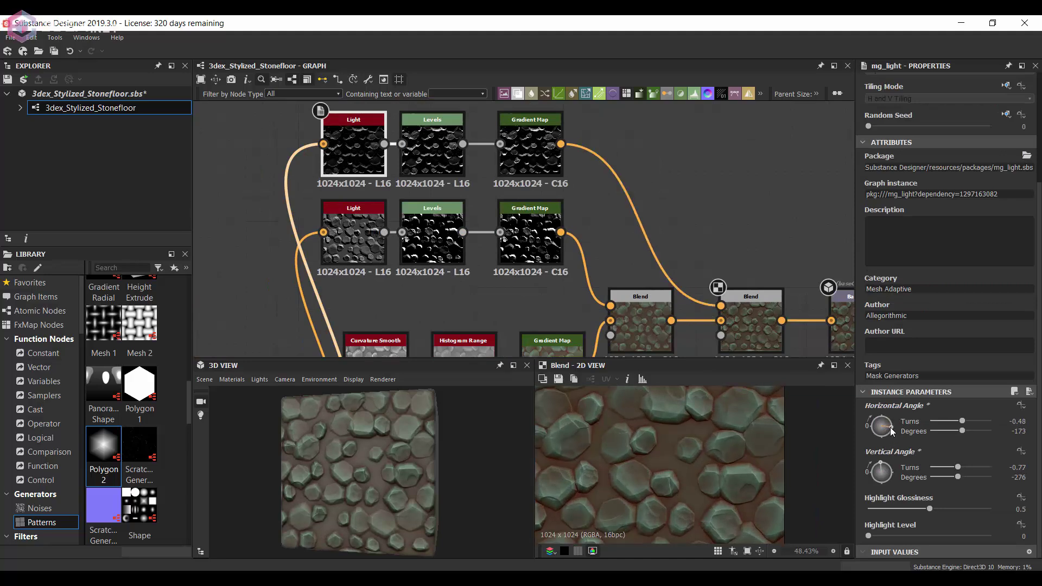
scroll(722, 461, down, 2)
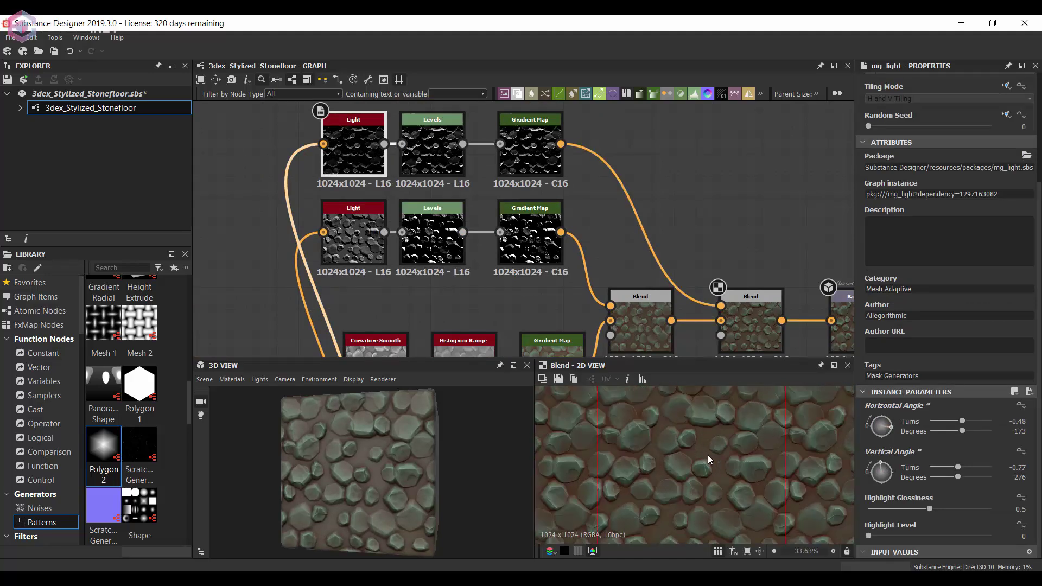
mouse_move(777, 325)
middle_down()
mouse_move(656, 272)
mouse_move(652, 228)
middle_up()
scroll(706, 435, up, 1)
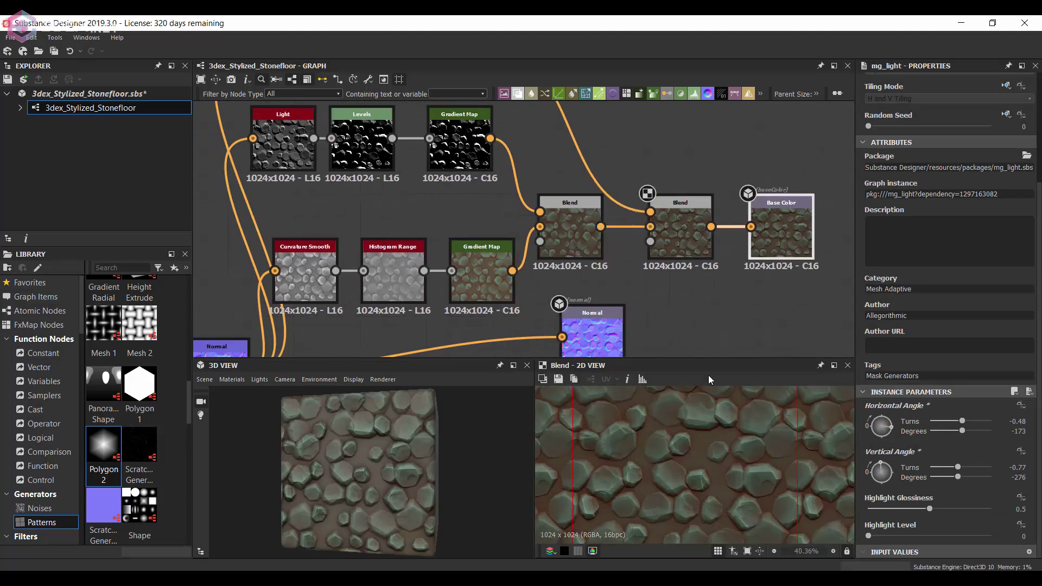
drag(397, 454, 360, 465)
Adjust the roughness Uniform Color's grey value, then select the Base Color output.
scroll(662, 201, down, 3)
click(567, 244)
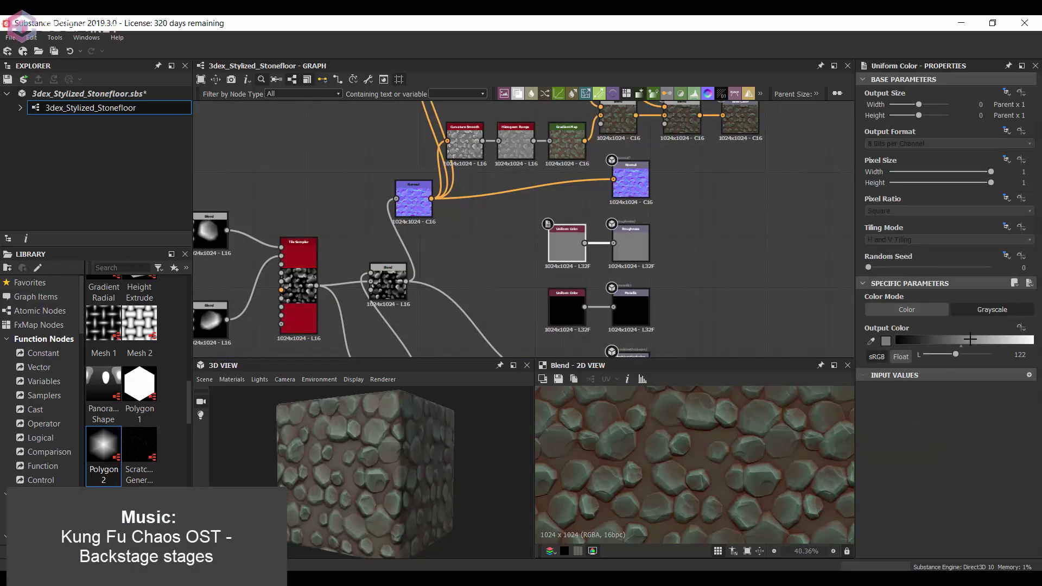
drag(1010, 341, 1037, 343)
middle_drag(786, 247, 752, 344)
click(713, 227)
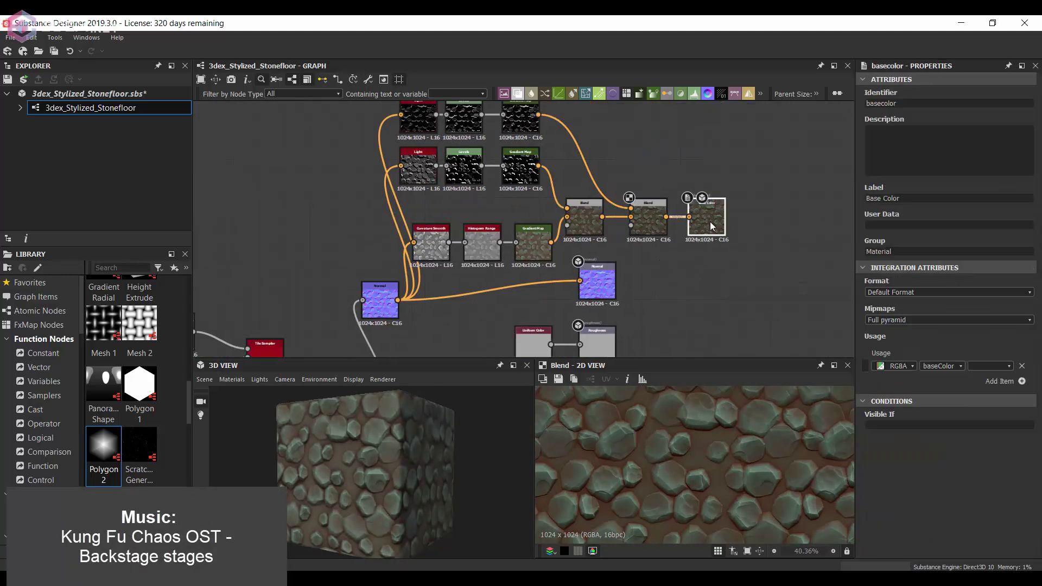
scroll(732, 463, up, 1)
scroll(562, 271, up, 1)
scroll(542, 291, up, 1)
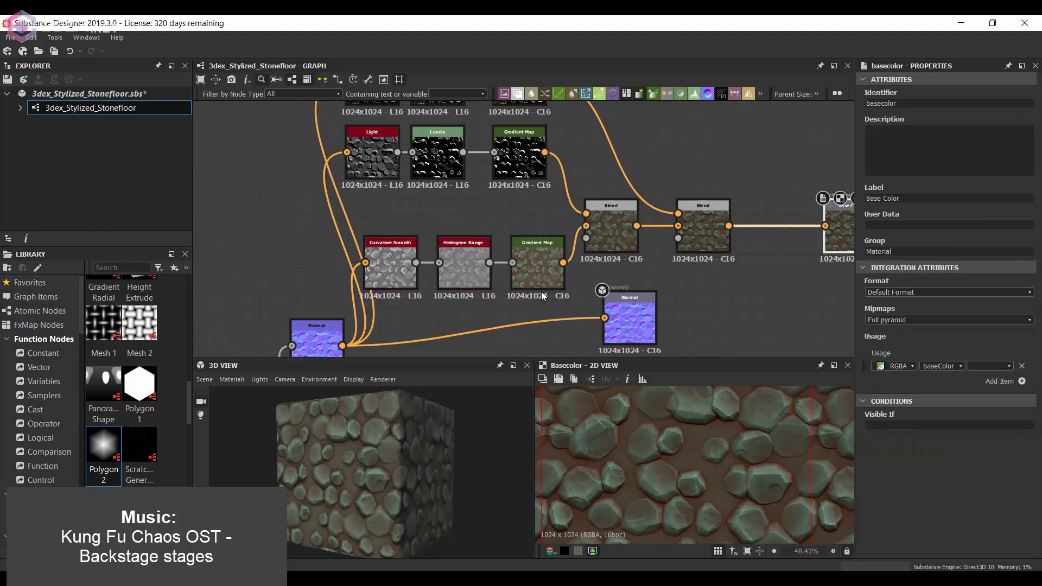
drag(413, 423, 454, 439)
scroll(682, 272, down, 2)
Move the ambient occlusion node beside the colour chain and add a Gradient Map after it.
click(679, 212)
scroll(560, 209, up, 1)
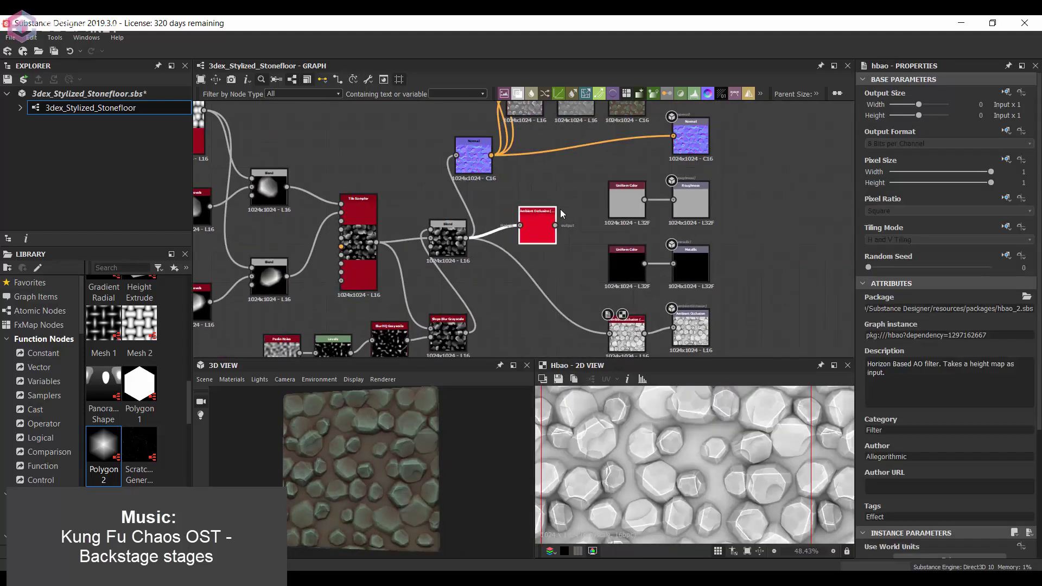
mouse_move(560, 209)
mouse_down()
mouse_move(640, 206)
mouse_move(615, 205)
mouse_up()
scroll(923, 326, down, 3)
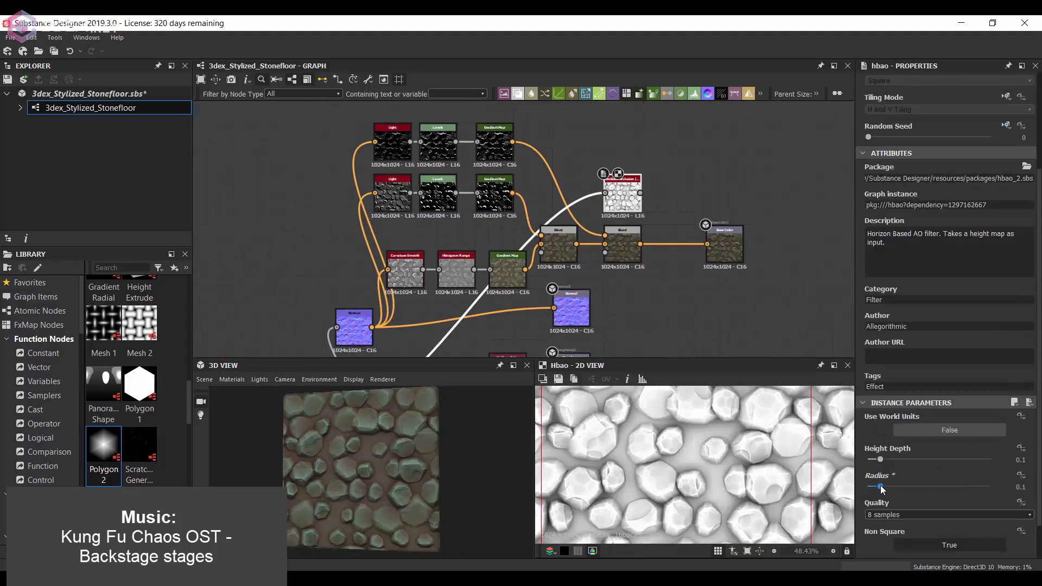
mouse_move(880, 460)
mouse_down()
mouse_move(897, 459)
mouse_move(886, 460)
mouse_up()
key(space)
text(bl)
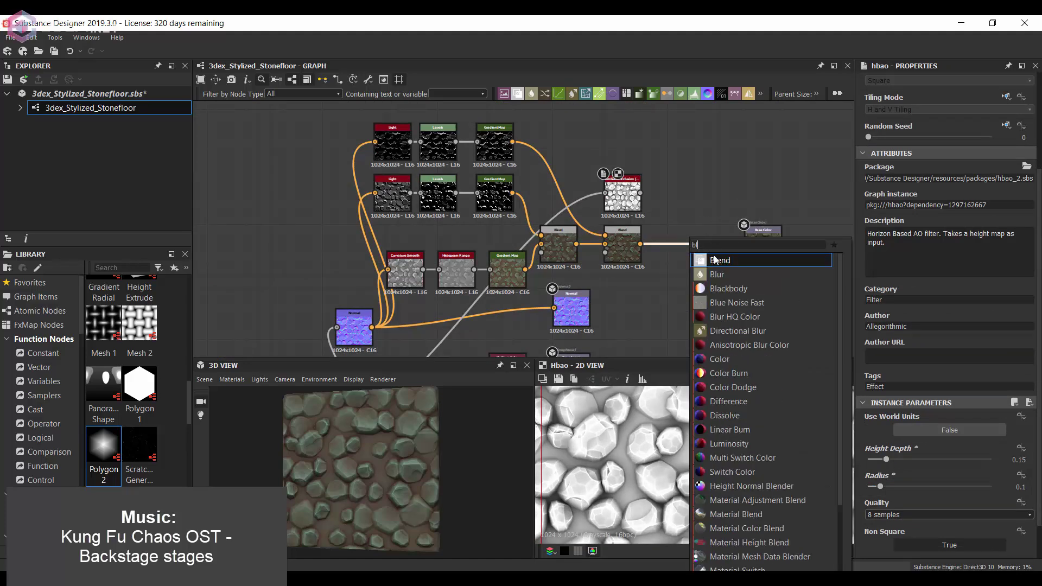
text(grad)
click(663, 204)
Set the new Blend to Soft Light blending mode at 0.26 opacity.
click(693, 249)
click(948, 337)
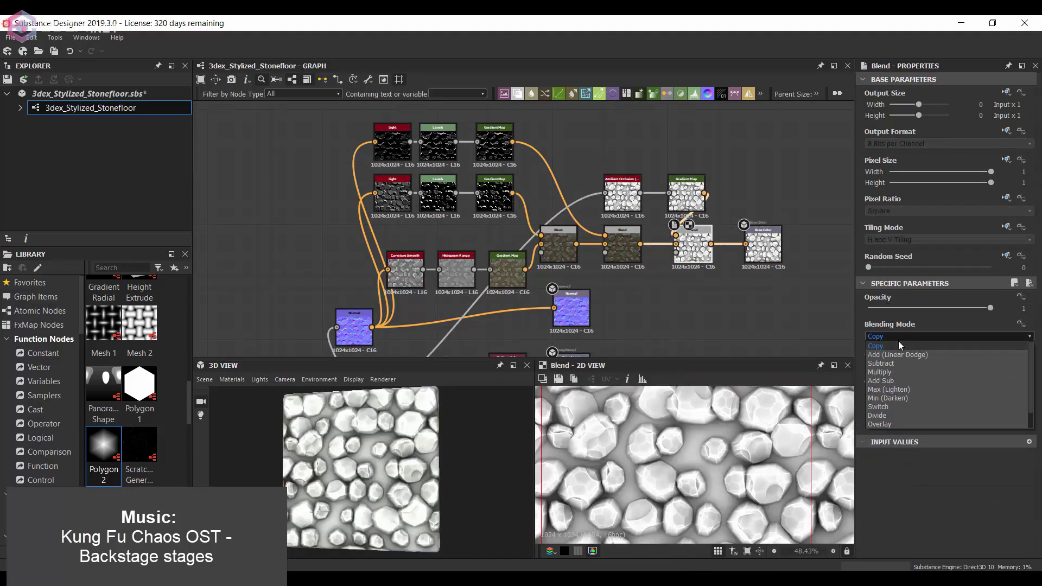
click(901, 341)
drag(904, 308, 876, 308)
click(904, 338)
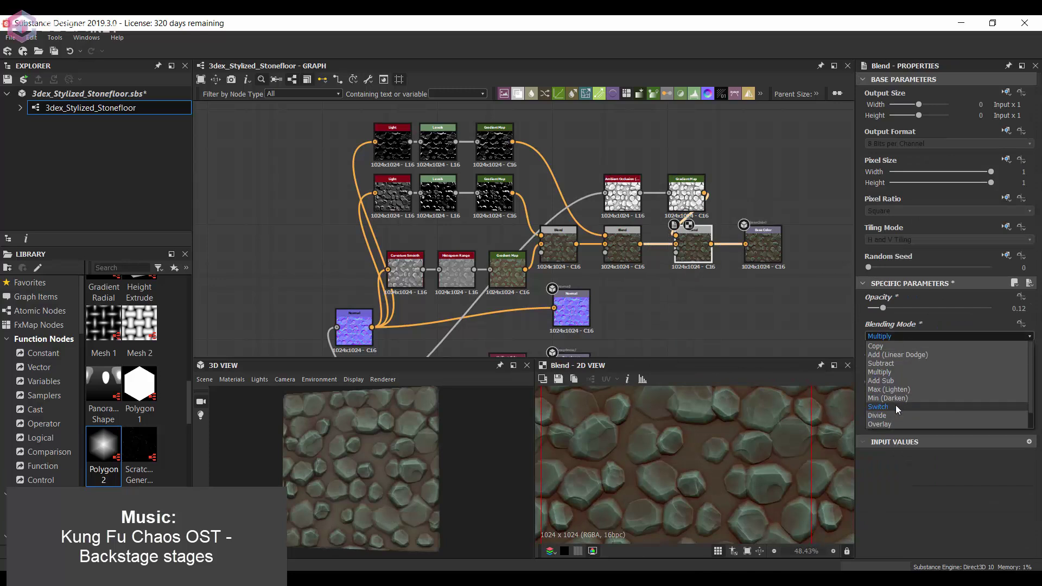
click(892, 418)
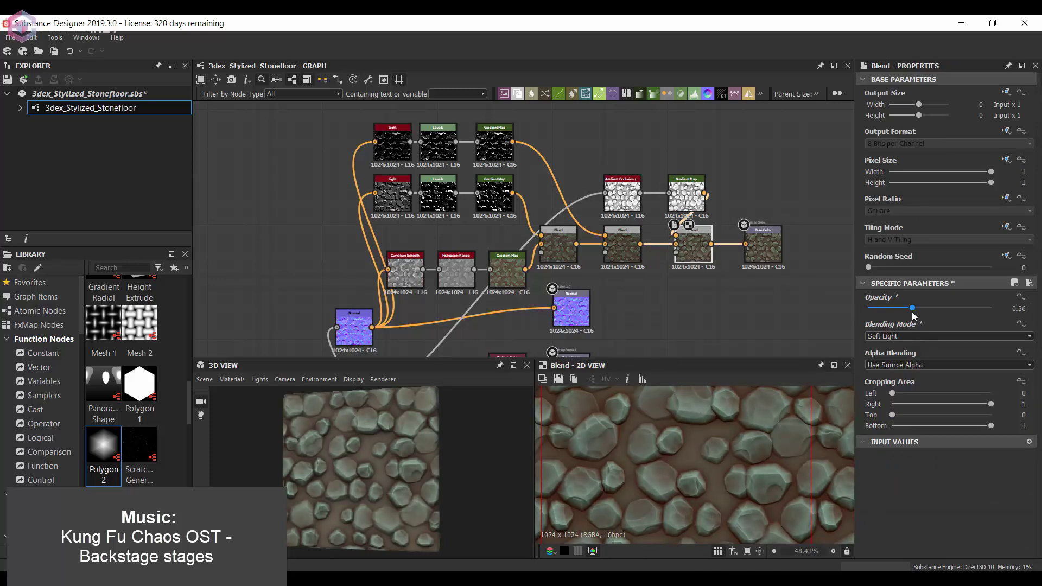
scroll(797, 466, down, 3)
click(900, 307)
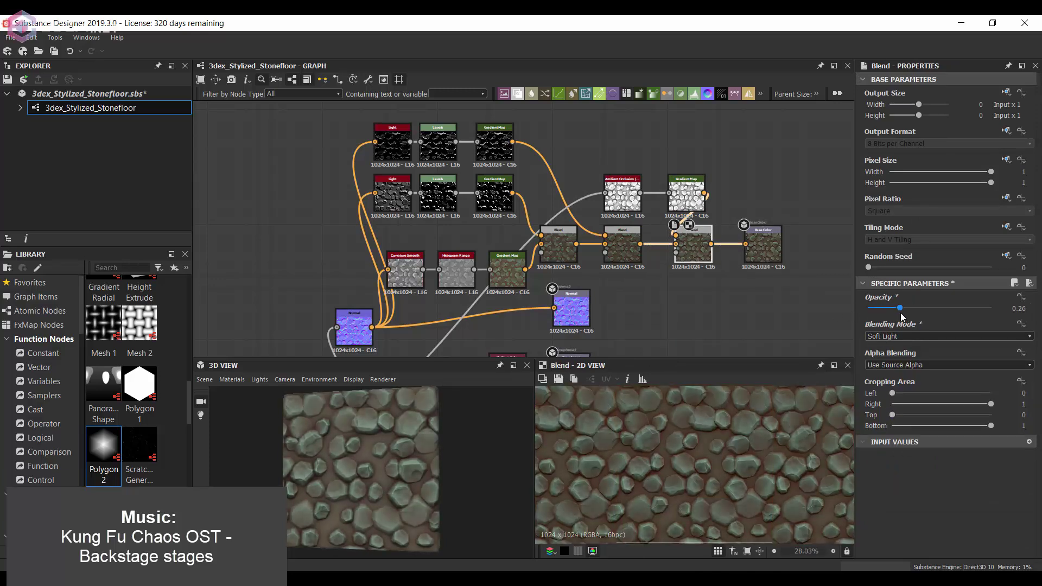
Recheck the ambient occlusion node and preview the final base colour in 3D.
scroll(739, 438, up, 2)
click(622, 194)
scroll(885, 429, down, 3)
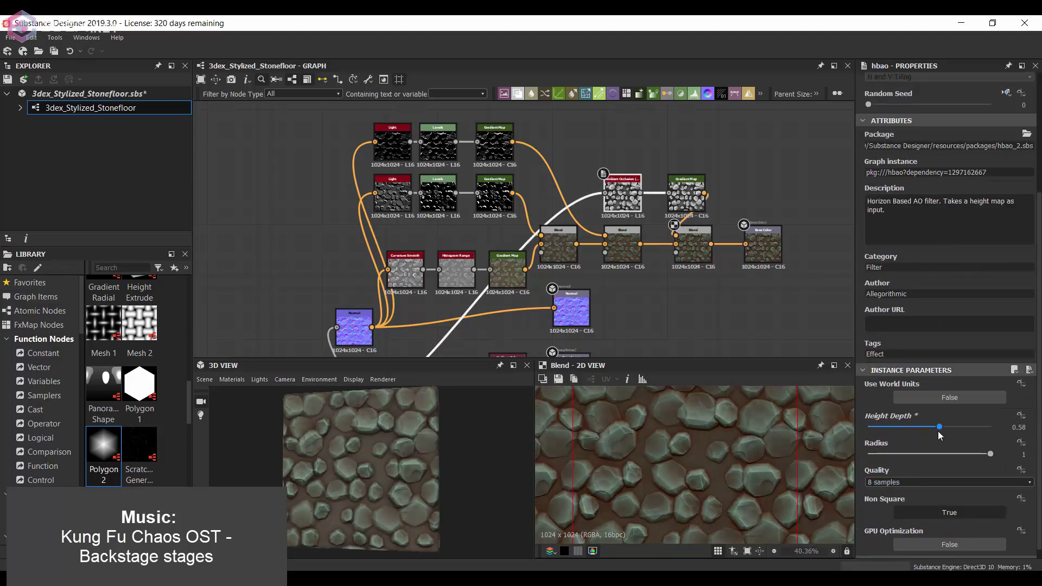
double_click(763, 245)
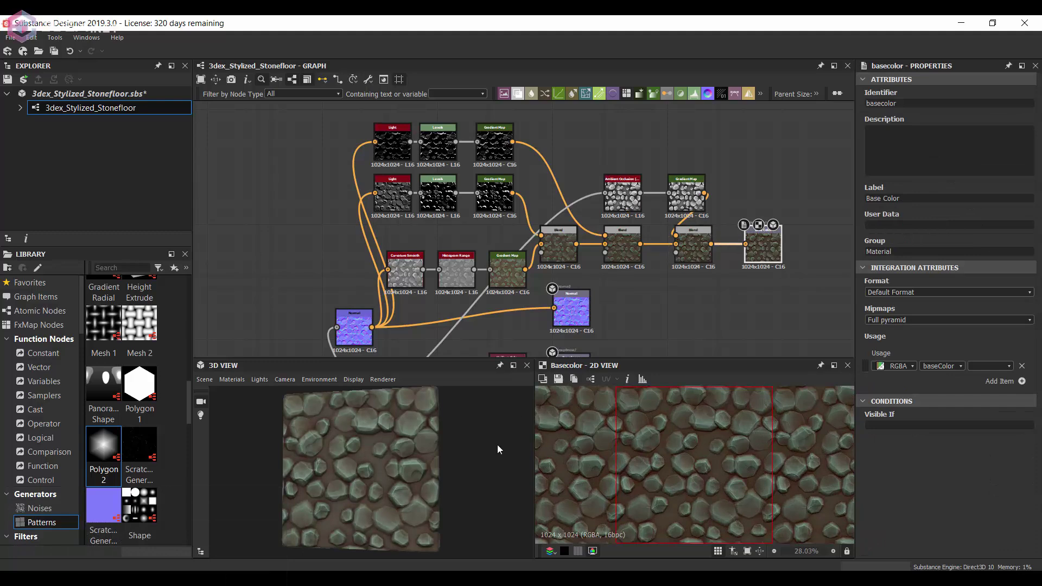
drag(498, 449, 477, 457)
scroll(625, 251, up, 1)
scroll(706, 380, up, 5)
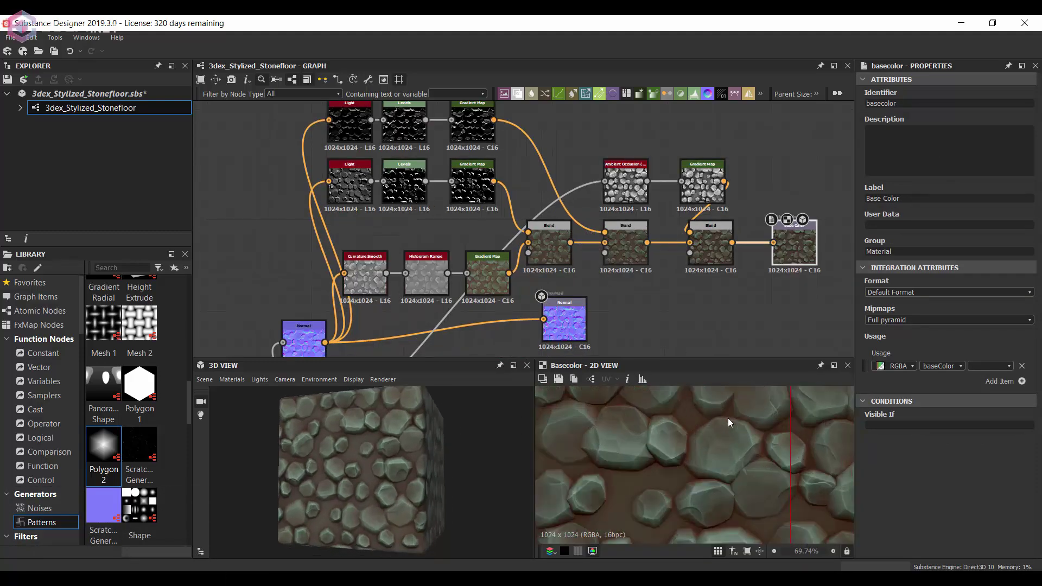
scroll(722, 423, down, 2)
scroll(714, 429, down, 1)
scroll(682, 457, down, 2)
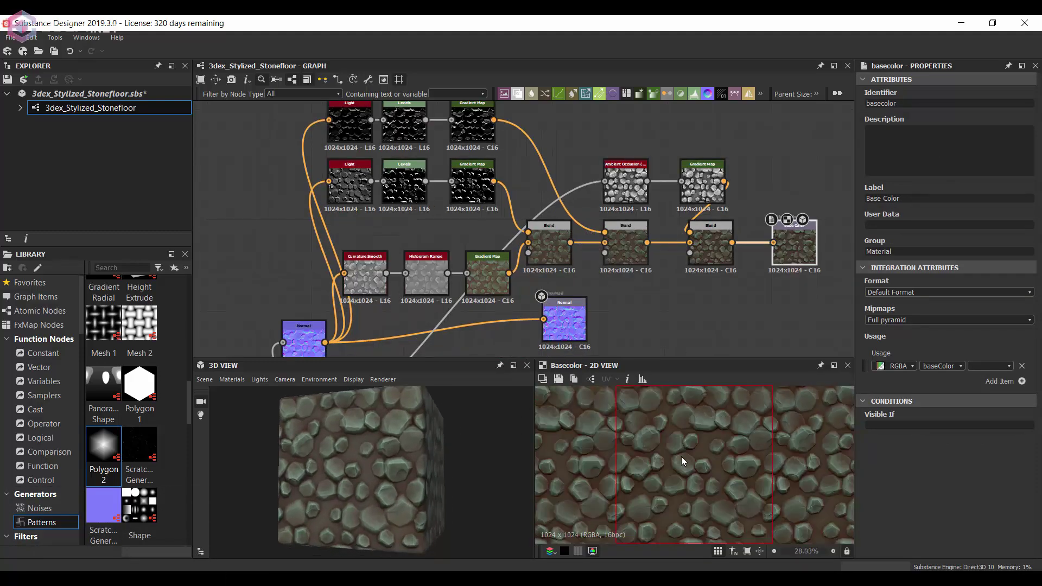
scroll(681, 457, up, 2)
middle_drag(594, 252, 615, 237)
scroll(614, 237, down, 3)
Set Polygon 2's gradient to 0.55 and curve to 0.57.
scroll(581, 171, up, 3)
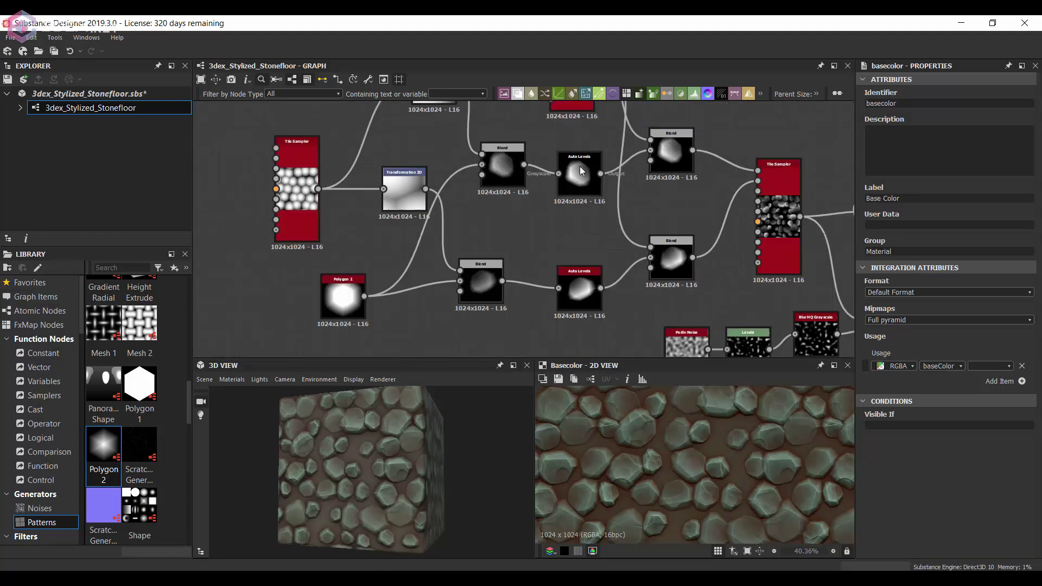
click(342, 297)
scroll(945, 477, down, 5)
mouse_move(933, 451)
mouse_down()
mouse_move(906, 452)
mouse_move(944, 462)
mouse_up()
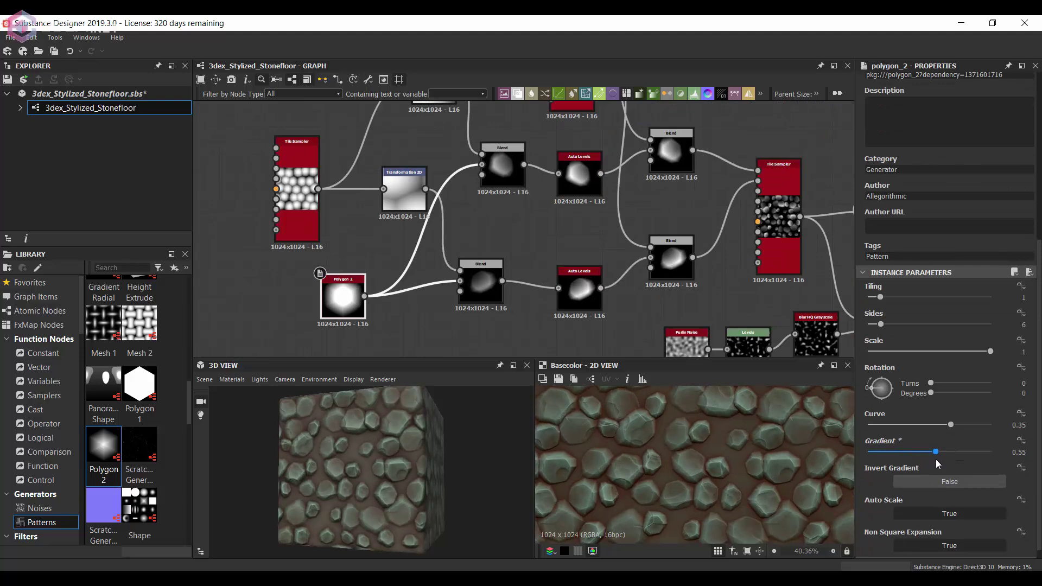
drag(951, 425, 965, 424)
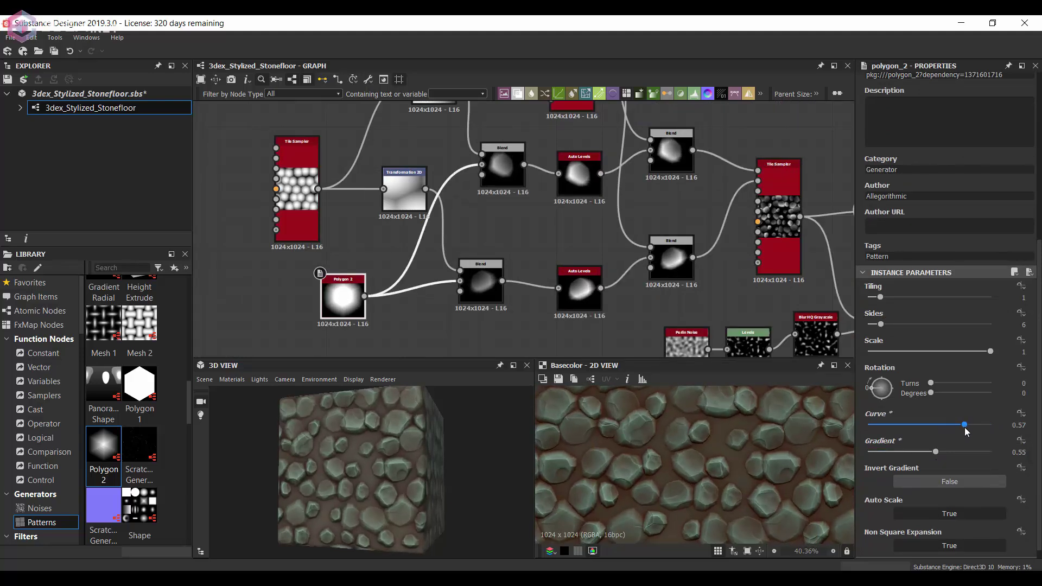
Shift the Transformation 2D pebble offset to about 0.0747 by 0.0992.
middle_drag(404, 193, 429, 221)
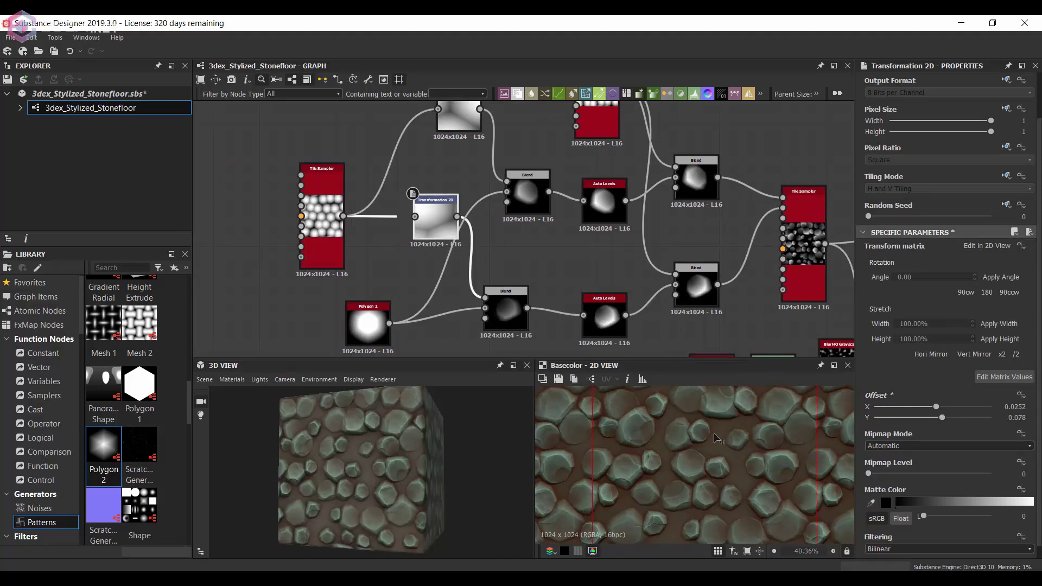
mouse_move(714, 439)
mouse_down()
mouse_move(685, 480)
mouse_move(630, 424)
mouse_move(637, 408)
mouse_up()
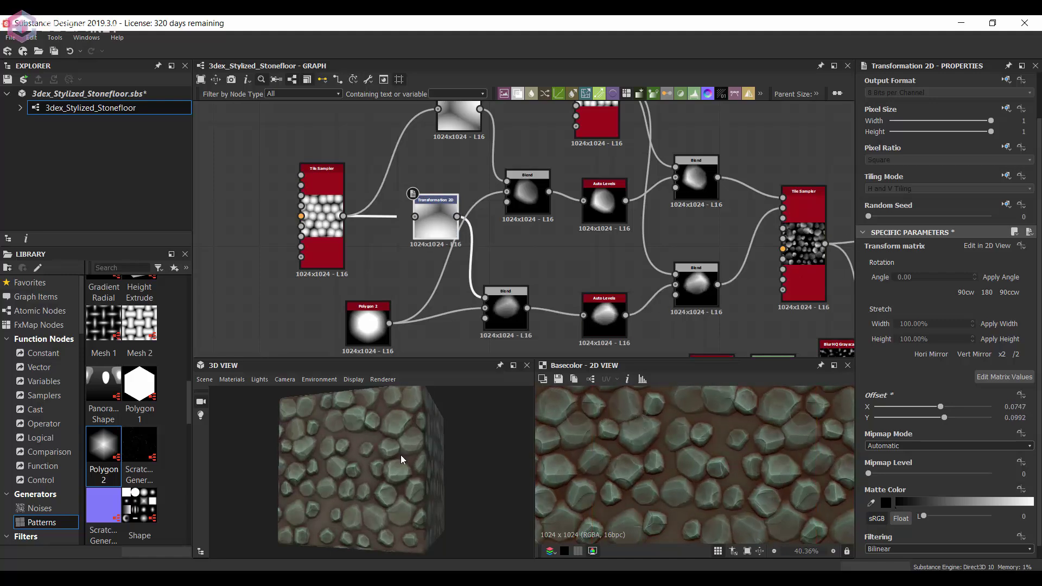
mouse_move(401, 460)
mouse_down()
mouse_move(441, 451)
mouse_move(395, 467)
mouse_up()
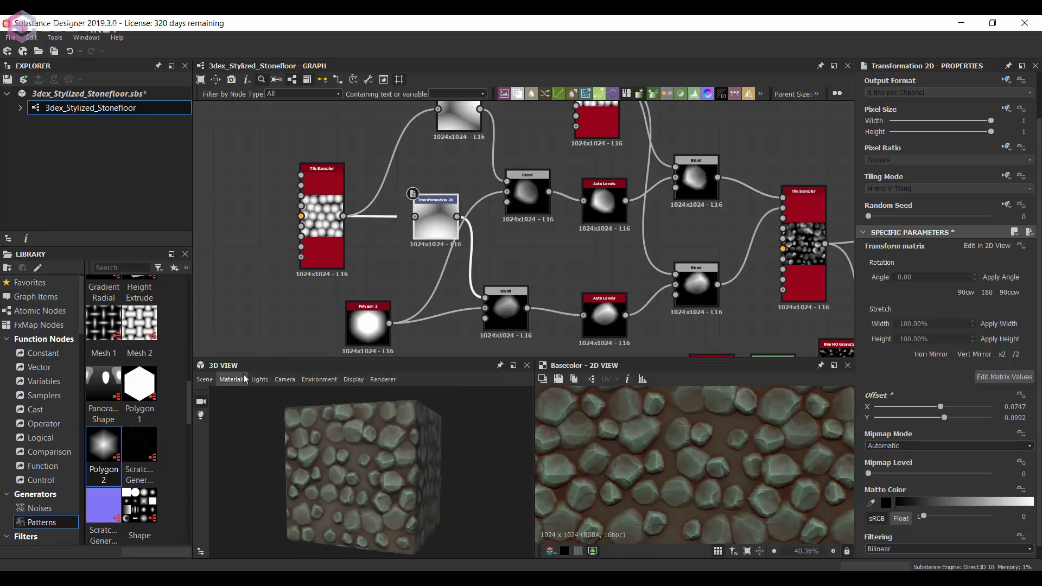
scroll(575, 222, down, 5)
scroll(575, 222, up, 5)
key(space)
Add a Histogram Range node fed by the blended stones.
text(histogram)
click(598, 239)
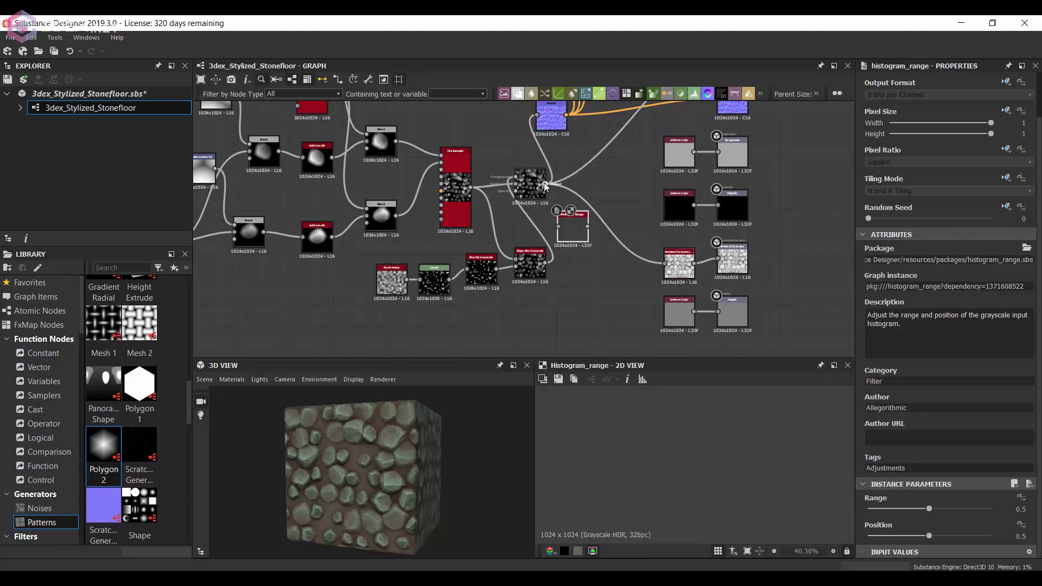
drag(544, 183, 558, 227)
scroll(648, 261, up, 2)
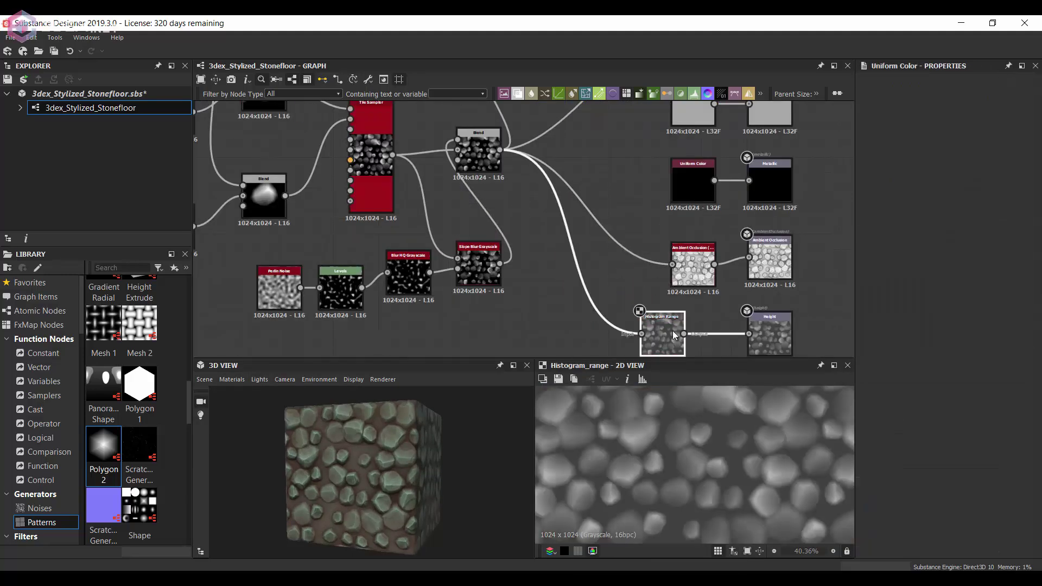
Preview displacement on a plane mesh with tessellation 14 and scale 15.
click(320, 394)
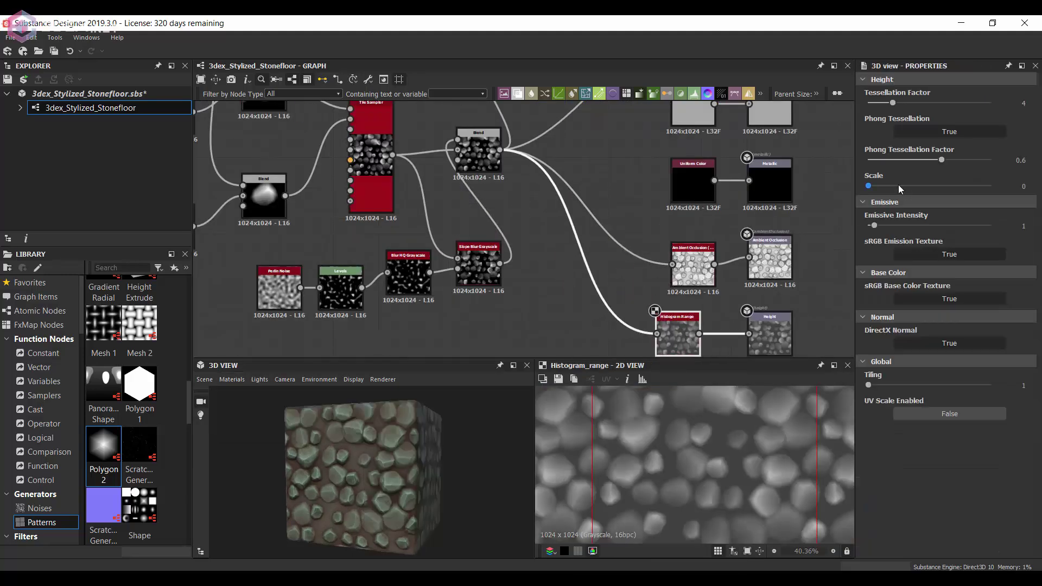
drag(916, 104, 975, 102)
mouse_move(434, 444)
mouse_down()
mouse_move(418, 459)
mouse_move(386, 457)
mouse_move(401, 493)
mouse_move(418, 488)
mouse_up()
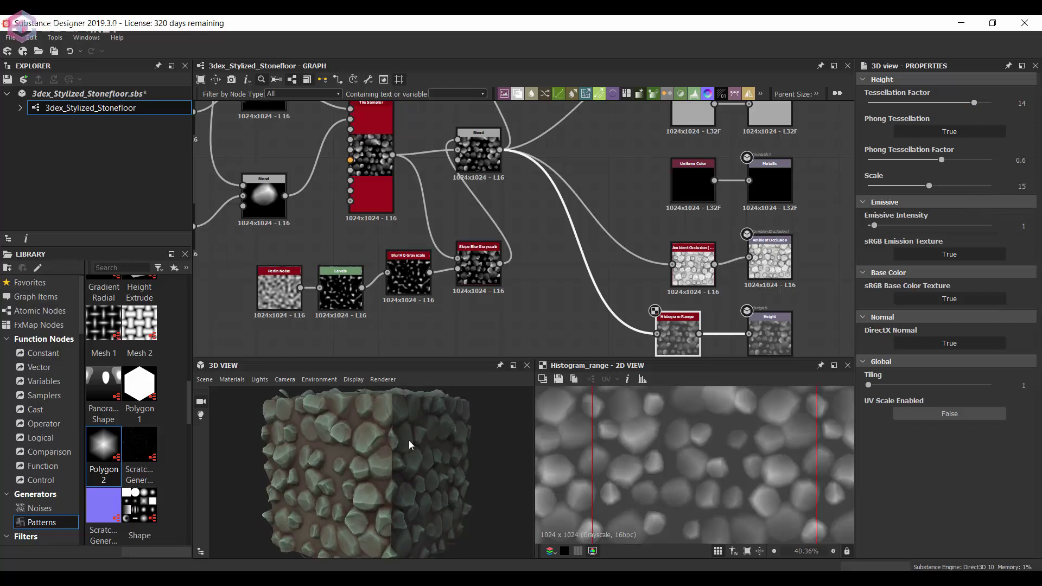
drag(408, 440, 511, 449)
click(214, 377)
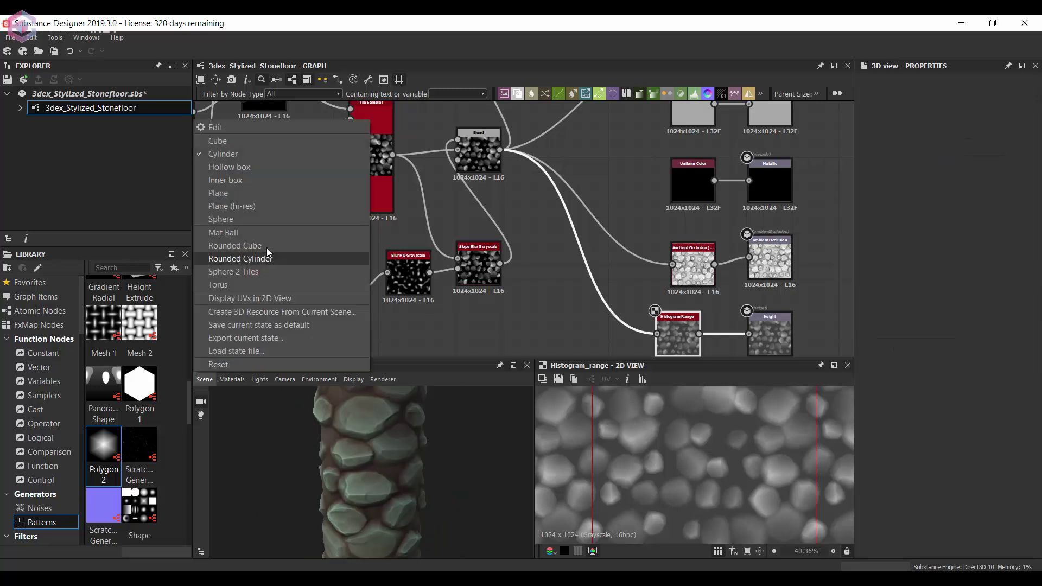
click(266, 247)
mouse_move(406, 425)
mouse_down()
mouse_move(424, 458)
mouse_move(323, 429)
mouse_move(386, 438)
mouse_up()
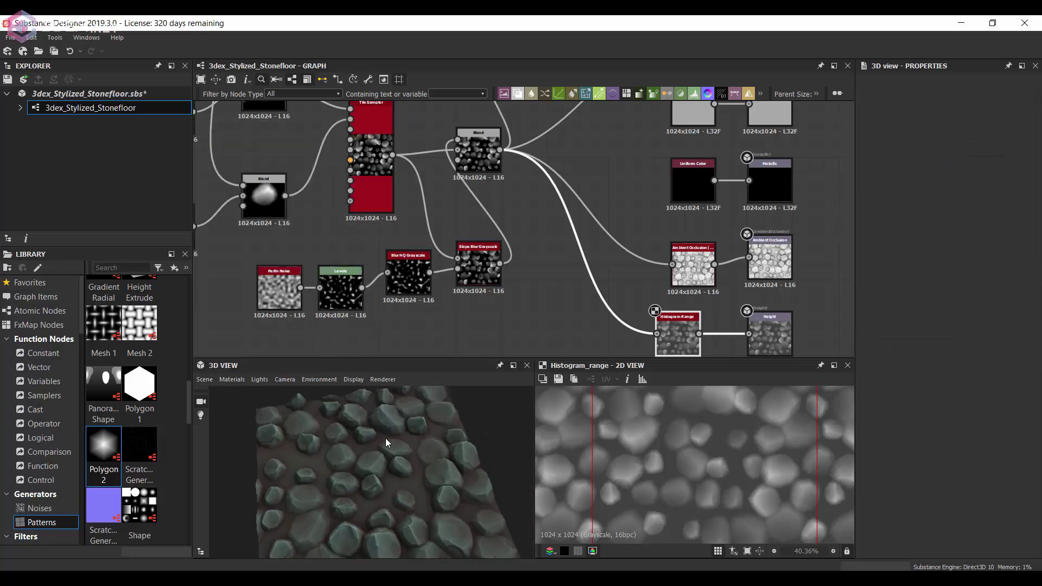
middle_drag(434, 217, 598, 228)
click(494, 256)
Set the pebble layout offset to 0.1029 by 0.0591.
drag(692, 478, 714, 460)
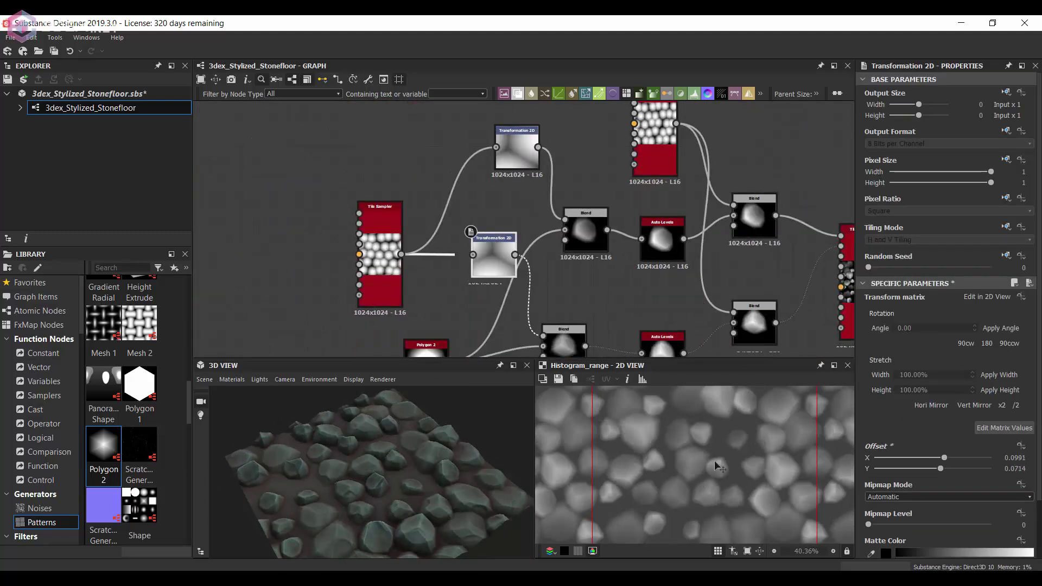
drag(434, 450, 386, 438)
middle_drag(597, 228, 502, 233)
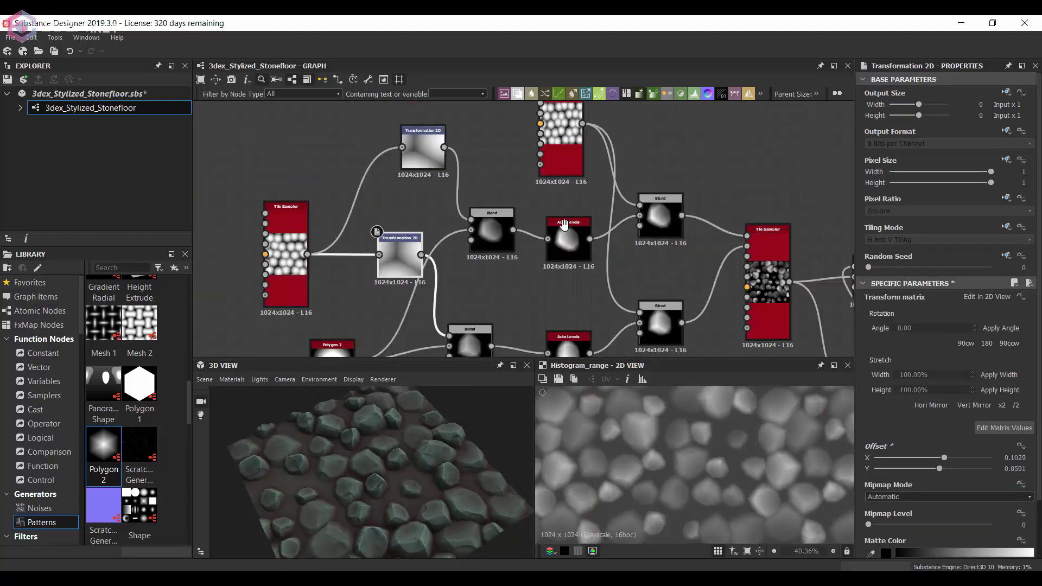
scroll(543, 228, down, 3)
Drag the stone Gradient Map's upper teal keys rightward to rebalance brown and teal.
double_click(717, 179)
middle_drag(681, 193, 726, 181)
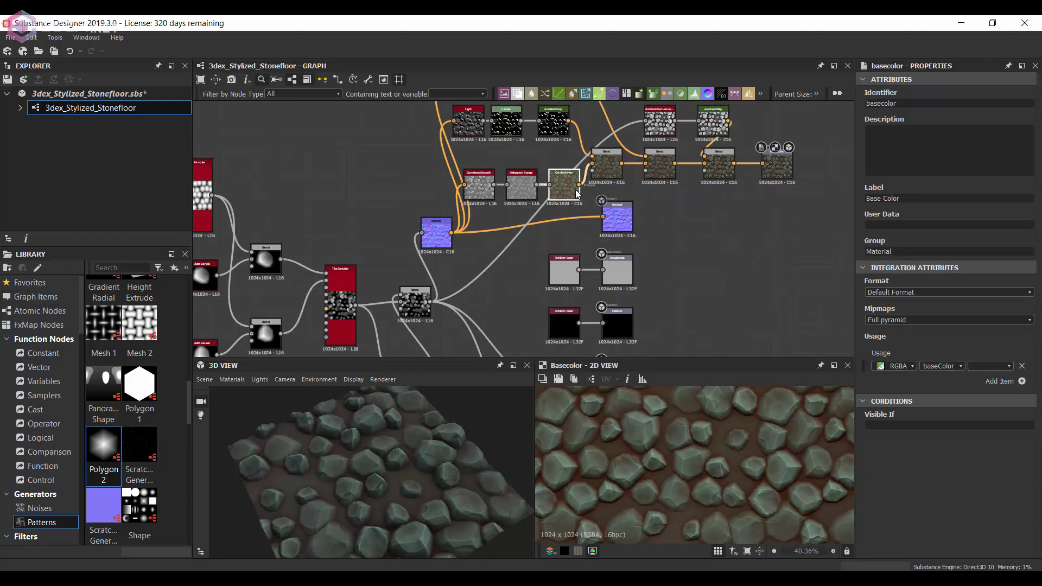
click(560, 181)
scroll(556, 193, up, 3)
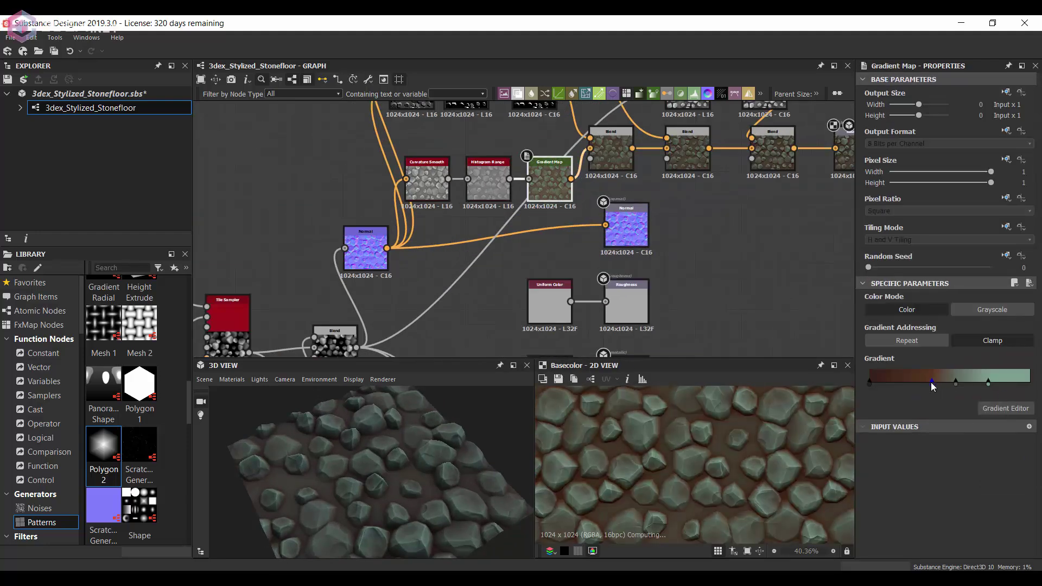
drag(934, 383, 962, 386)
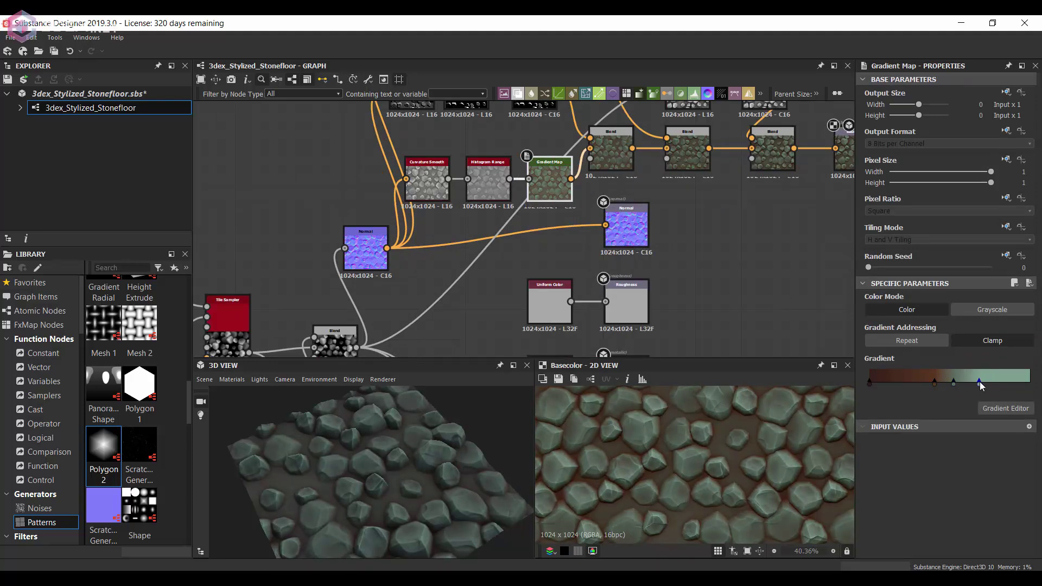
drag(967, 386, 1037, 386)
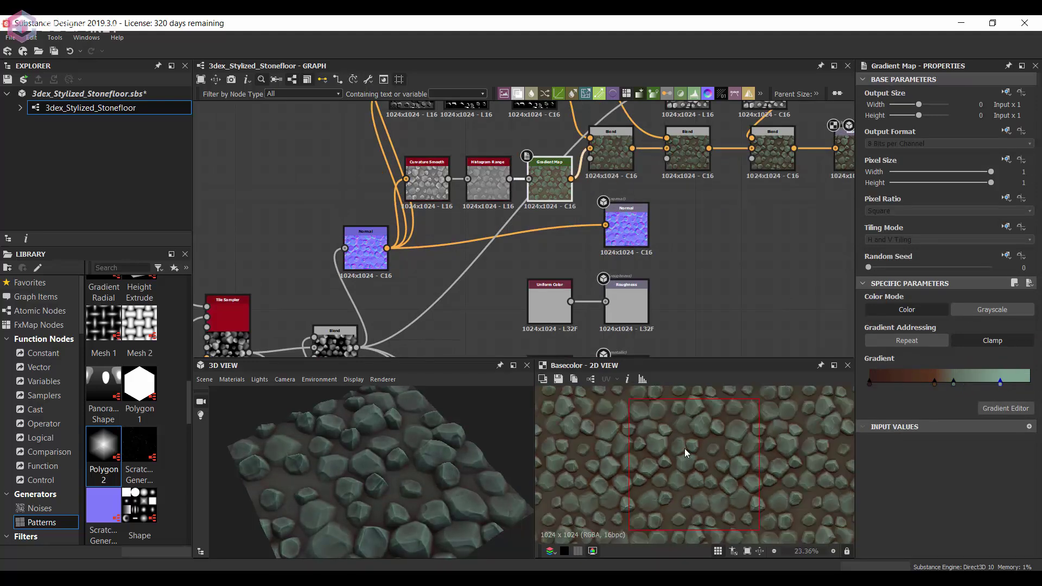
scroll(655, 256, down, 1)
scroll(792, 445, down, 3)
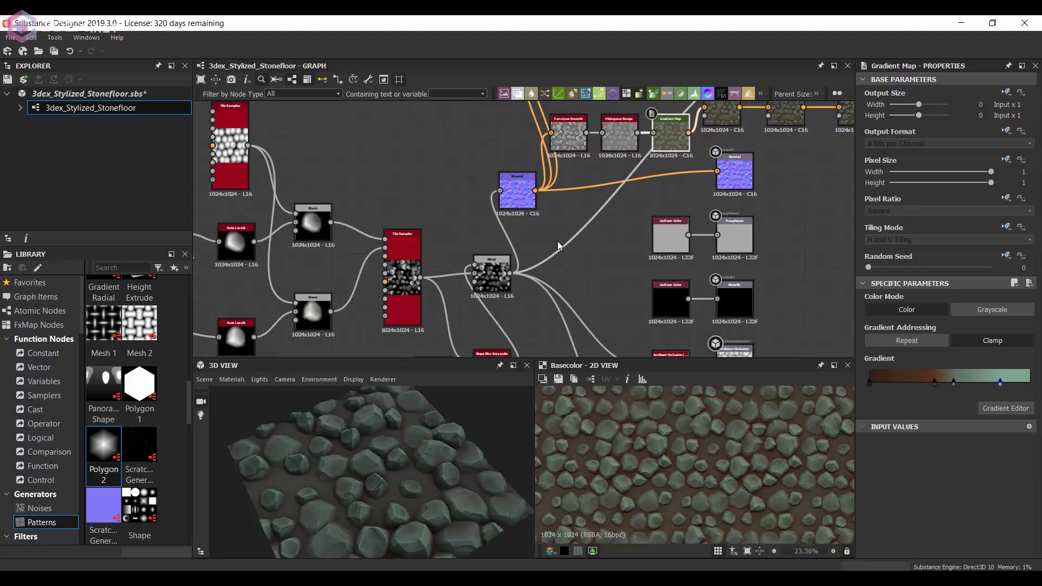
middle_drag(597, 245, 679, 260)
Lower the stone Tile Sampler's Position Random to 0.24.
click(704, 260)
scroll(925, 442, down, 5)
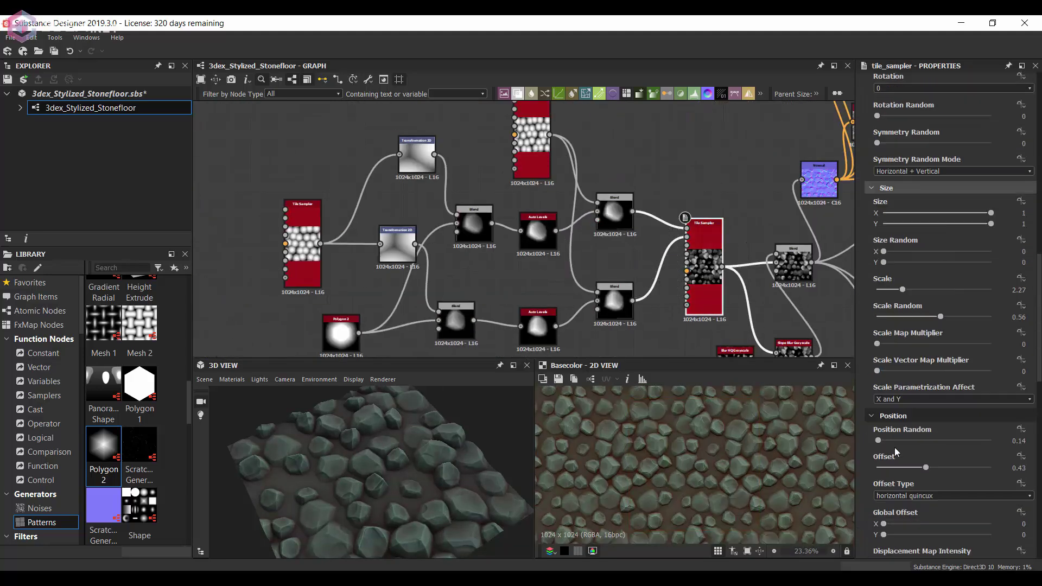
drag(881, 441, 880, 440)
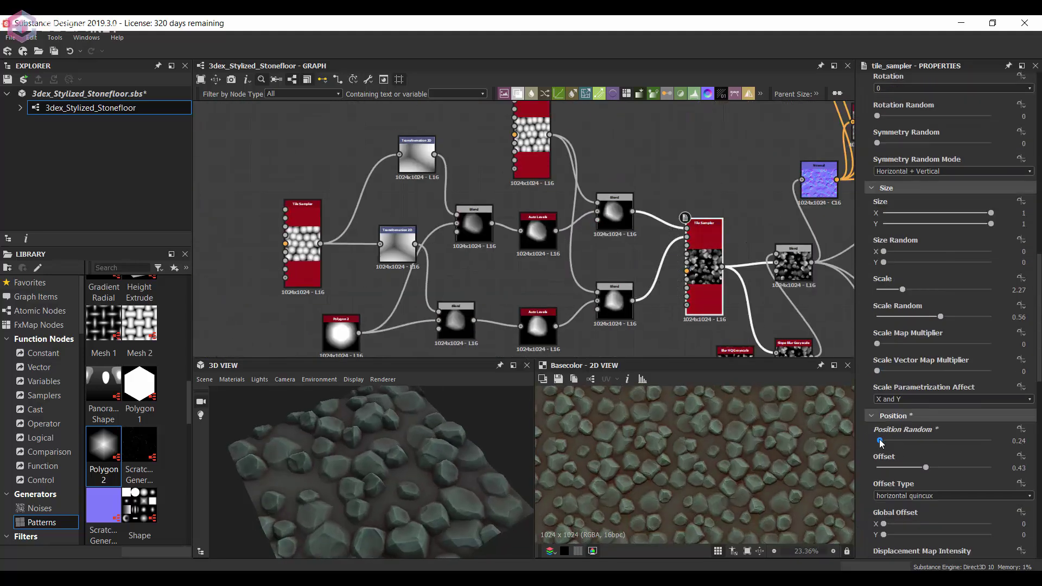
scroll(690, 445, up, 2)
drag(454, 458, 488, 458)
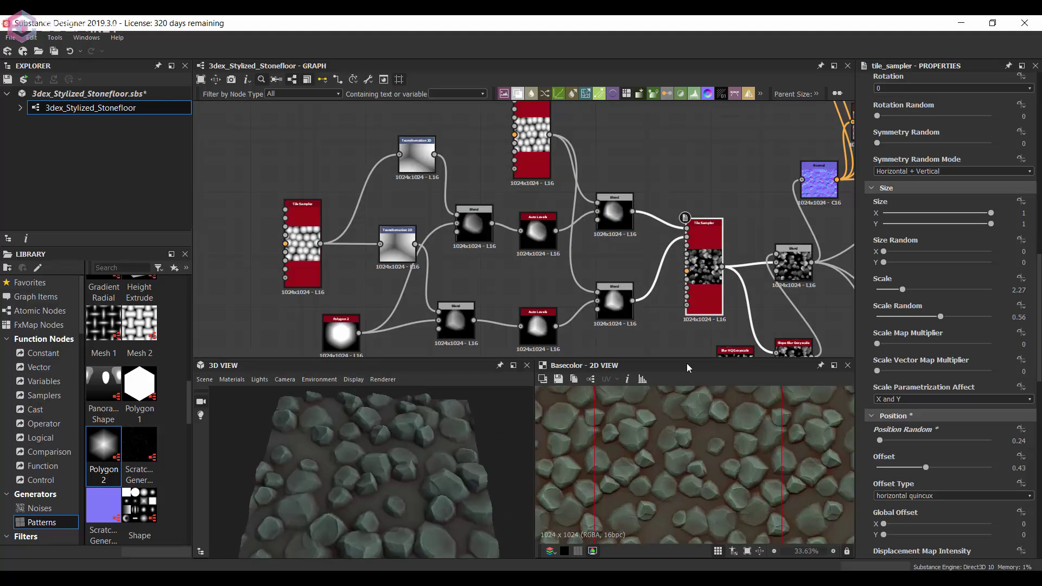
Duplicate the stone Tile Sampler and set the copy's X Amount to 21.
middle_drag(655, 175, 591, 209)
key(ctrl+d)
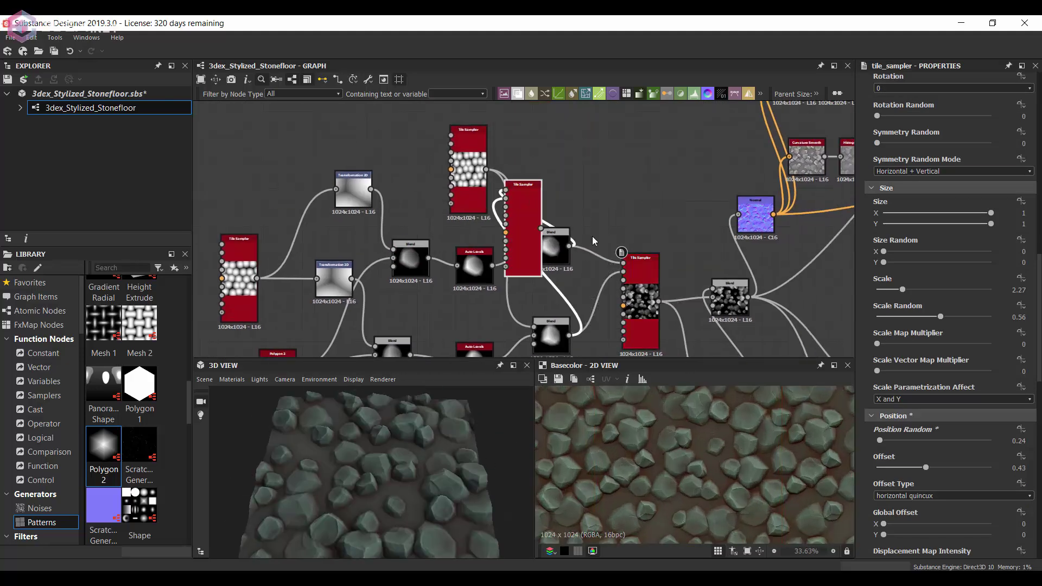
drag(529, 228, 640, 179)
scroll(920, 232, up, 5)
drag(910, 200, 907, 200)
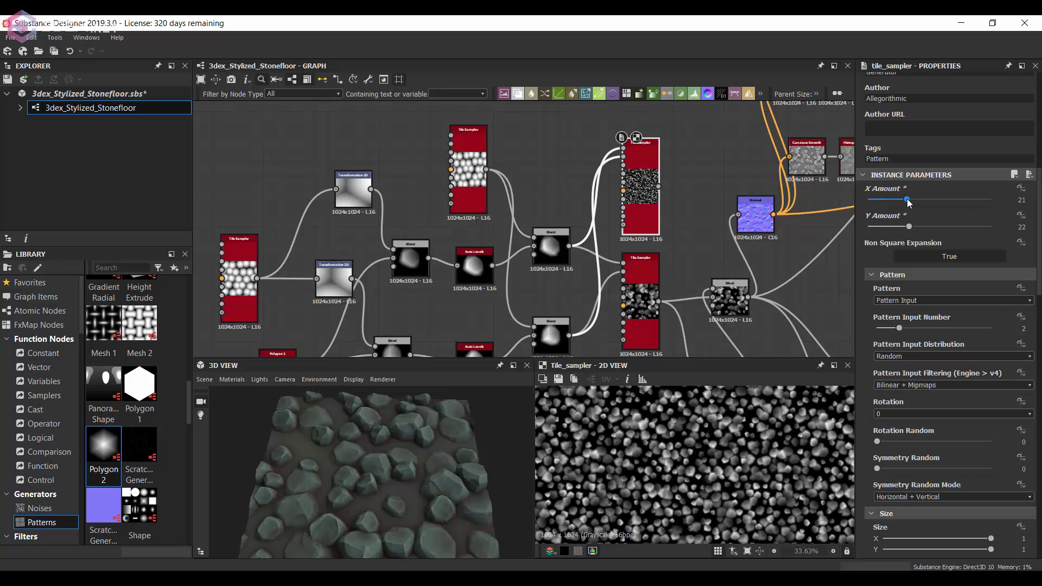
scroll(672, 244, down, 2)
middle_drag(705, 239, 584, 234)
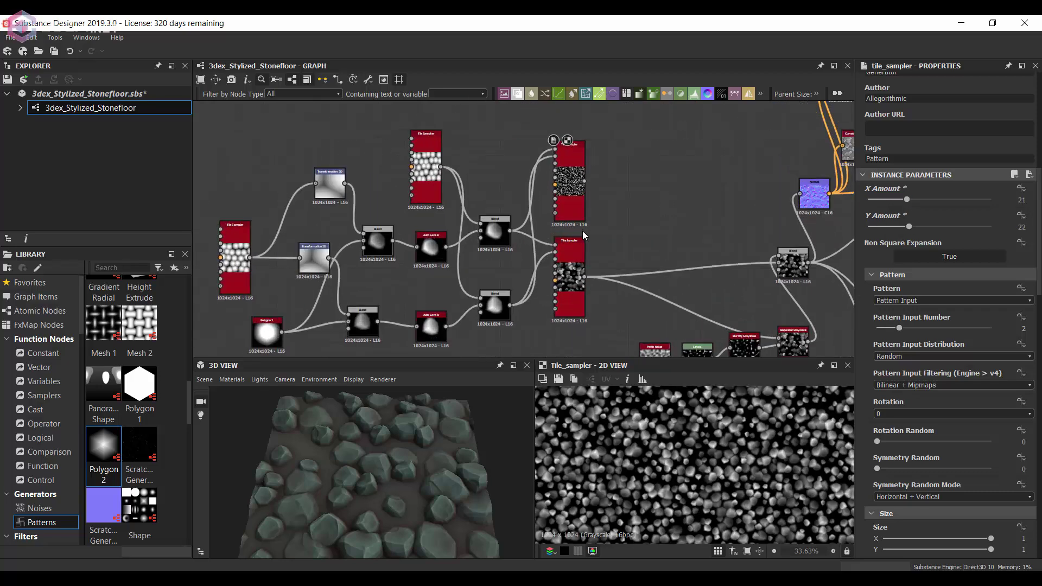
Add a Histogram Scan with position and contrast 1 as the pebble sampler's mask.
key(space)
text(hist)
key(Down)
key(Return)
drag(570, 242, 676, 233)
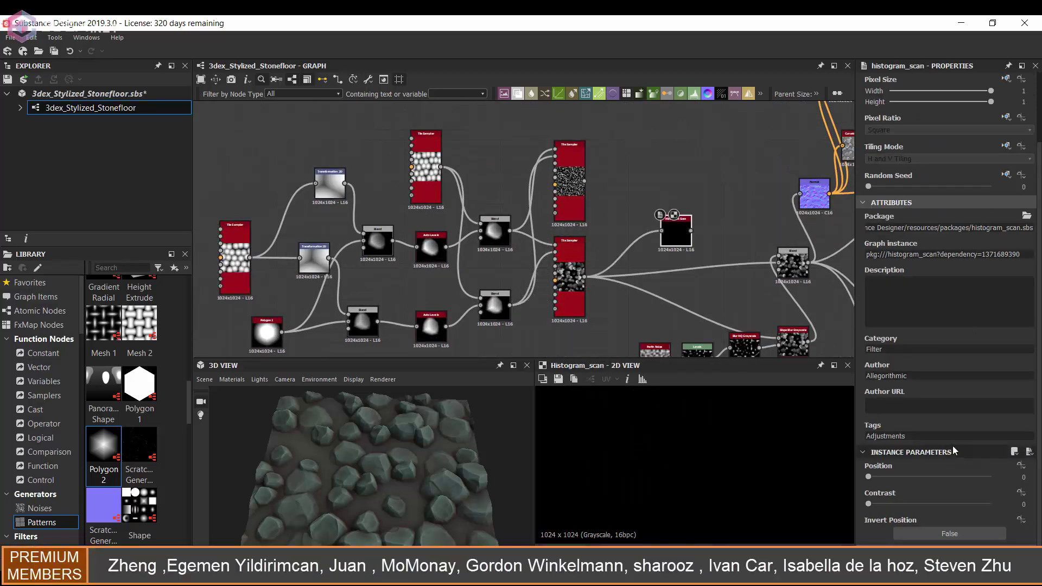
mouse_move(940, 502)
mouse_down()
mouse_move(991, 505)
mouse_move(991, 476)
mouse_up()
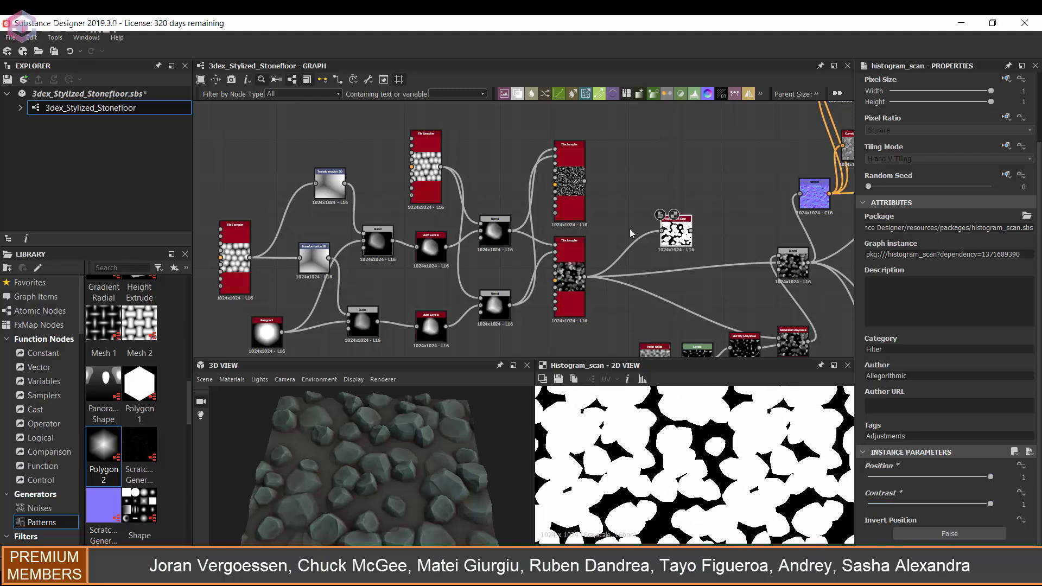
middle_drag(581, 195, 551, 183)
drag(551, 183, 680, 161)
scroll(680, 162, up, 2)
drag(662, 212, 661, 198)
Set the pebble Tile Sampler's Scale Map Multiplier to 0.29.
double_click(682, 200)
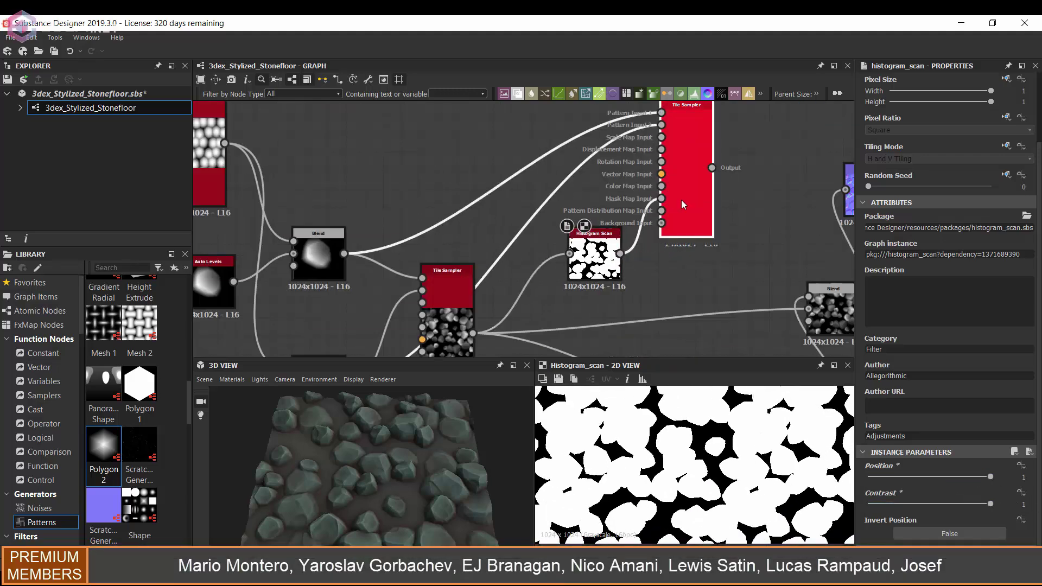
scroll(935, 403, down, 10)
scroll(900, 334, down, 3)
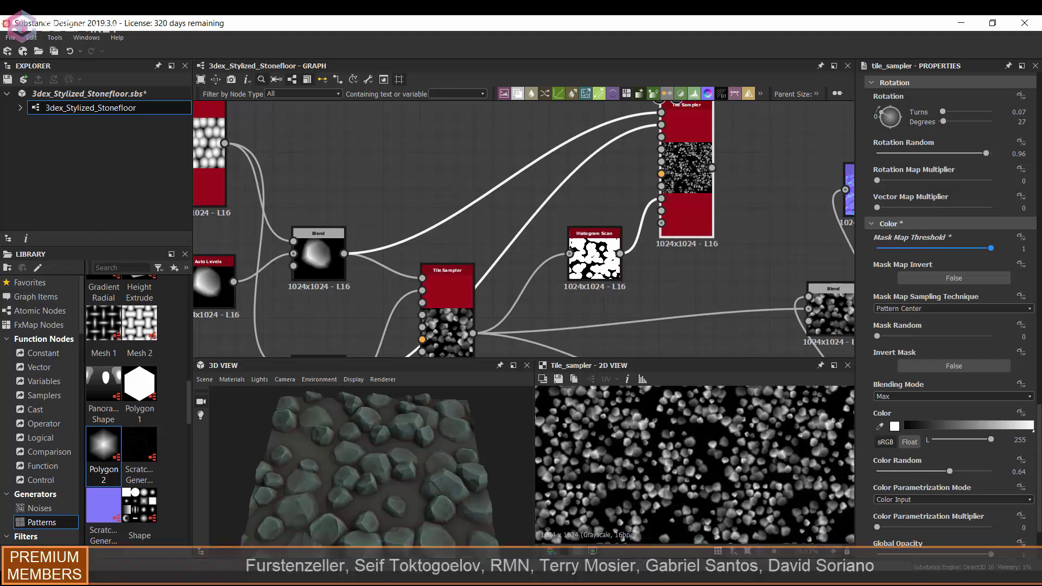
drag(878, 248, 992, 249)
scroll(945, 244, up, 5)
scroll(946, 244, up, 3)
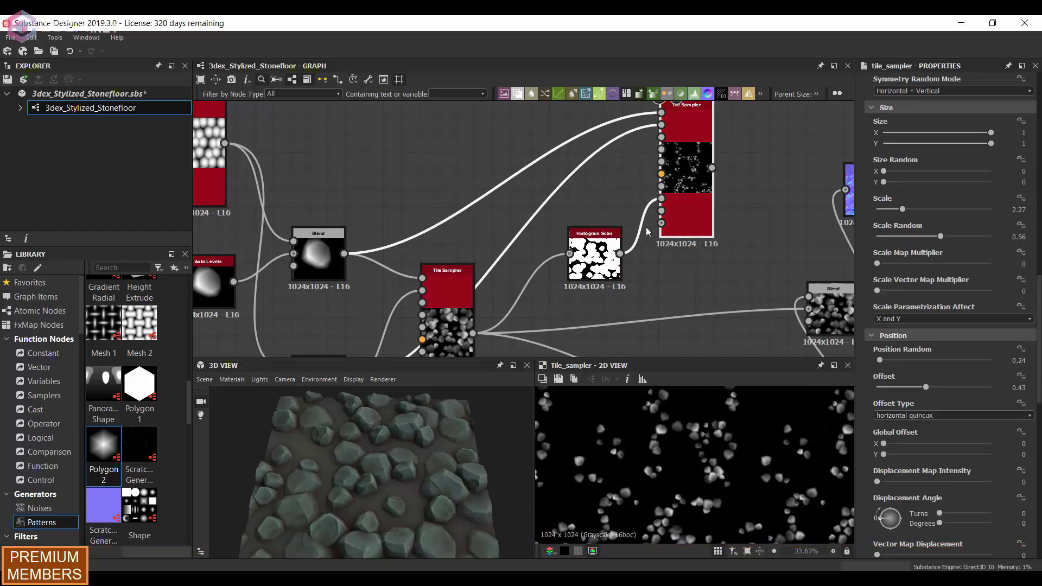
drag(877, 263, 910, 264)
scroll(706, 194, down, 3)
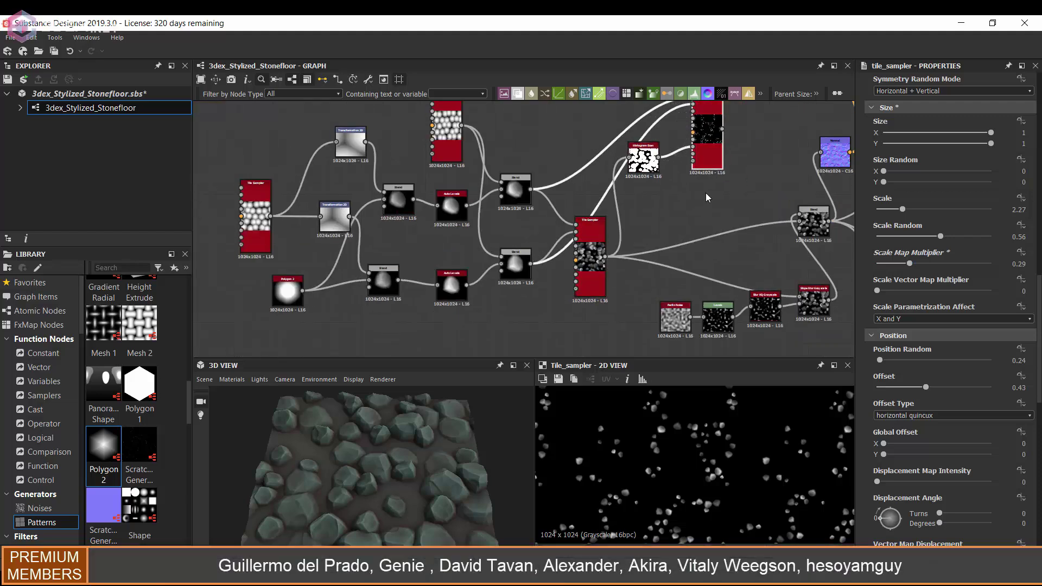
Add a Height Blend node from the node search.
key(space)
text(height)
key(Return)
Dismiss the extra node search and move the noise nodes aside.
key(space)
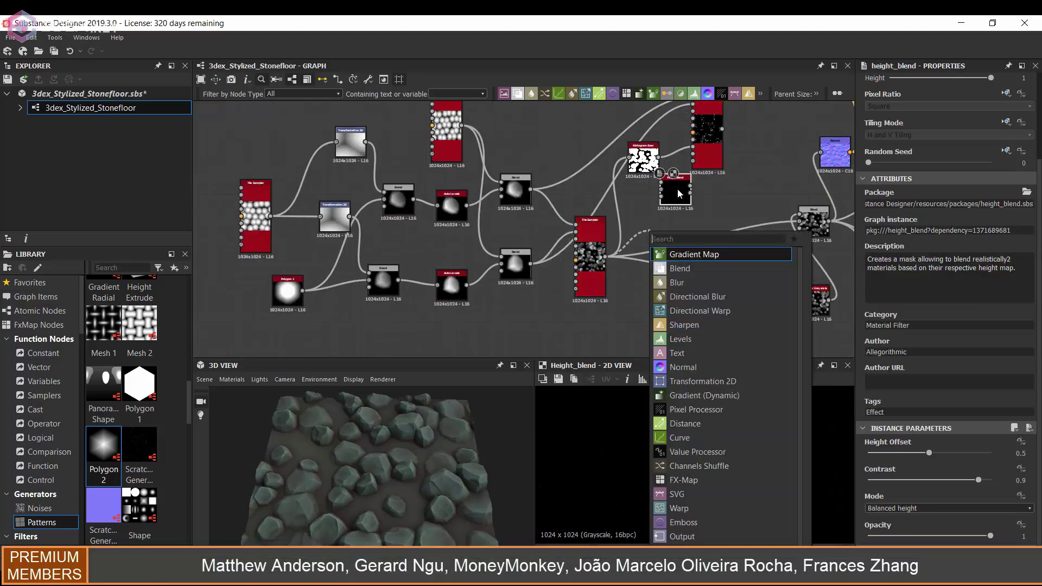
key(Escape)
drag(546, 320, 676, 331)
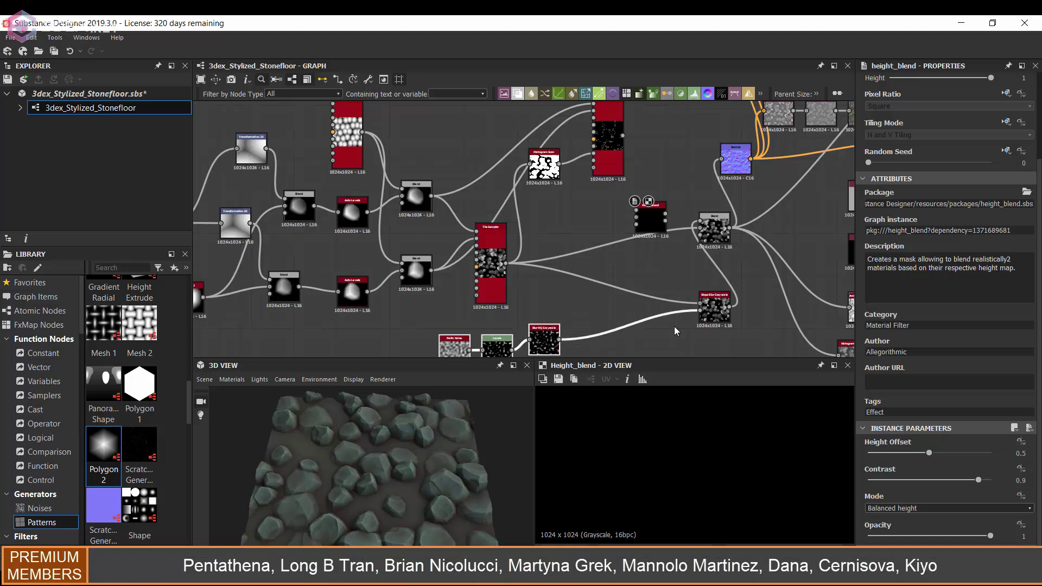
scroll(729, 227, up, 2)
Add a Height Blend merging pebble sampler and stone height, feeding the Normal node.
click(649, 298)
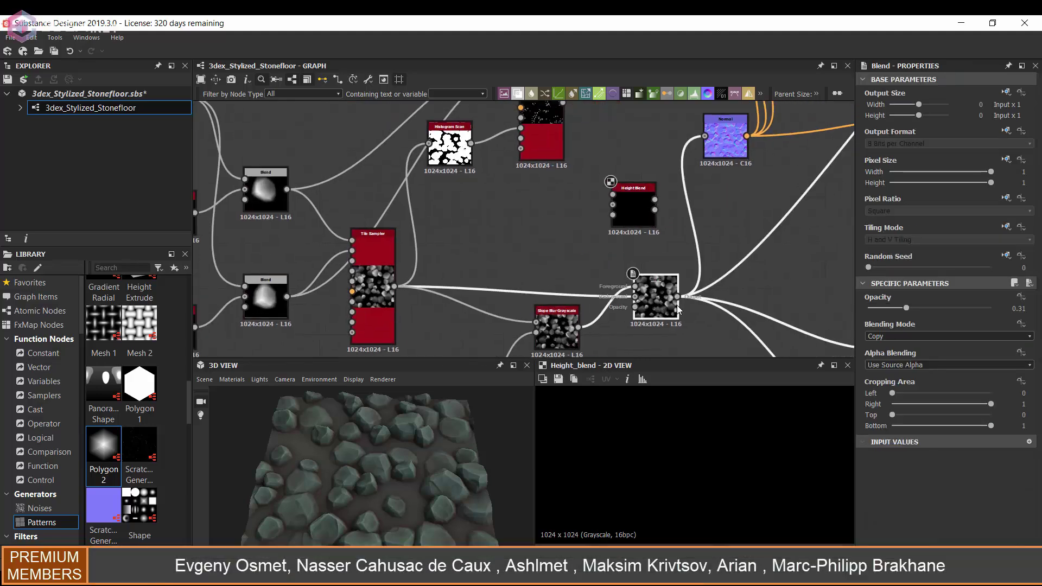
key(space)
text(hei)
key(Return)
mouse_move(742, 290)
mouse_down()
mouse_move(766, 255)
mouse_move(651, 297)
mouse_up()
middle_drag(566, 118, 574, 145)
drag(574, 144, 628, 242)
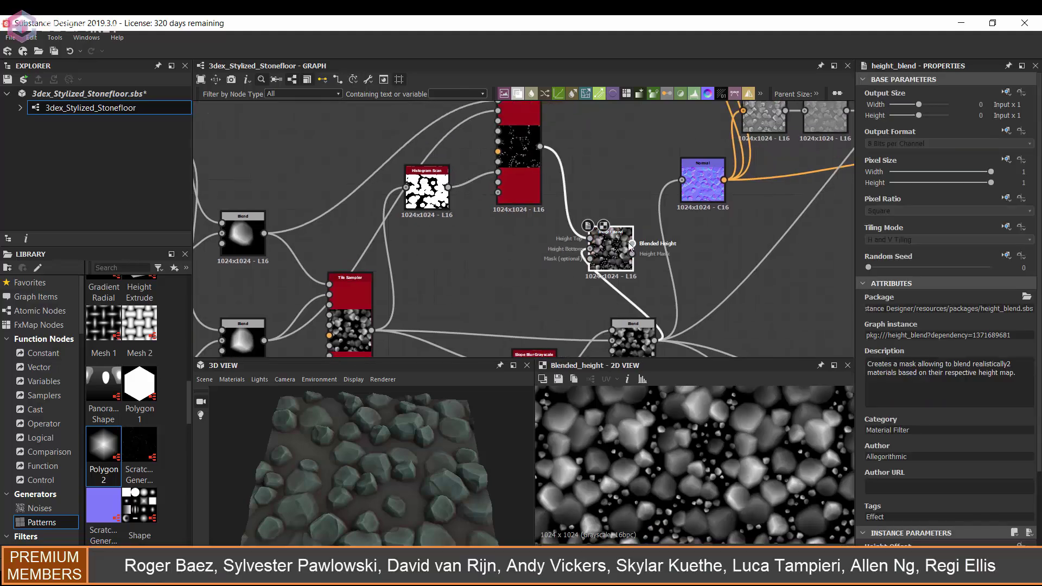
drag(690, 179, 682, 180)
Inspect the Blend node's settings.
scroll(592, 237, down, 3)
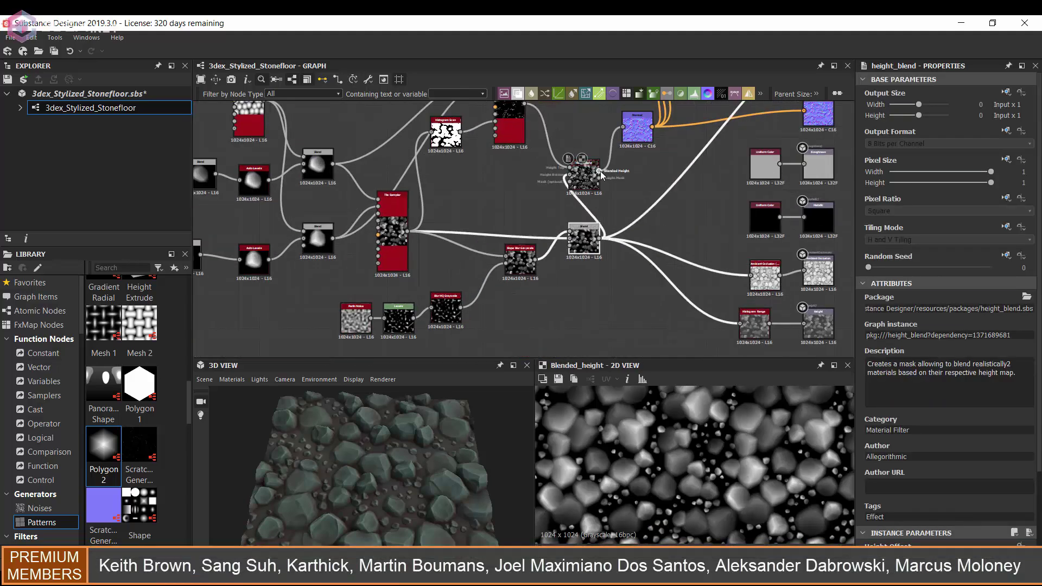
click(585, 242)
scroll(588, 244, up, 2)
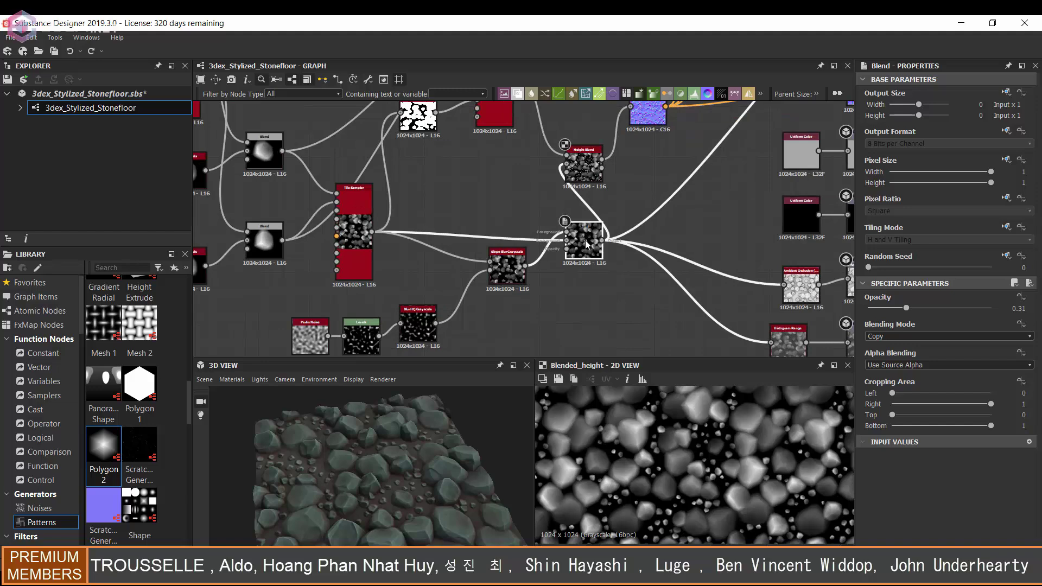
scroll(511, 276, down, 3)
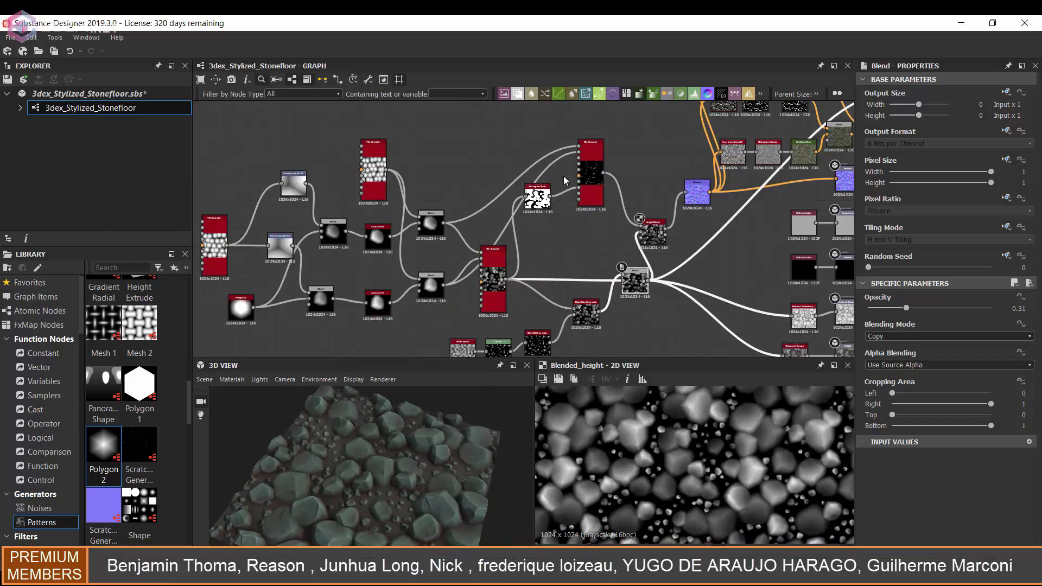
scroll(601, 168, up, 3)
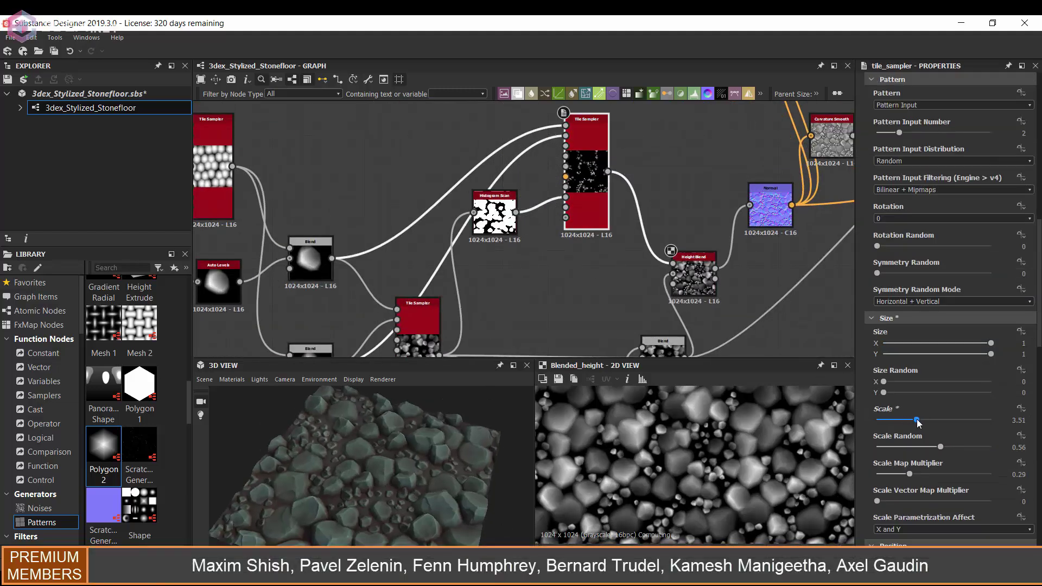
Raise the pebble Tile Sampler scale from 3.51 to 3.89 and inspect the 3D preview.
drag(918, 421, 967, 422)
scroll(954, 428, down, 10)
scroll(954, 418, down, 5)
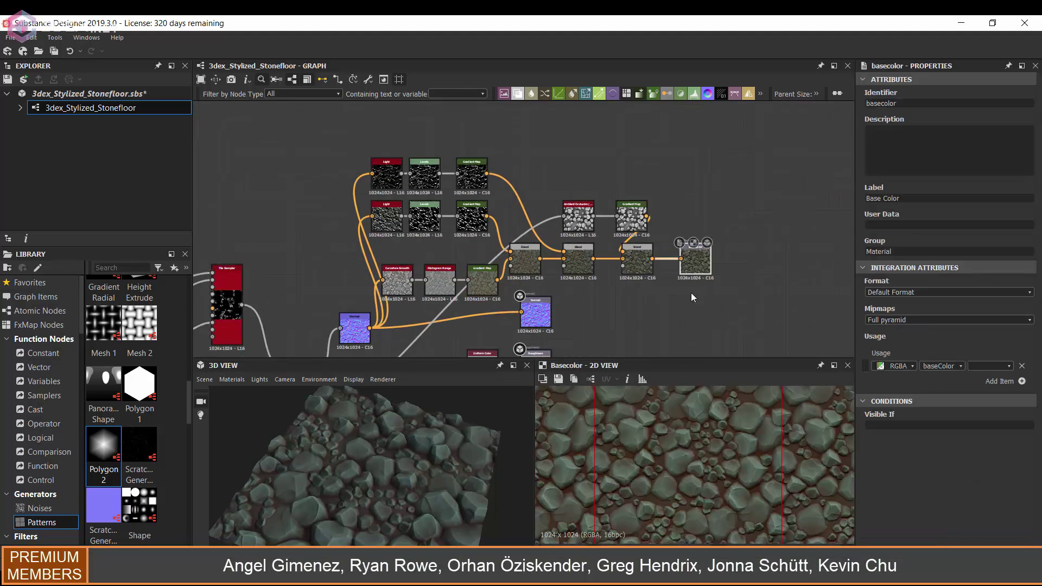
scroll(614, 430, up, 2)
scroll(421, 443, up, 3)
mouse_move(421, 443)
mouse_down()
mouse_move(462, 470)
mouse_move(346, 461)
mouse_move(432, 455)
mouse_move(383, 470)
mouse_move(396, 444)
mouse_move(446, 471)
mouse_up()
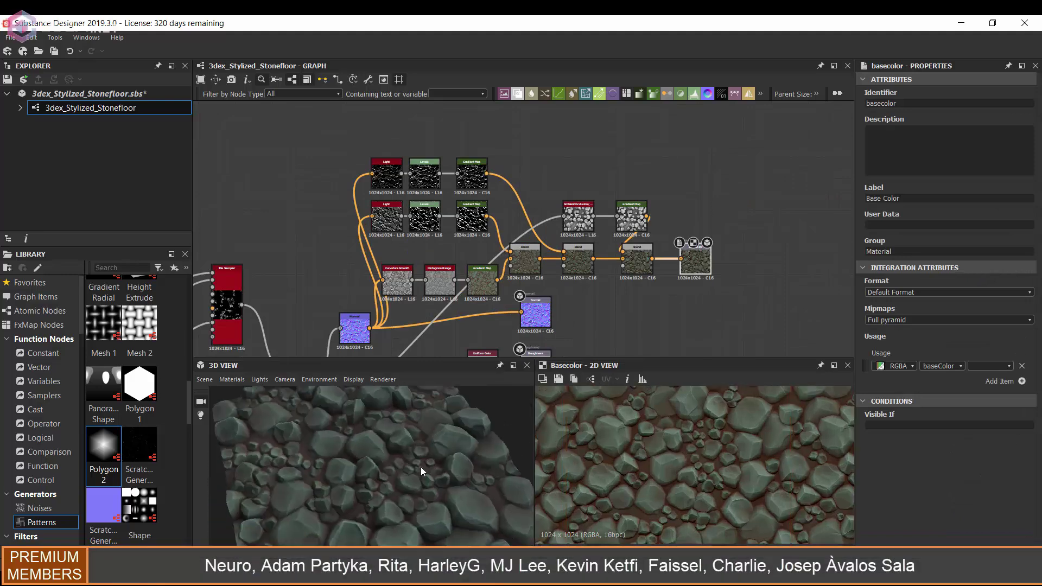
scroll(685, 442, up, 2)
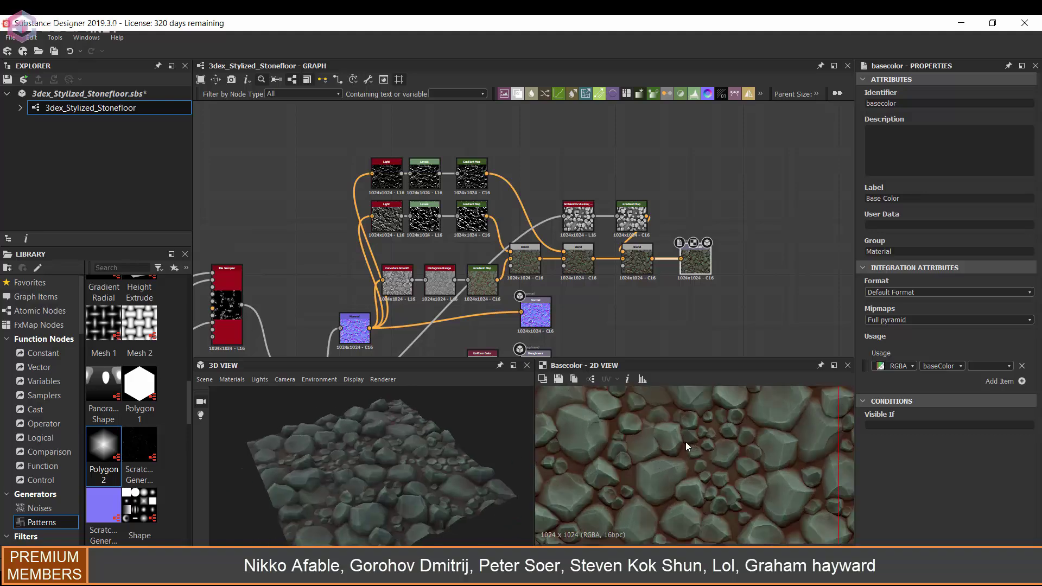
scroll(686, 442, down, 2)
scroll(706, 260, up, 2)
Preview the stone-colour Gradient Map and bring up its base-colour gradient for editing.
double_click(619, 266)
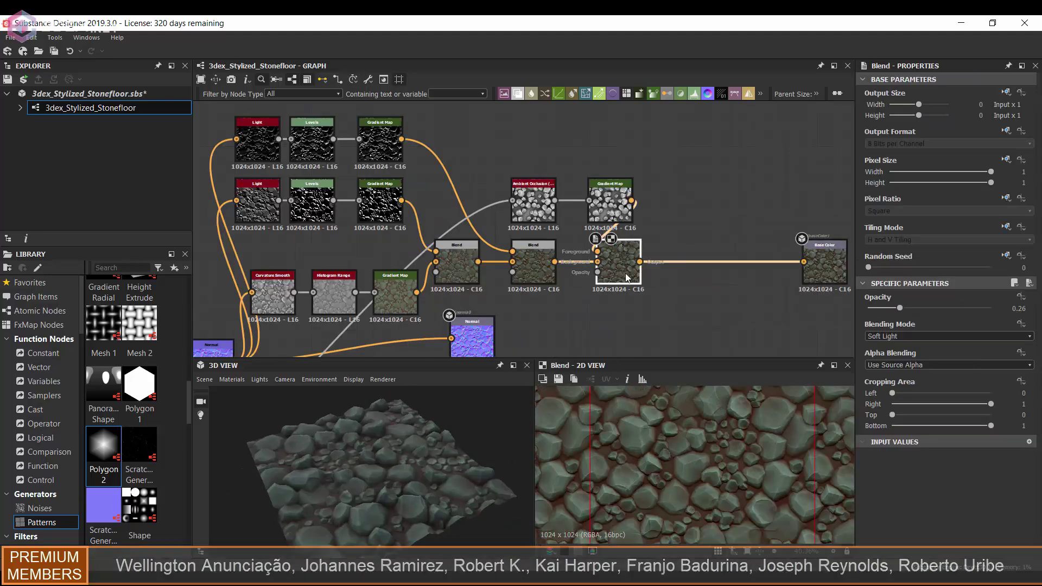
double_click(395, 293)
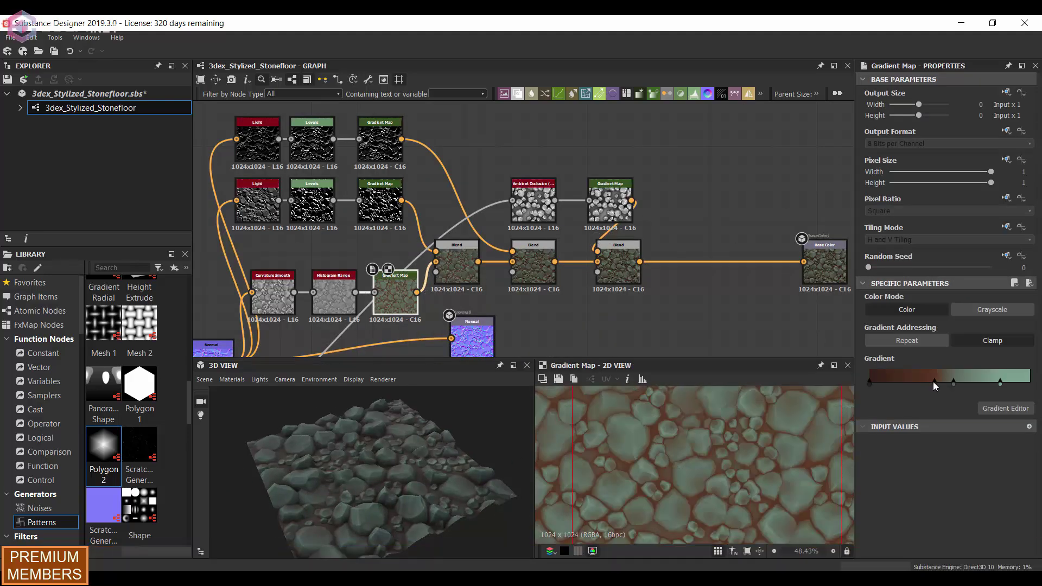
double_click(636, 277)
click(395, 293)
click(1001, 409)
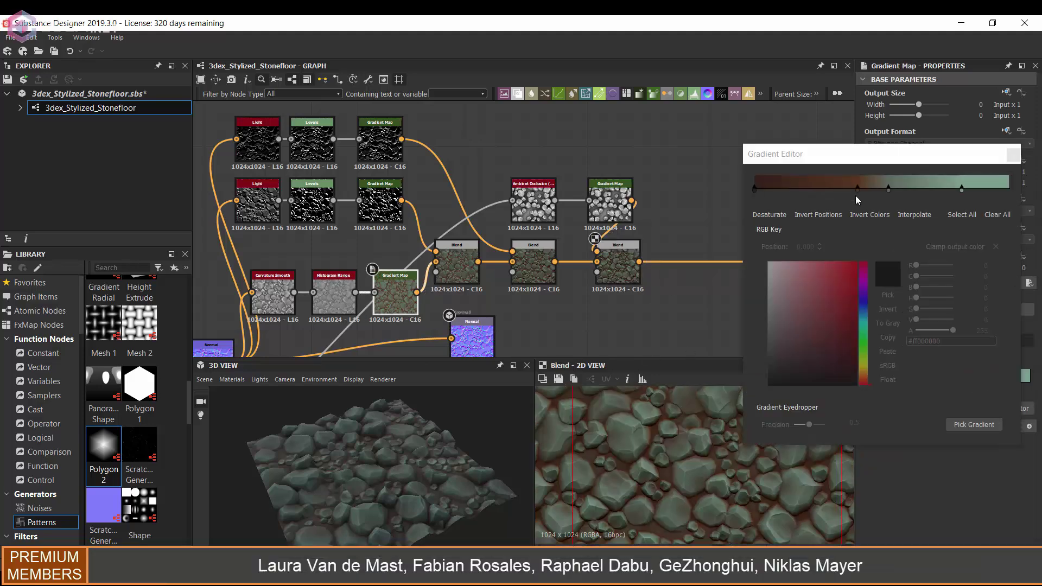
Darken the middle brown gradient key toward olive, then select the second Light node.
drag(806, 319, 805, 326)
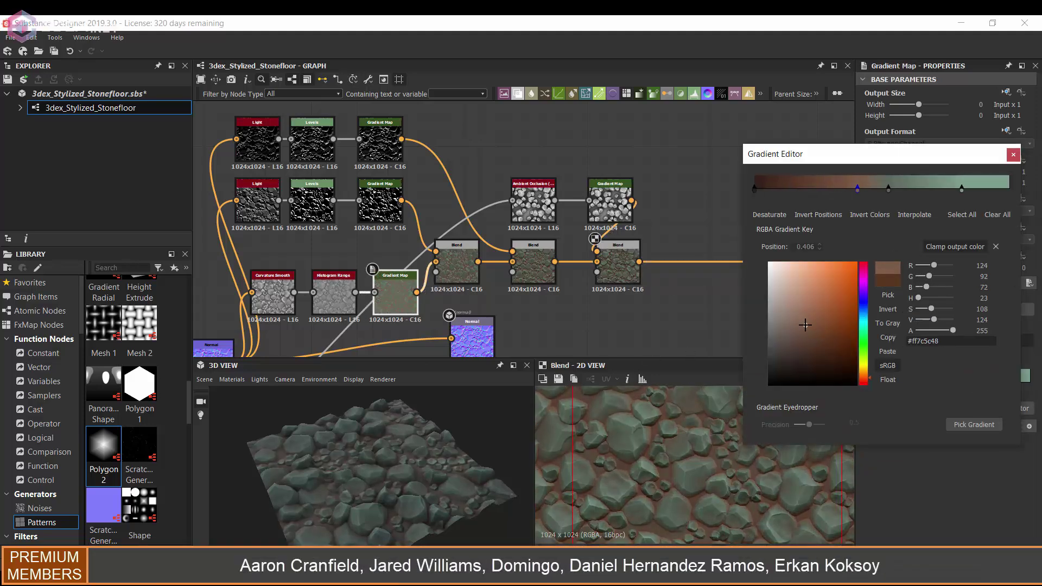
drag(868, 370, 868, 364)
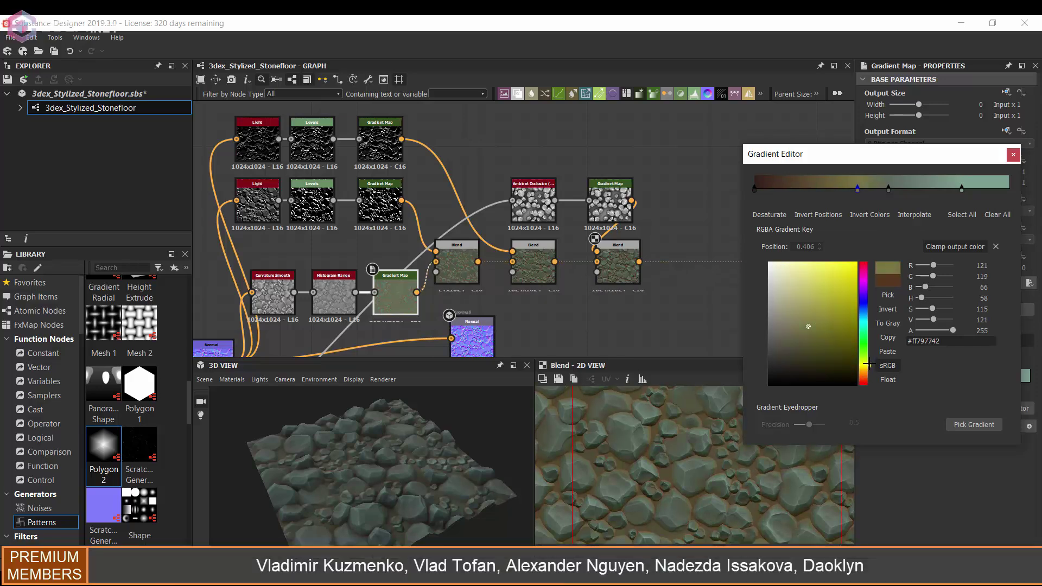
click(754, 188)
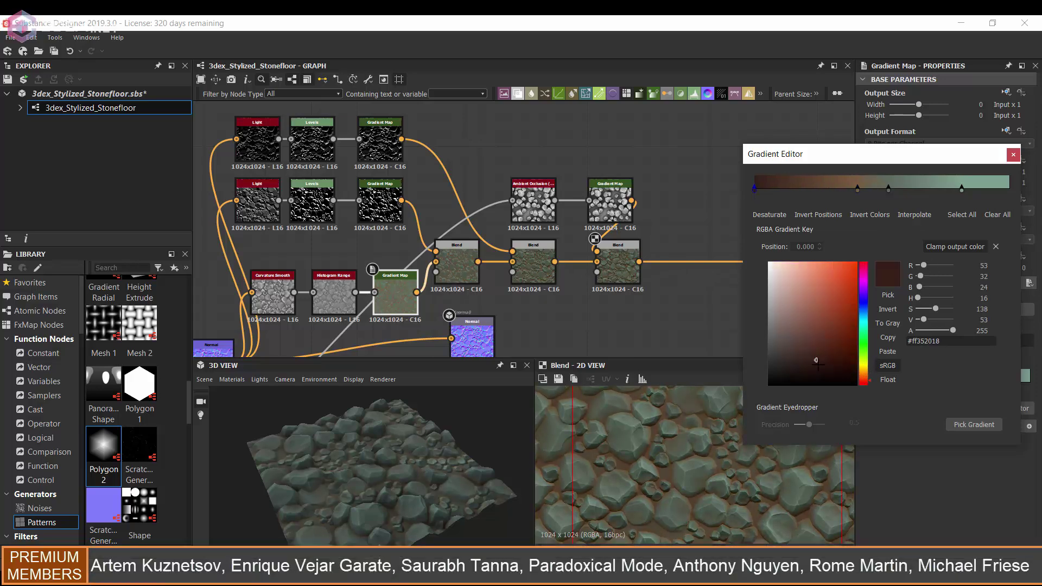
click(1014, 156)
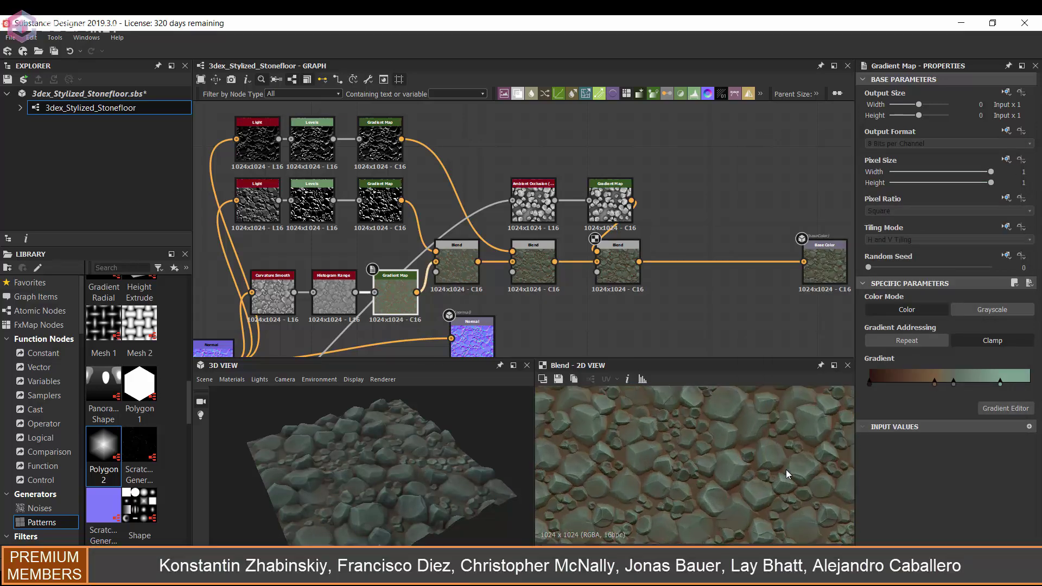
middle_drag(444, 202, 619, 186)
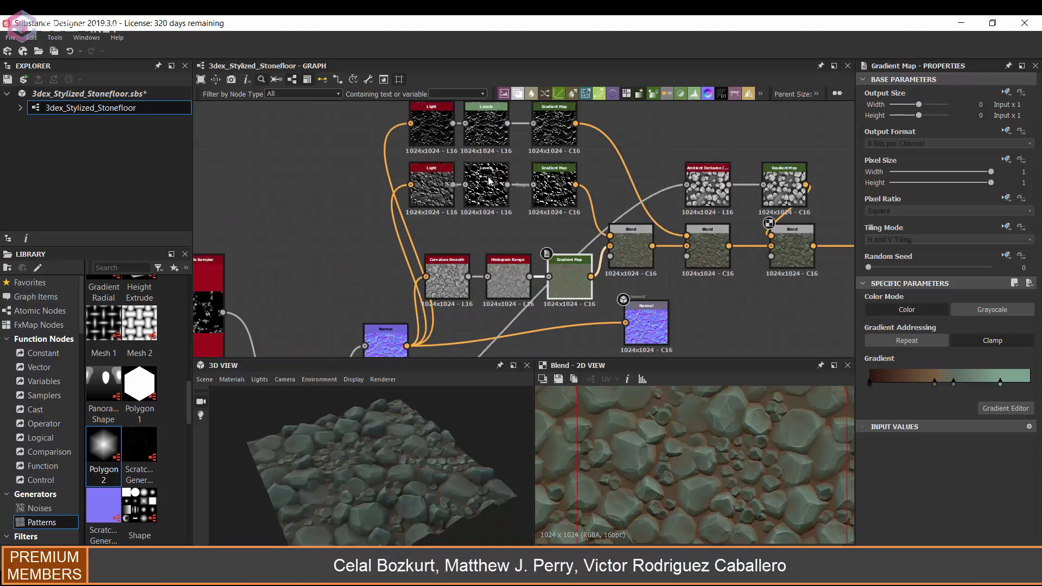
click(435, 189)
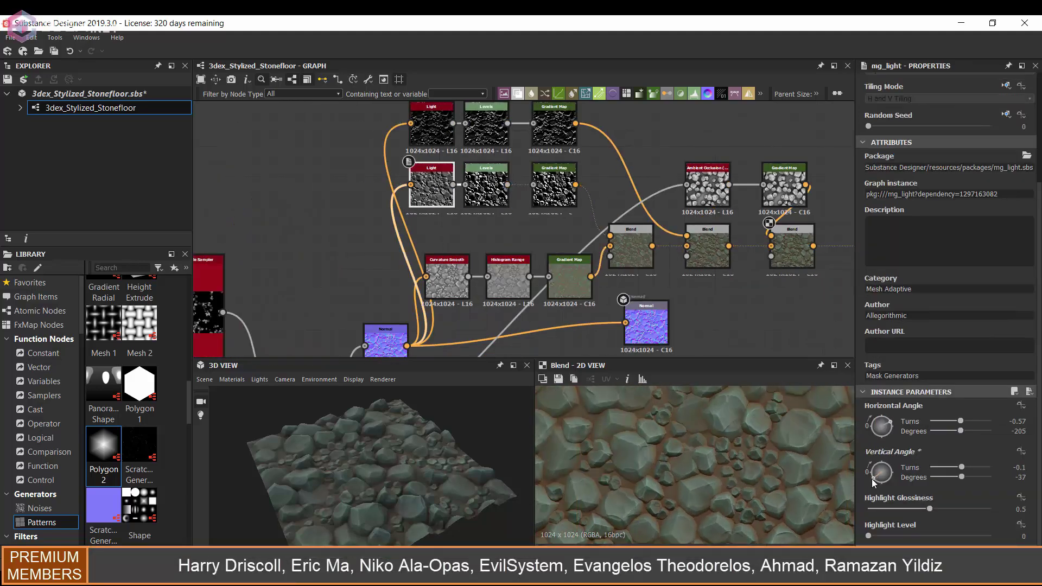
Rotate the mg_light Vertical Angle to about -283°.
drag(870, 477, 872, 486)
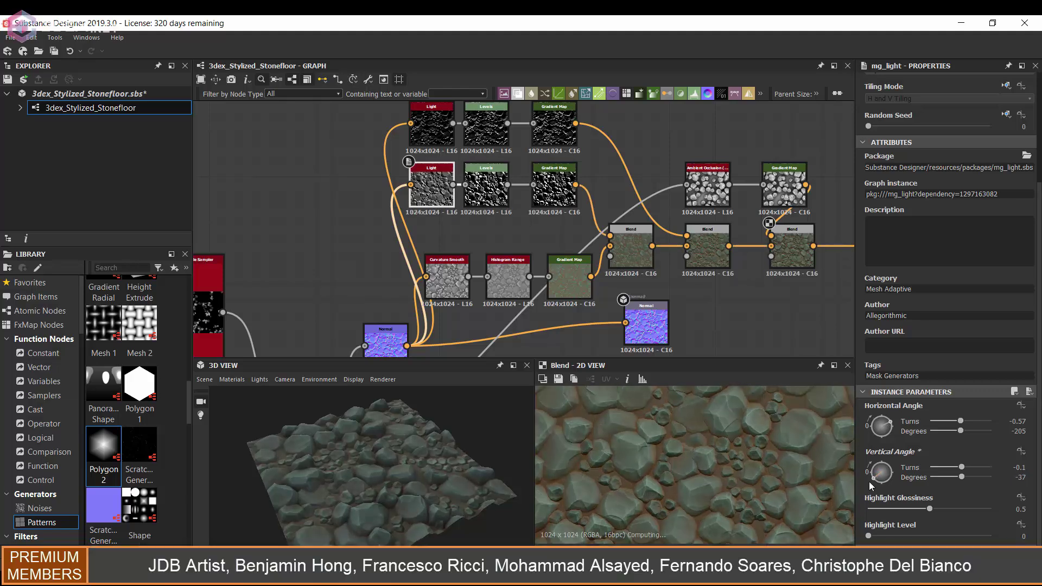
drag(867, 479, 895, 456)
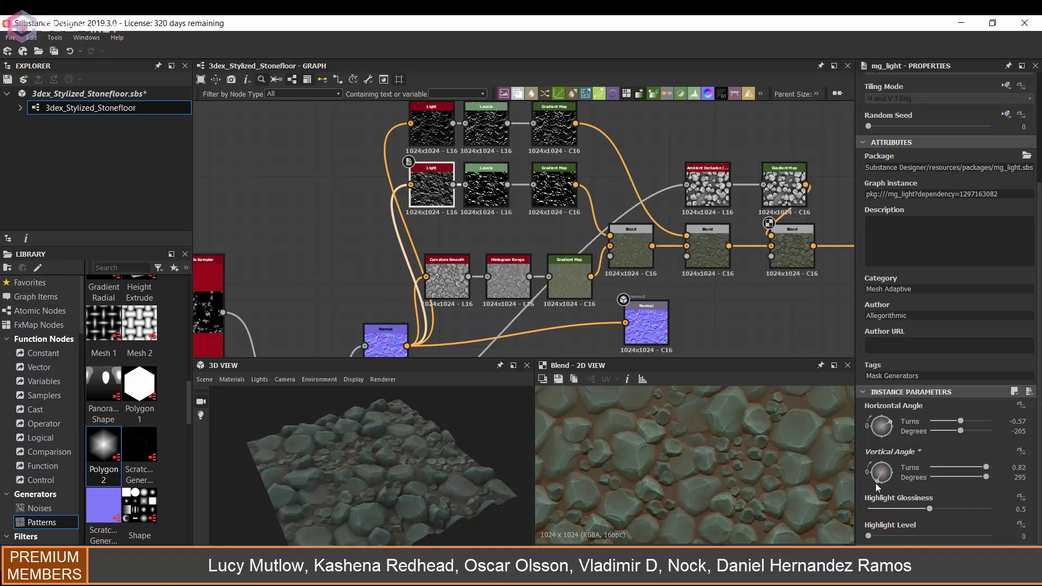
mouse_move(876, 483)
mouse_down()
mouse_move(891, 469)
mouse_move(881, 470)
mouse_up()
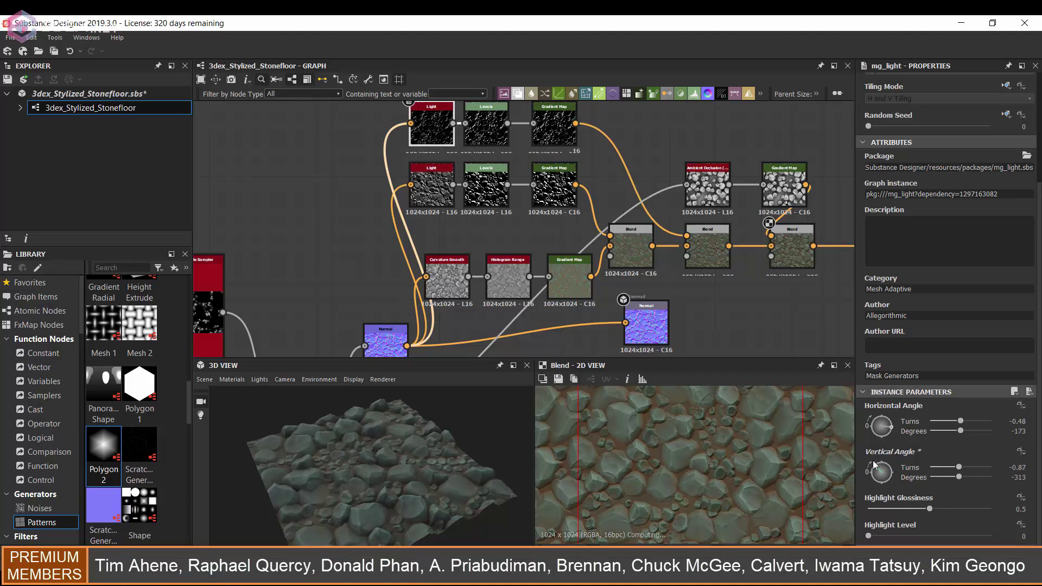
Zero the middle Blend's opacity and add a Gradient Map after the top Gradient Map.
scroll(792, 440, down, 1)
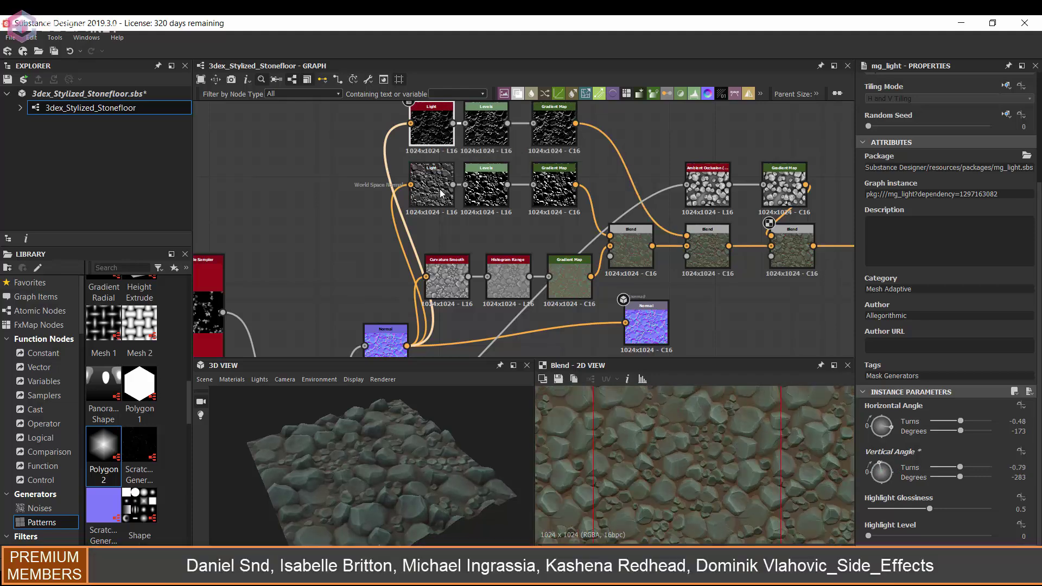
double_click(555, 128)
double_click(708, 247)
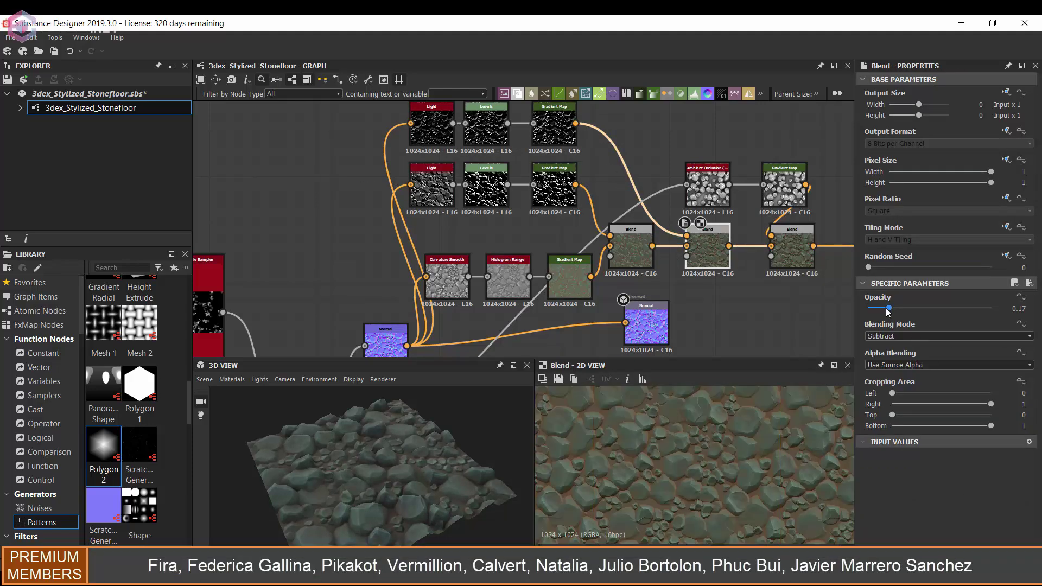
scroll(784, 429, up, 1)
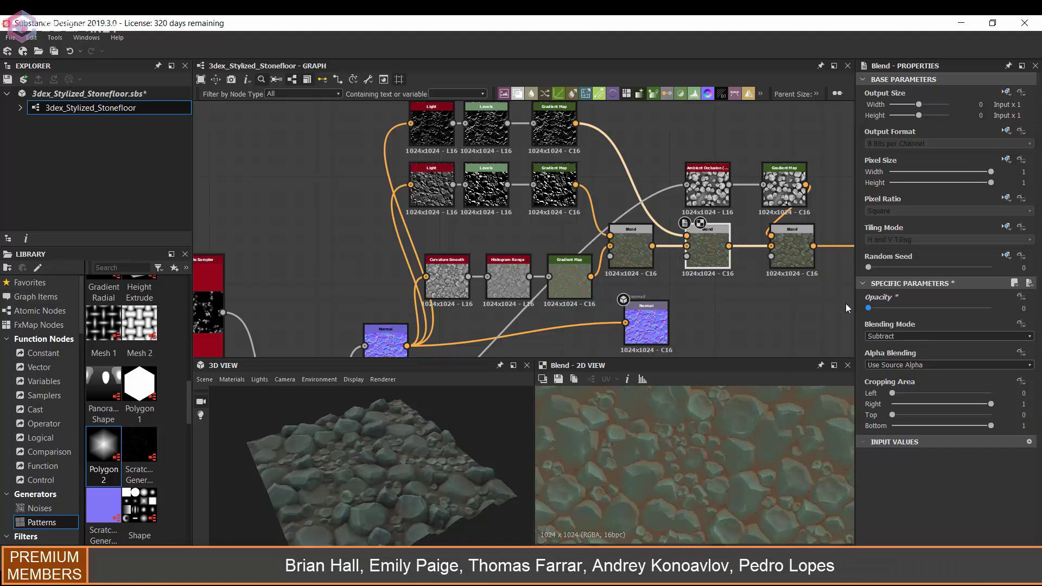
middle_drag(625, 163, 633, 182)
drag(599, 93, 637, 152)
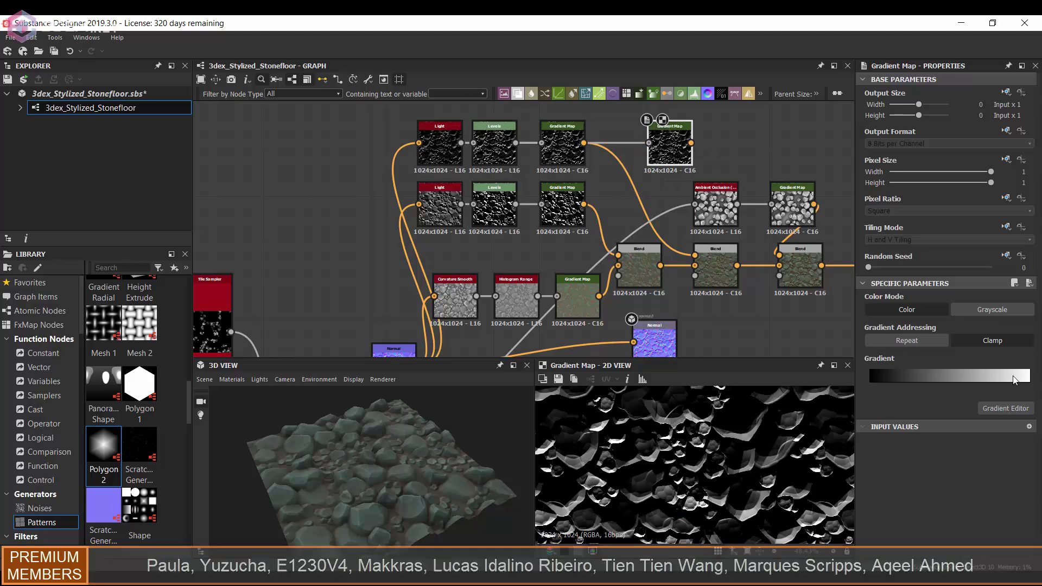
Recolour the new Gradient Map from dark to teal.
click(1014, 410)
key(ctrl+v)
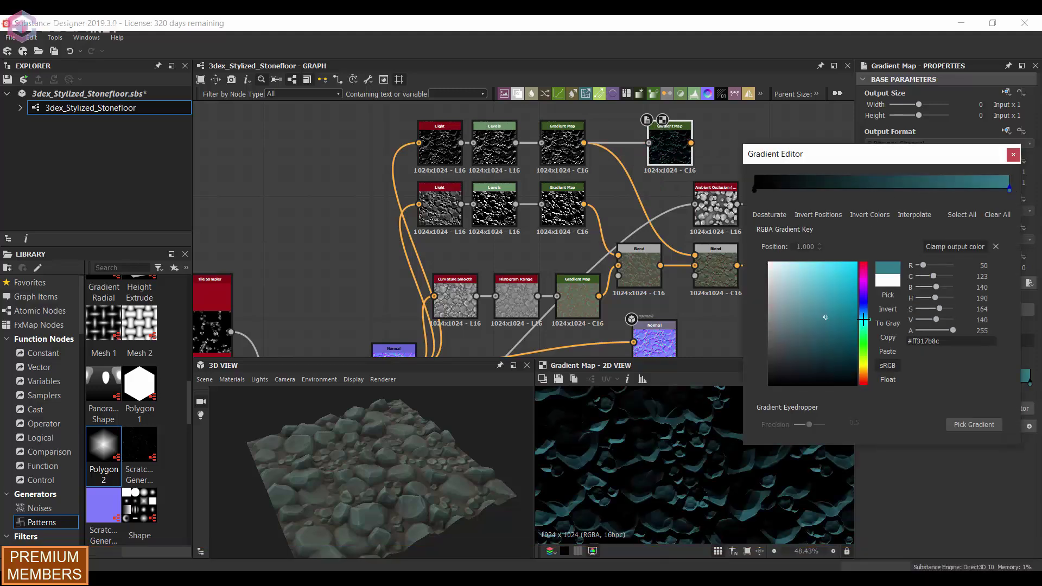
click(755, 190)
click(1013, 155)
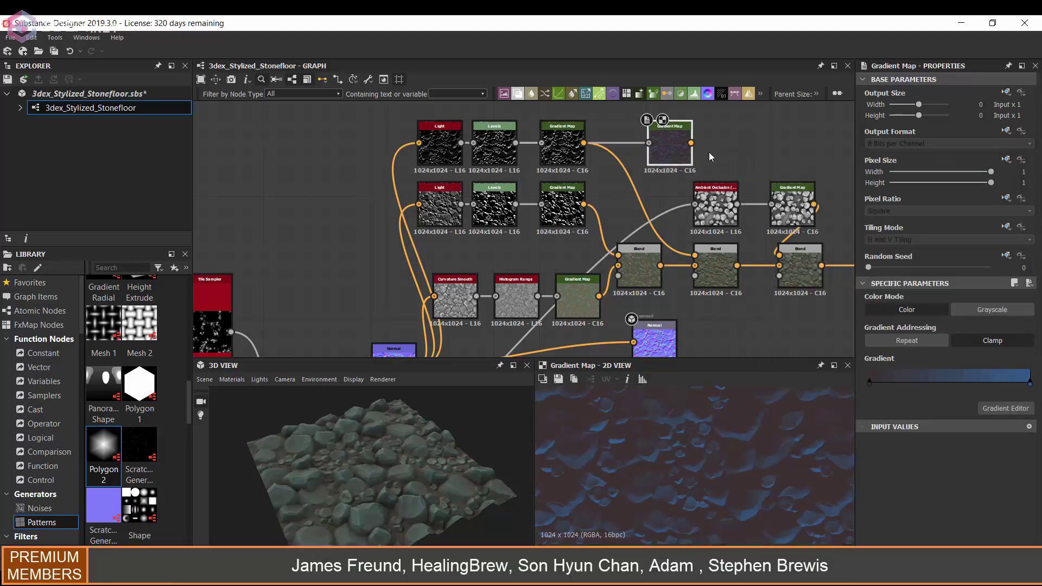
Set the middle Blend to Multiply at opacity 0.4 after trying other modes.
click(715, 267)
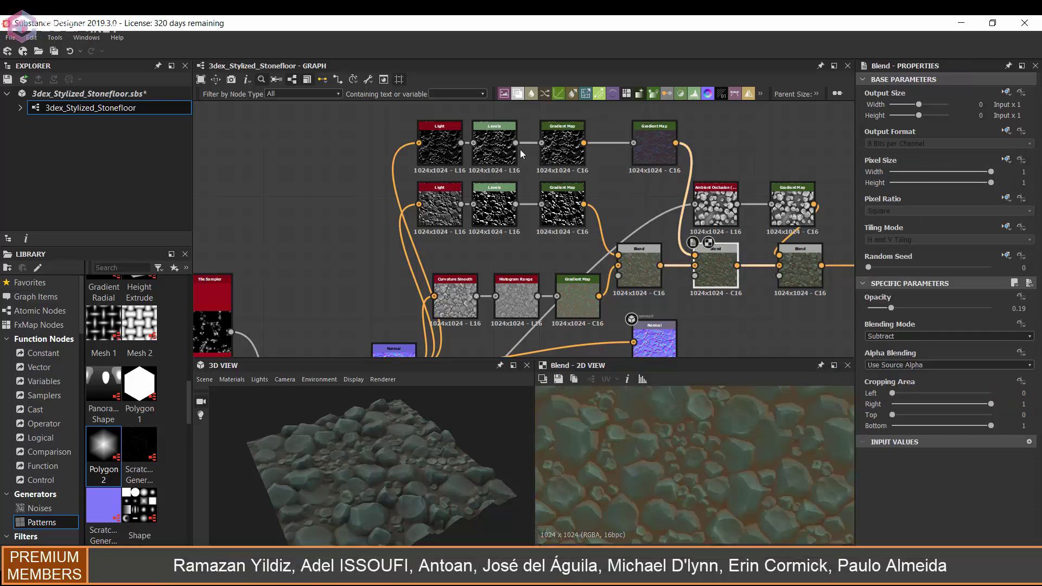
drag(921, 307, 932, 308)
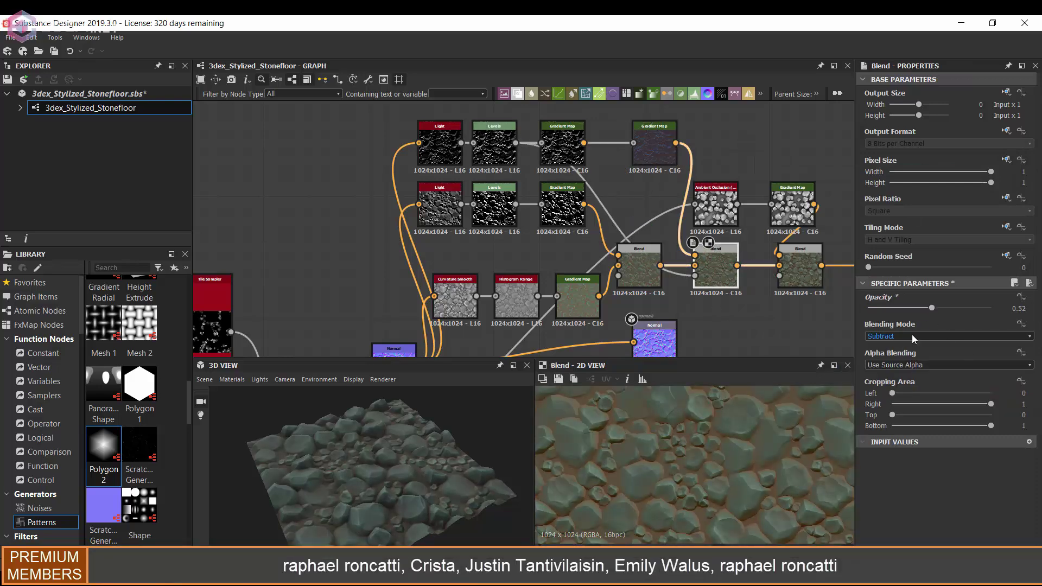
click(912, 336)
click(896, 353)
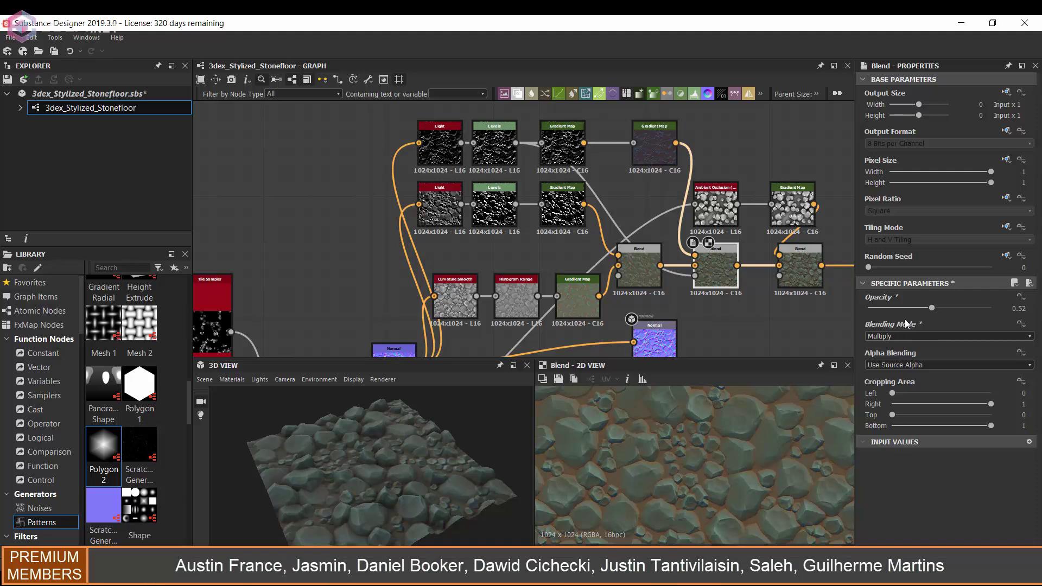
click(913, 308)
click(912, 336)
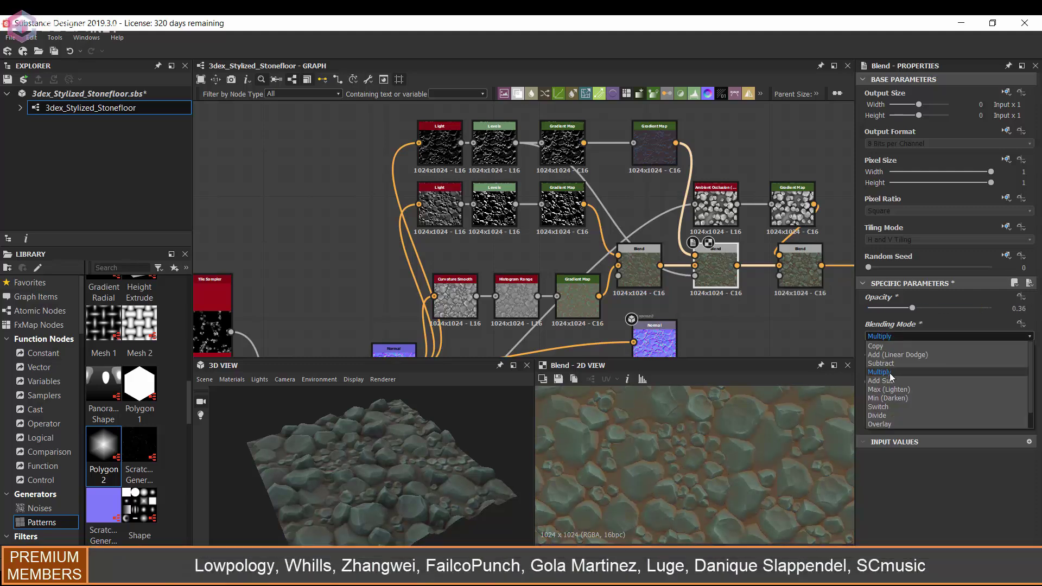
click(900, 370)
key(Up)
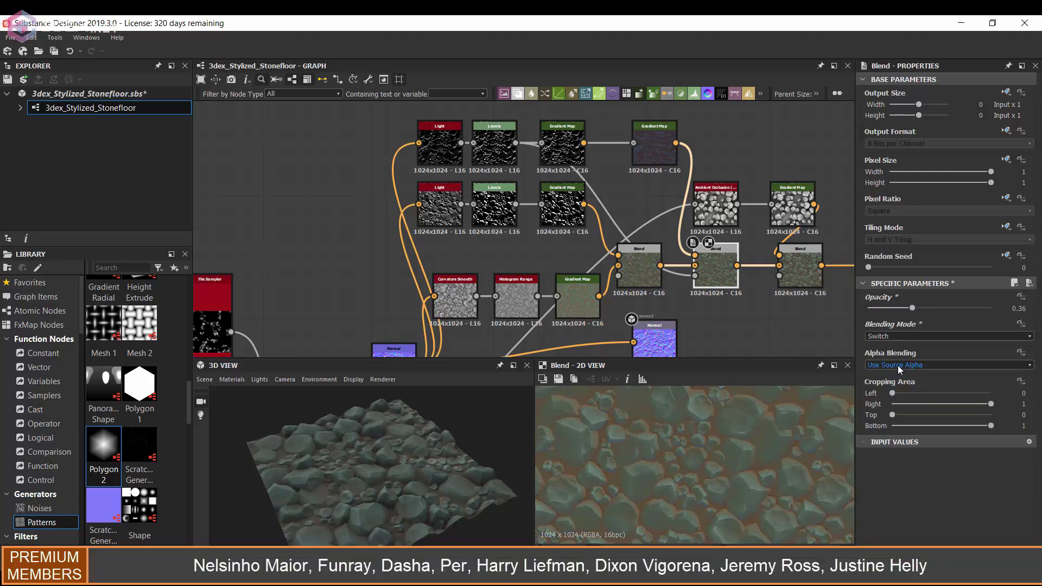
key(Up)
key(Up)
key(Up)
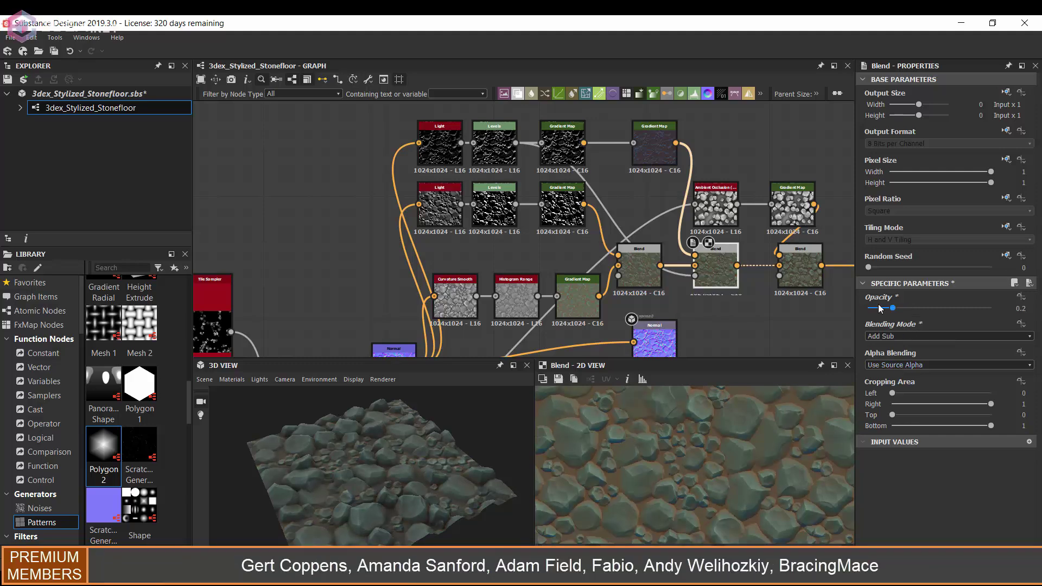
mouse_move(905, 309)
mouse_down()
mouse_move(940, 308)
mouse_move(912, 308)
mouse_up()
click(912, 336)
click(896, 364)
Orbit the 3D preview to a top-down view to inspect the darkened stone edges.
scroll(846, 405, up, 2)
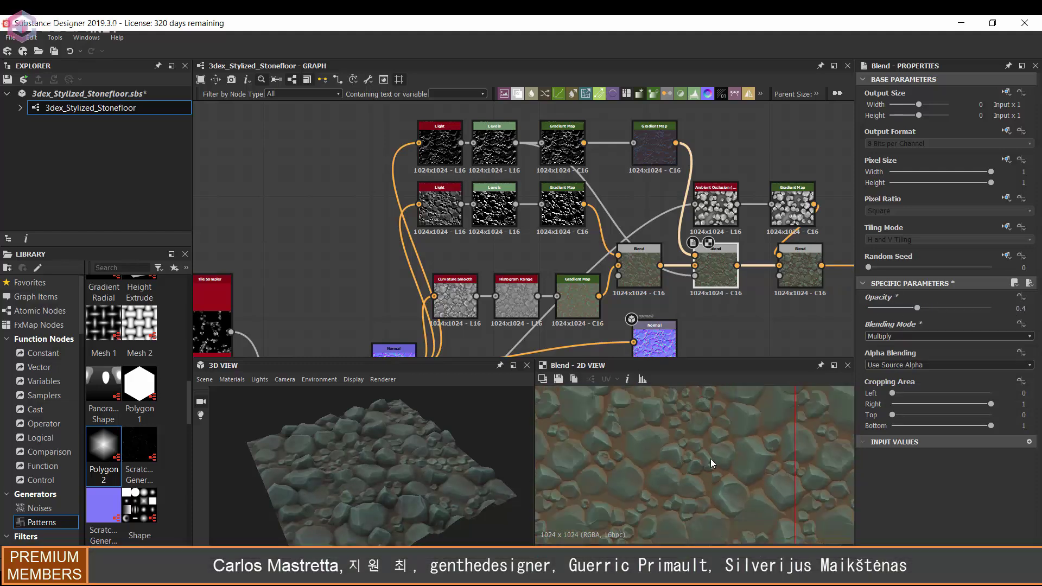
scroll(711, 458, down, 2)
scroll(746, 466, down, 1)
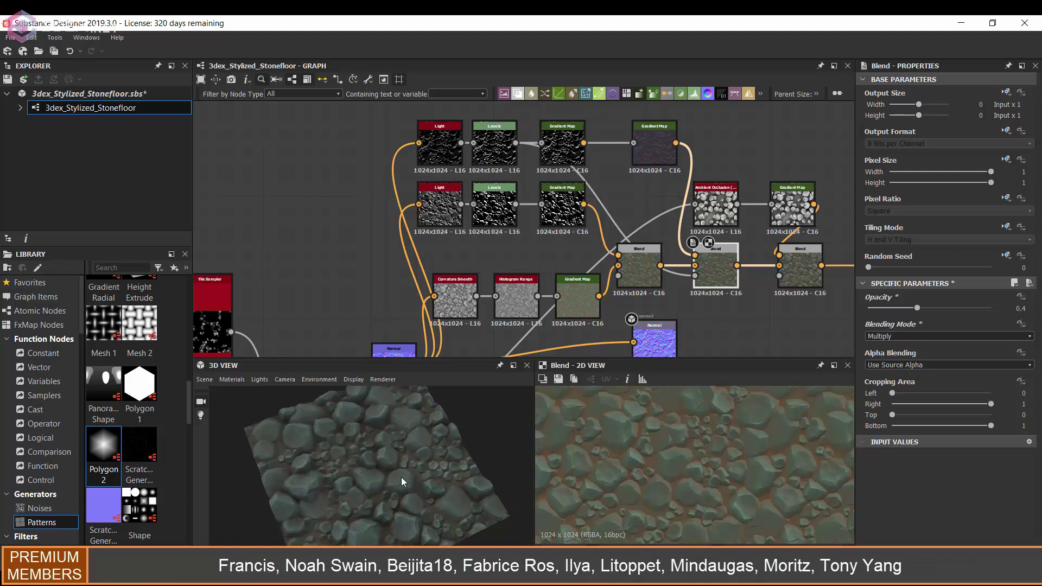
drag(402, 477, 413, 461)
scroll(711, 462, down, 1)
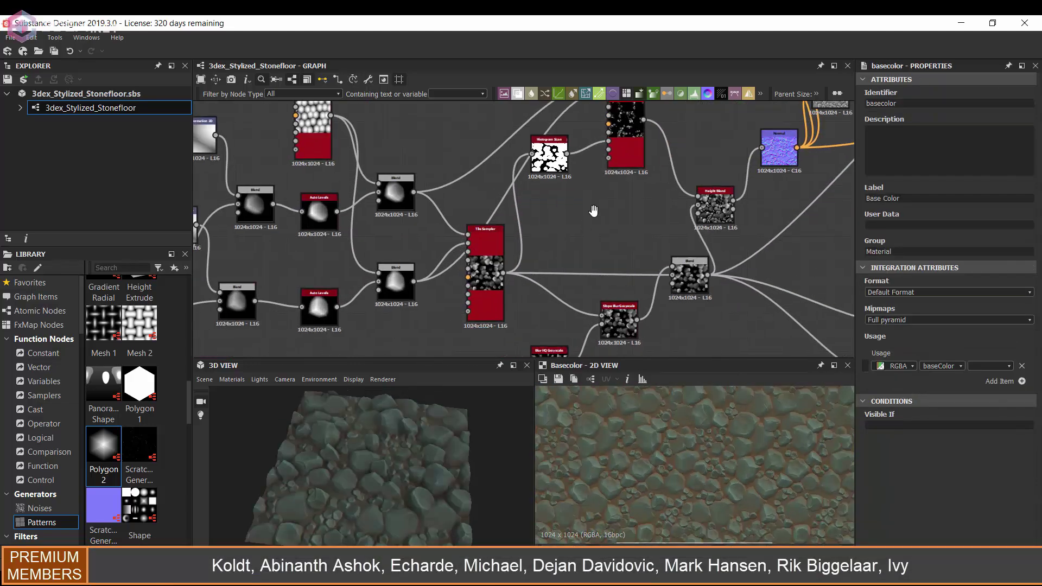
Add a Histogram Scan node to the stone shapes and adjust its position.
middle_drag(593, 210, 611, 196)
key(space)
text(h)
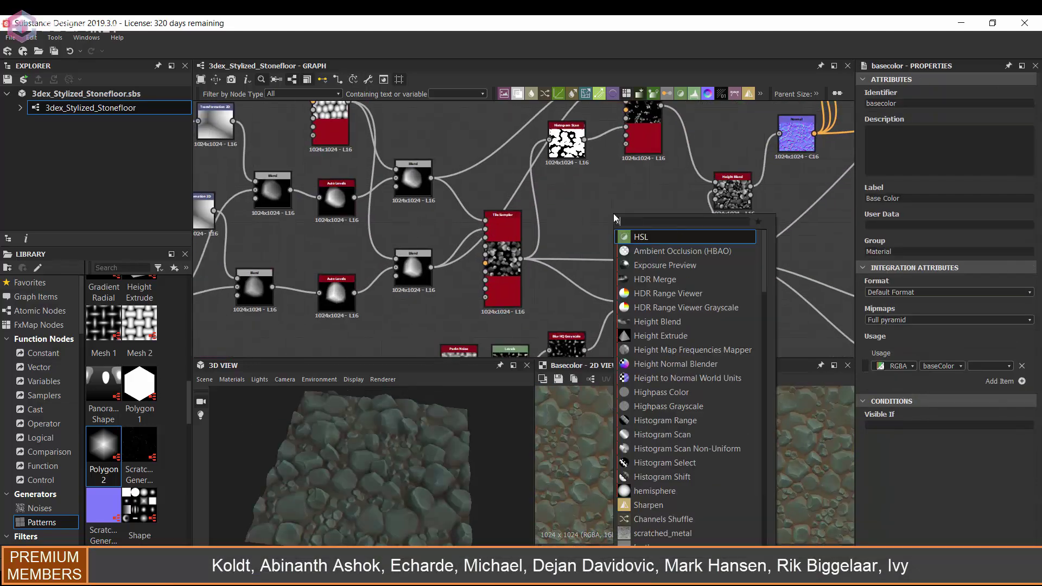
text(ist)
key(Return)
scroll(1022, 488, down, 2)
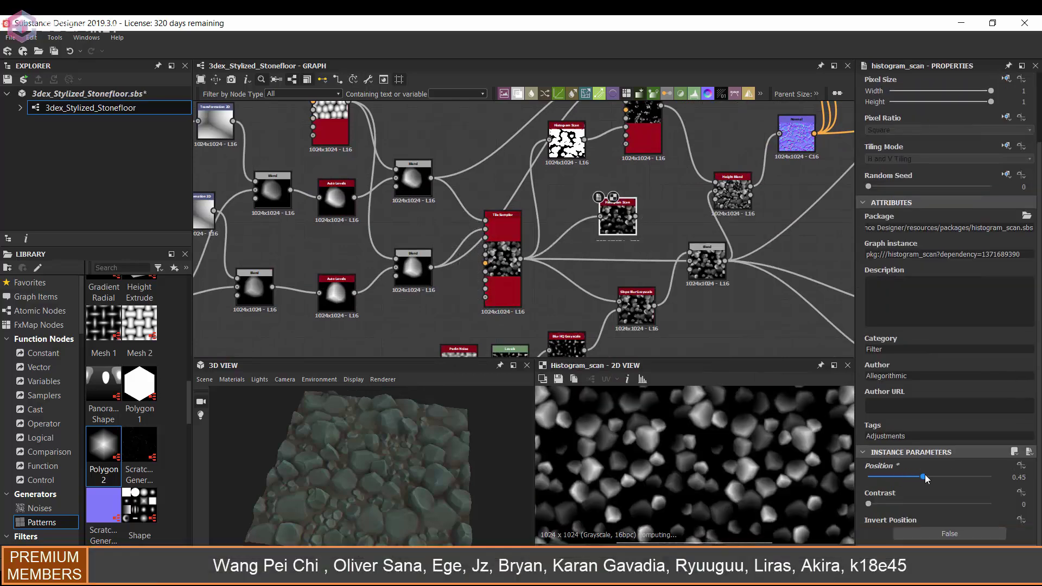
mouse_move(925, 477)
mouse_down()
mouse_move(960, 476)
mouse_move(937, 503)
mouse_up()
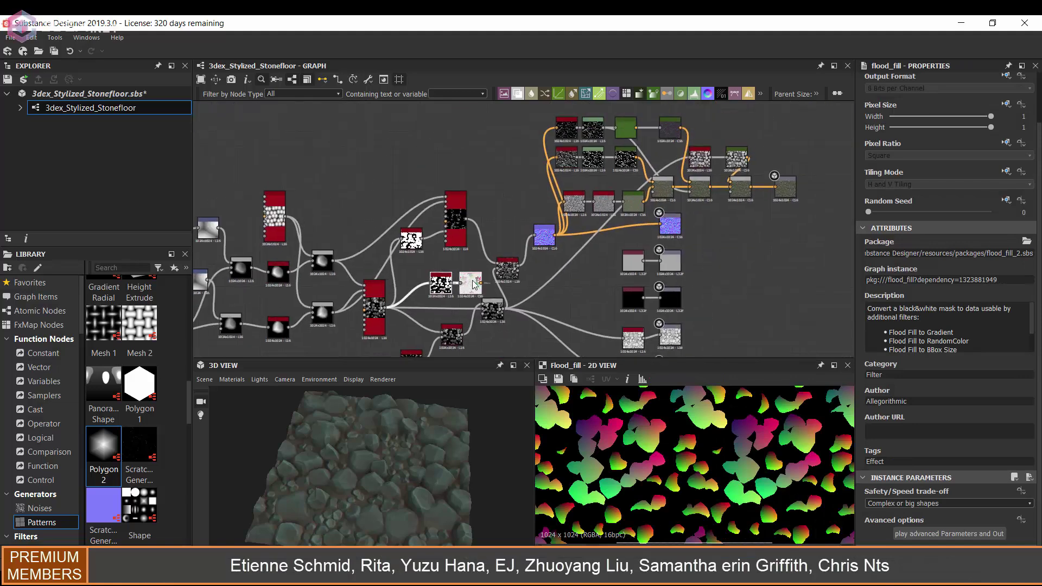
Add Flood Fill to Random Color followed by Blur HQ Color at intensity 1.76.
click(763, 281)
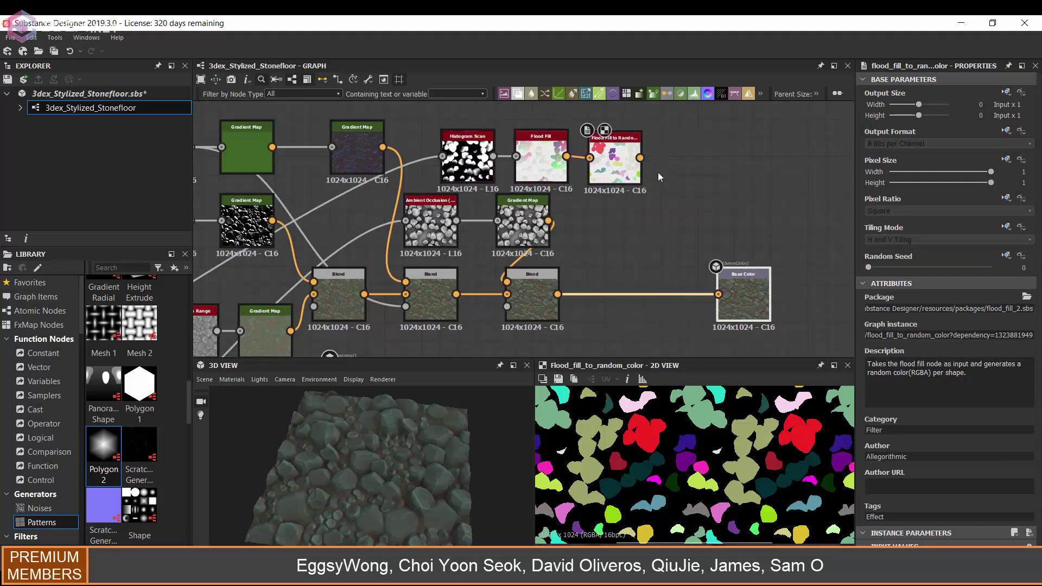
key(space)
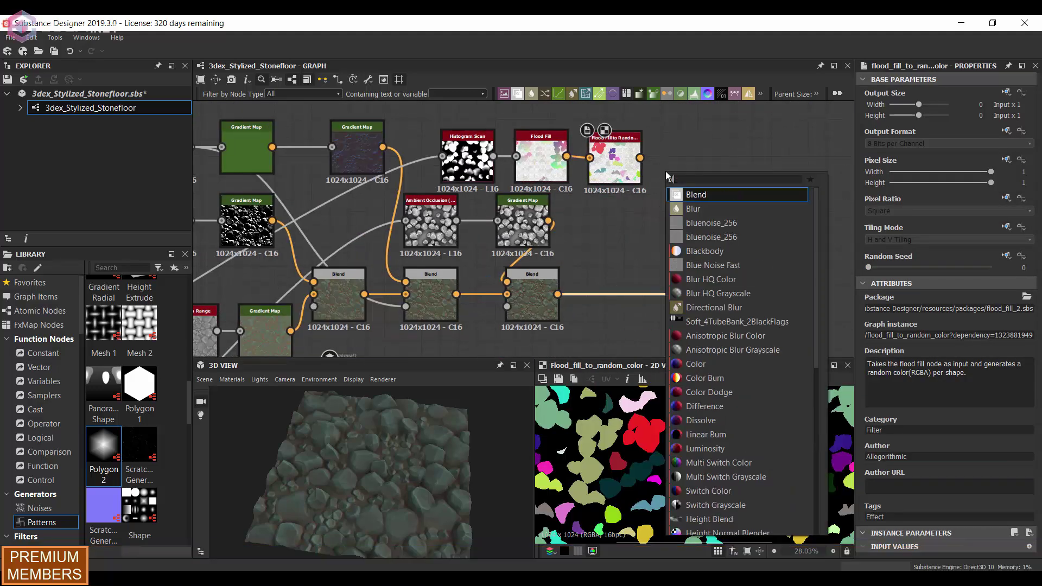
click(679, 286)
key(space)
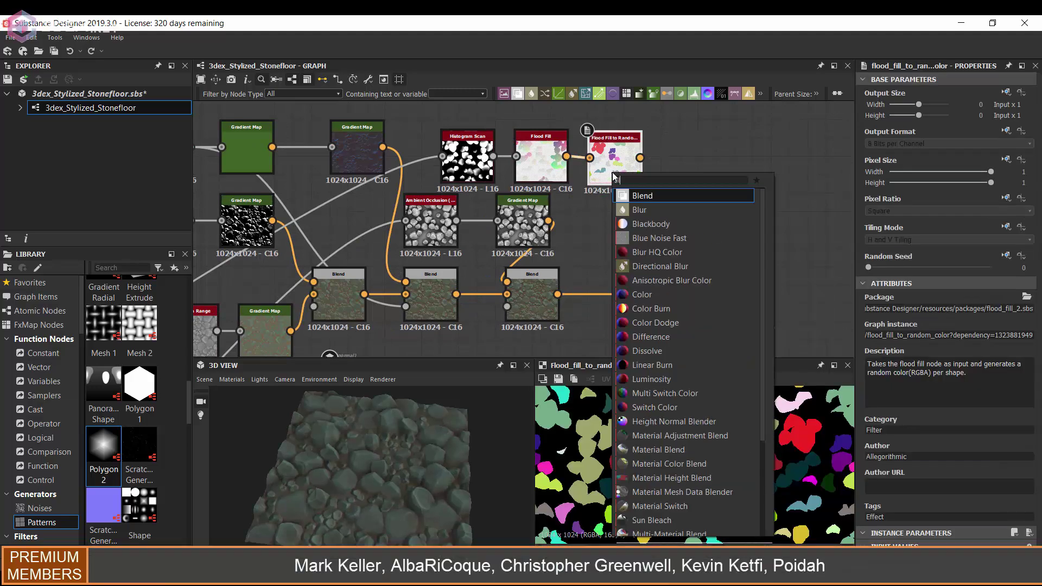
click(699, 234)
drag(875, 511, 881, 509)
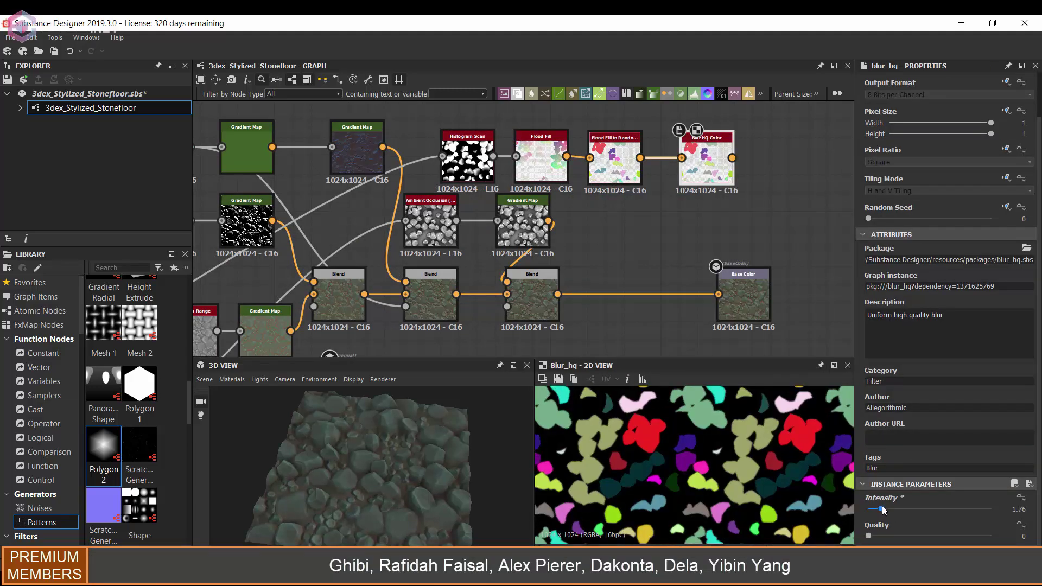
Blend the blurred random colours into Base Color with Multiply at about 0.12 opacity.
key(space)
click(657, 270)
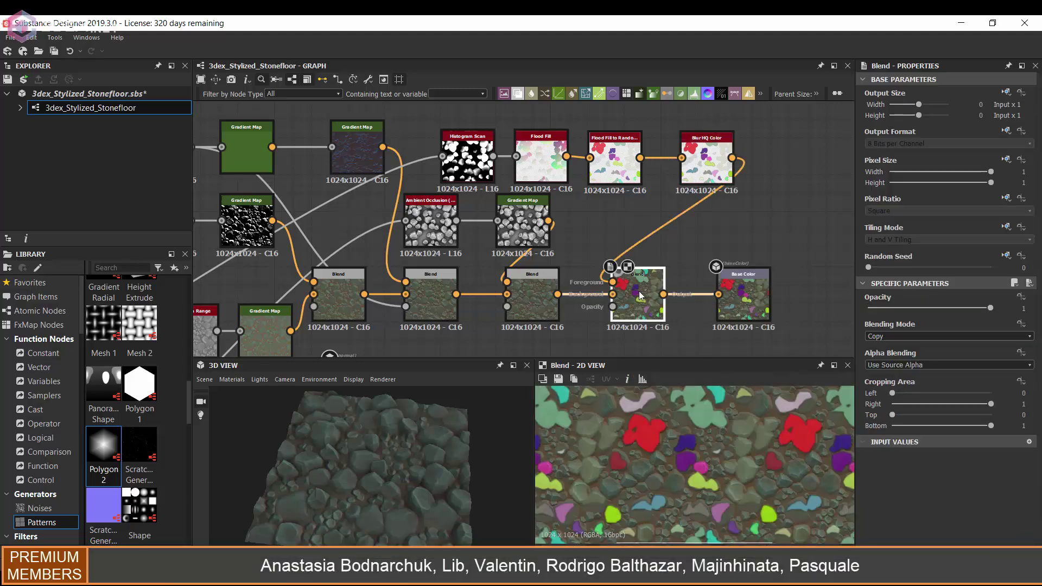
scroll(645, 297, up, 2)
click(896, 372)
mouse_move(890, 308)
mouse_down()
mouse_move(874, 309)
mouse_move(891, 308)
mouse_up()
scroll(738, 453, up, 3)
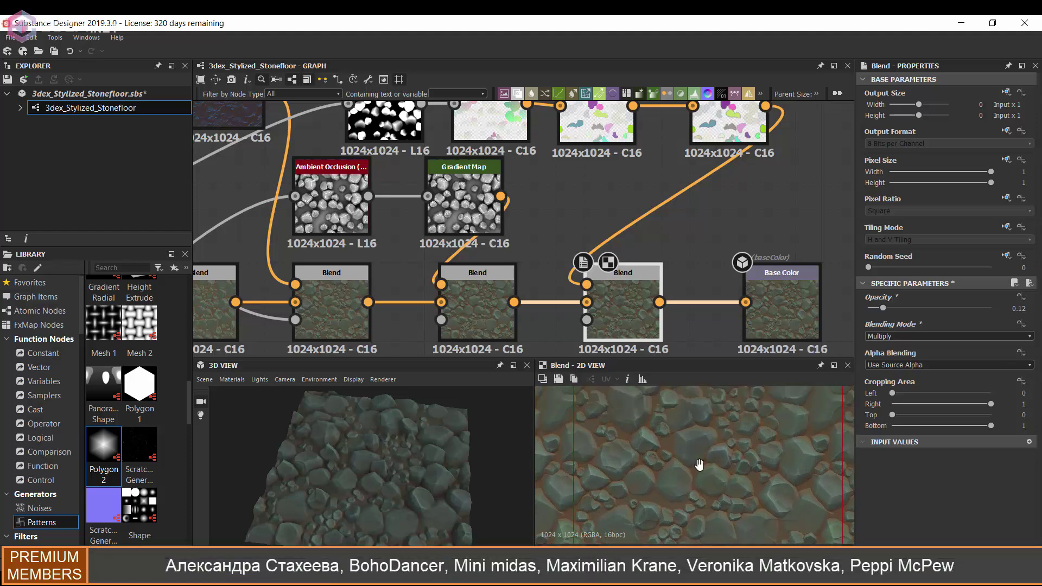
middle_drag(692, 177, 633, 289)
scroll(586, 178, down, 2)
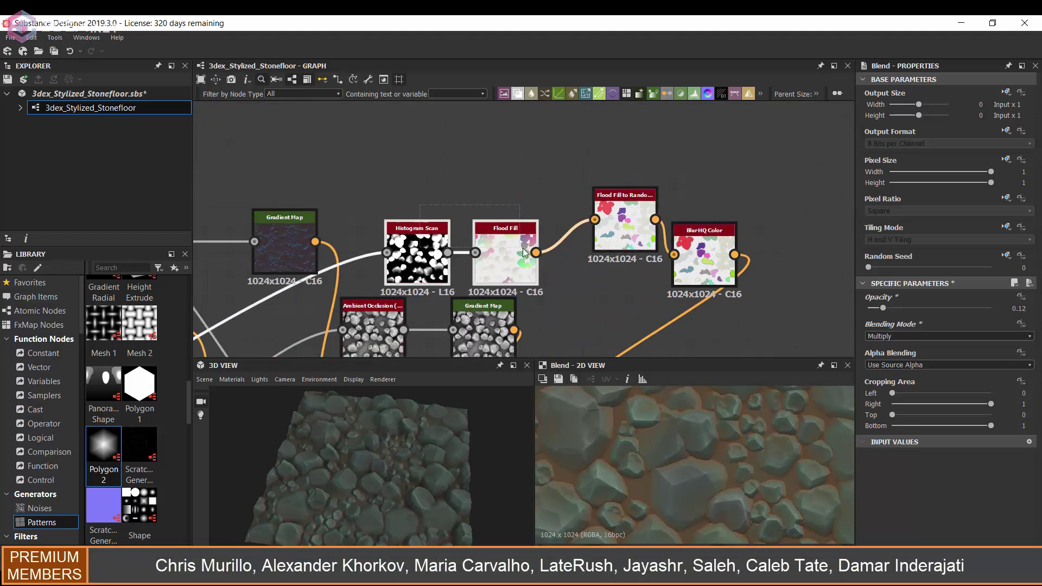
Add a Slope Blur Color after Blur HQ Color with a noise slope map, Samples 32, Mode Min.
key(space)
text(slope)
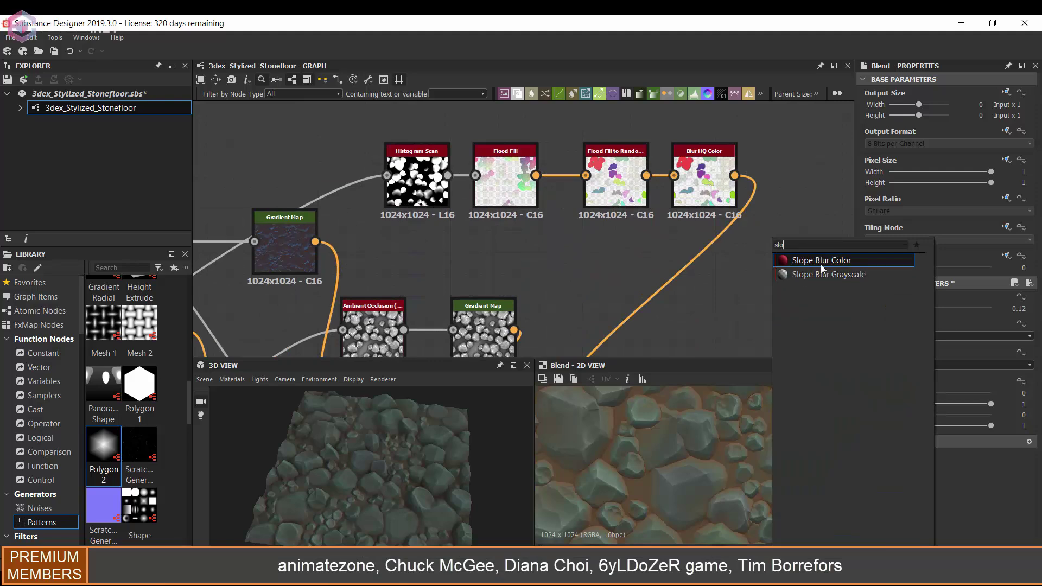
click(821, 265)
middle_drag(788, 222, 668, 224)
drag(666, 228, 627, 297)
click(652, 296)
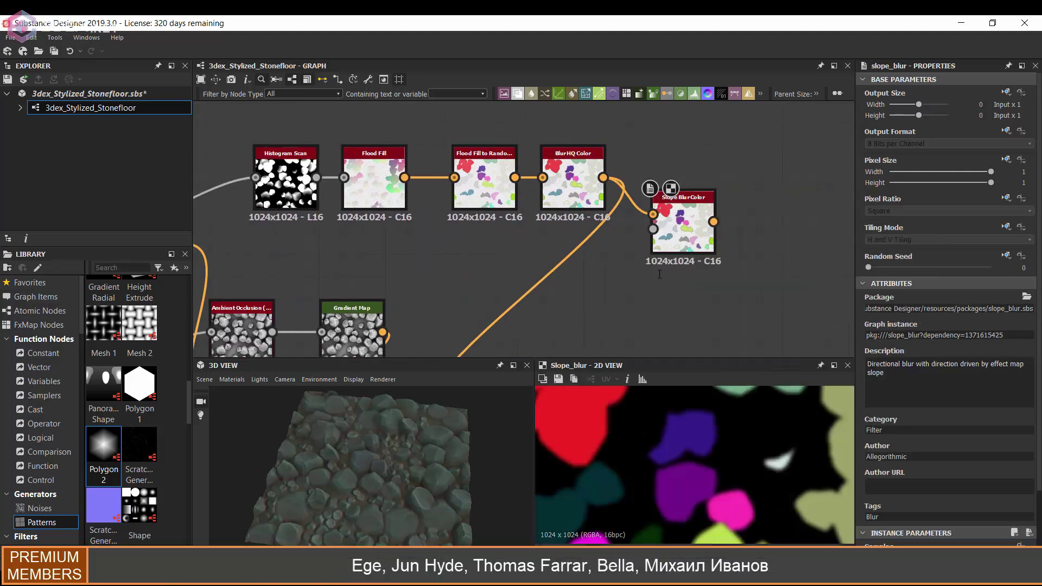
scroll(901, 446, down, 1)
drag(899, 480, 1037, 493)
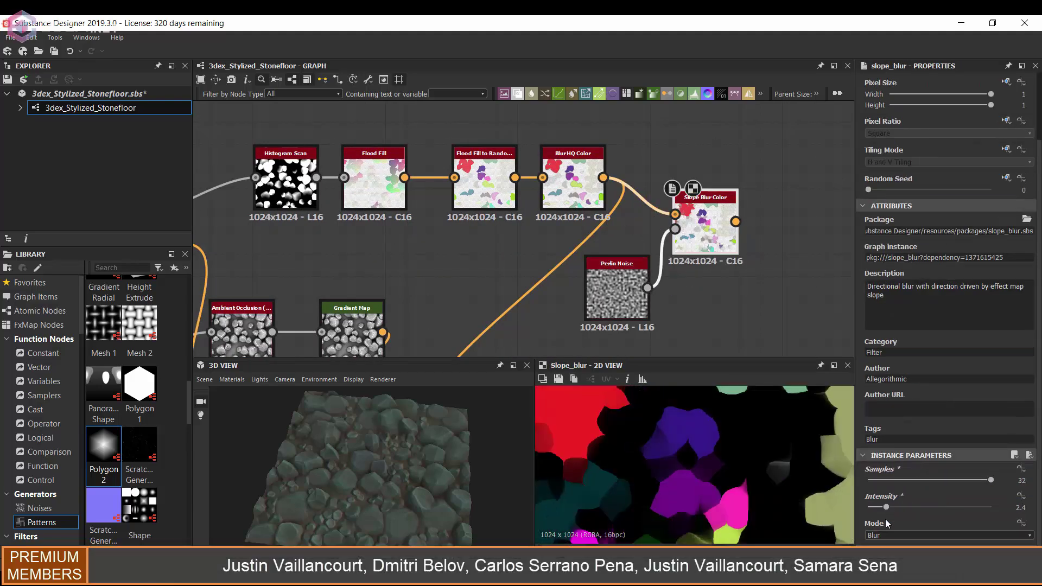
click(904, 552)
Wire the slope-blurred colours into the Blend and increase the Perlin Noise scale.
middle_drag(712, 225, 784, 165)
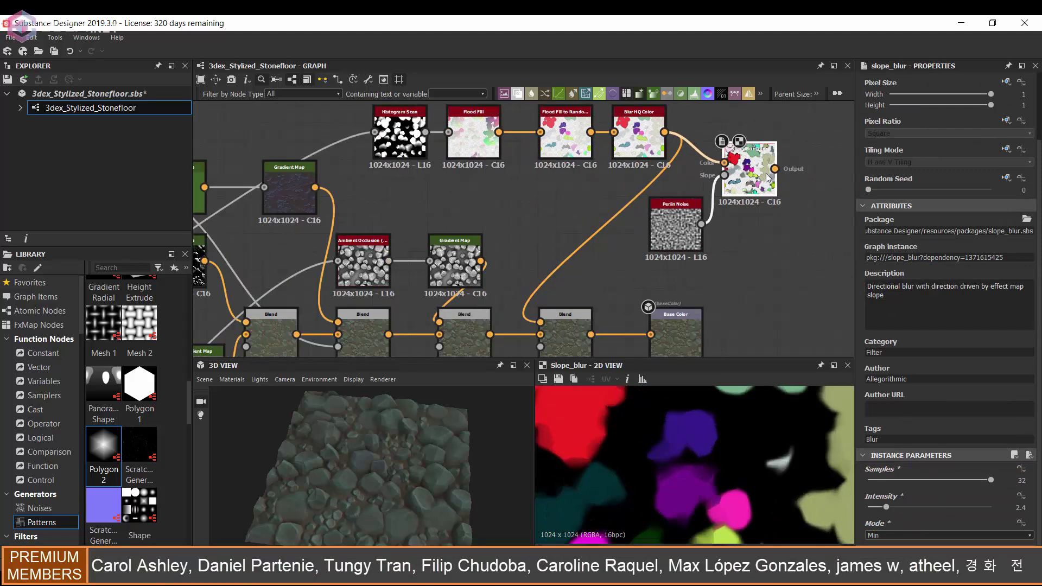
drag(781, 155, 546, 308)
double_click(559, 303)
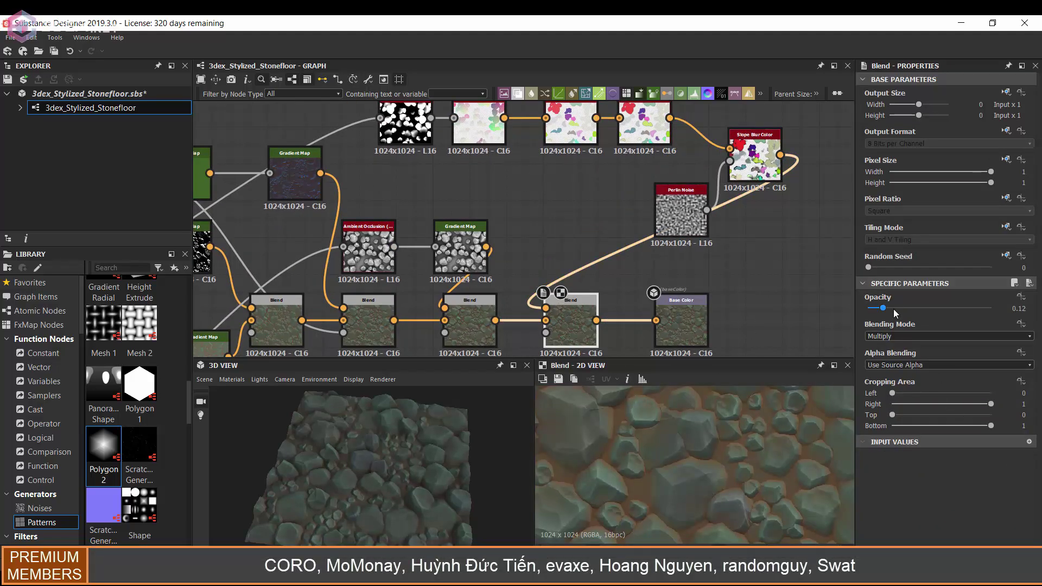
drag(681, 215, 626, 195)
scroll(950, 380, down, 3)
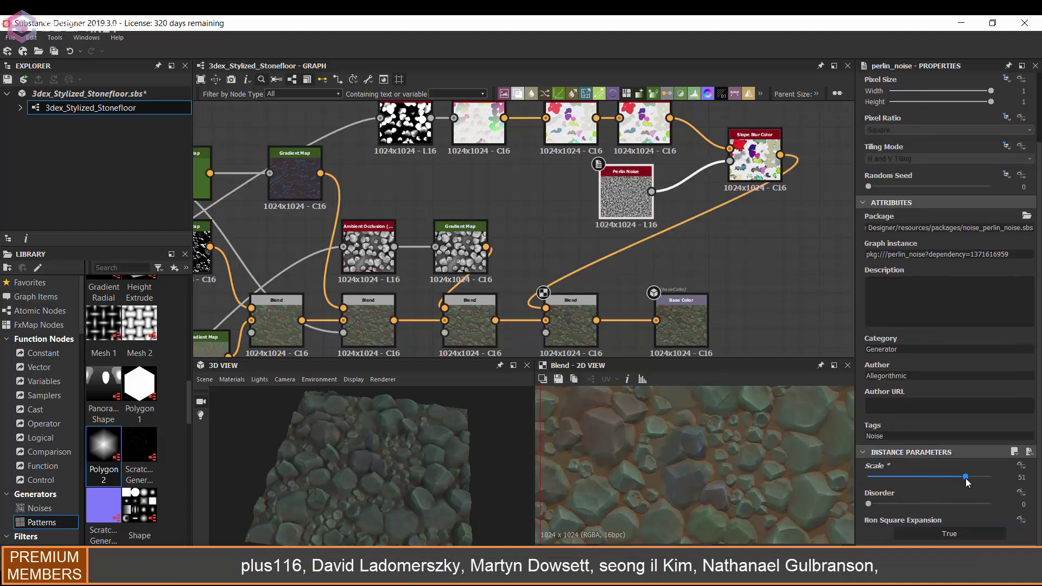
drag(930, 477, 977, 476)
Drive the slope blur with a Clouds 2 noise and change the random colour seed to 7.
key(space)
text(clo)
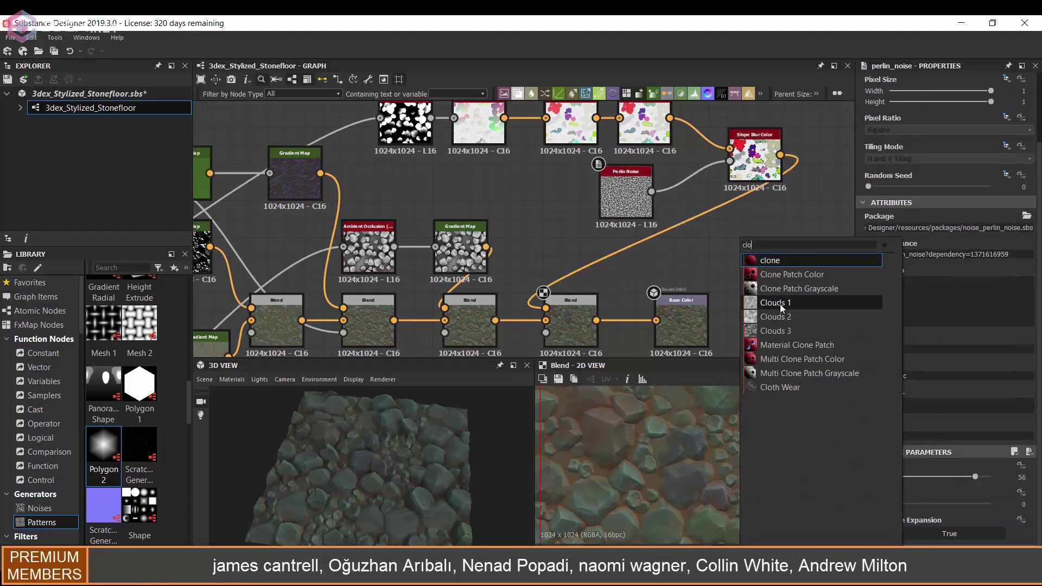
key(Return)
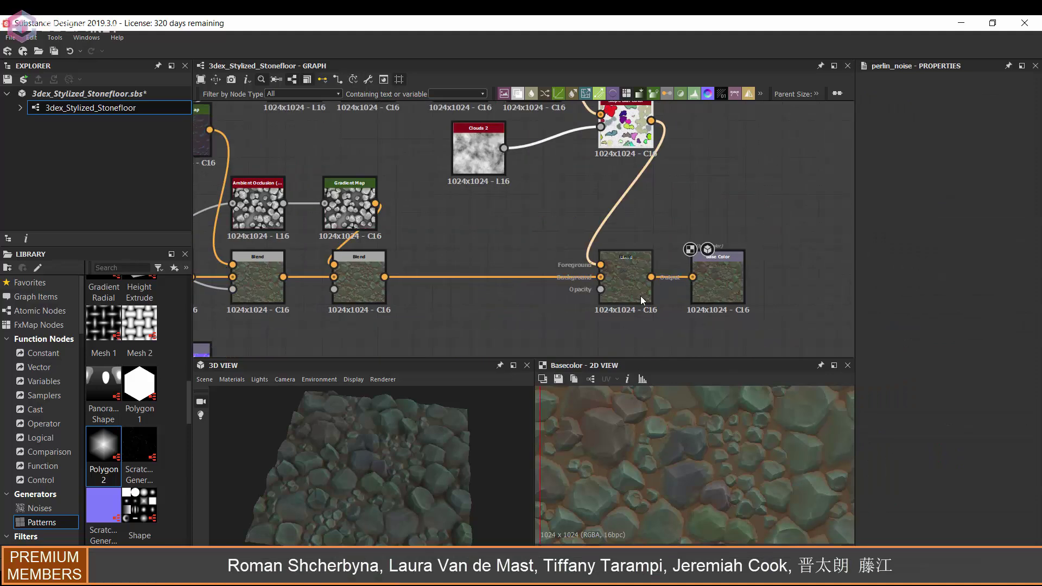
double_click(637, 295)
click(662, 180)
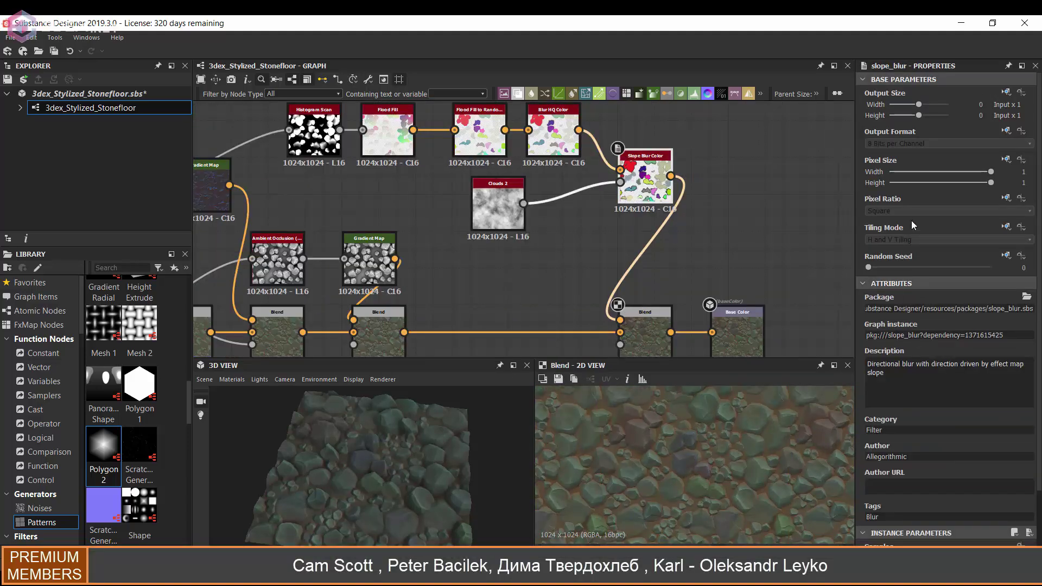
drag(884, 269, 941, 268)
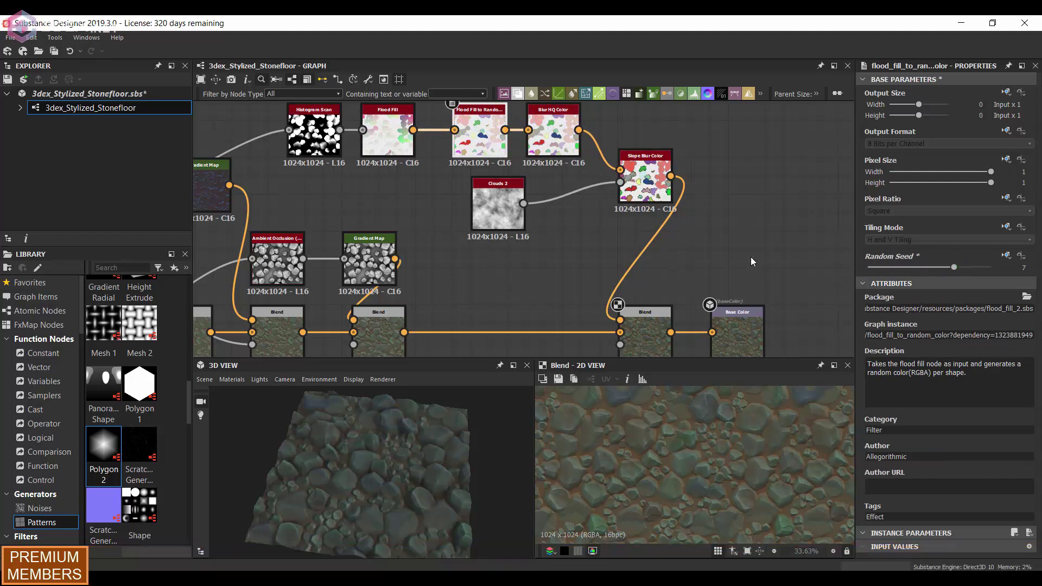
Set the colour-variation Blend opacity to 0.11 and reframe the Blend and Base Color nodes.
click(645, 325)
scroll(657, 304, up, 3)
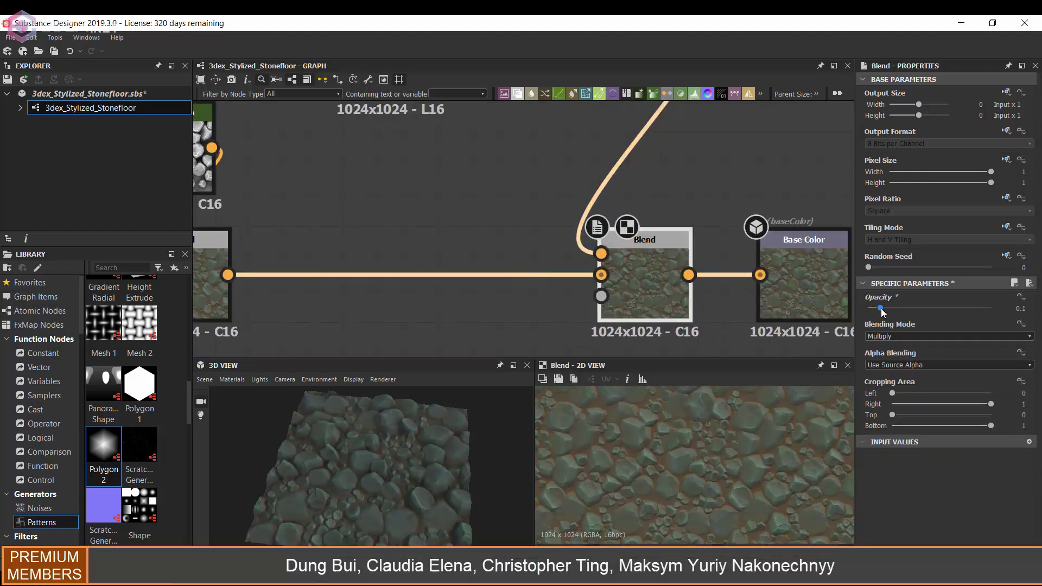
scroll(712, 445, up, 2)
drag(882, 312, 883, 307)
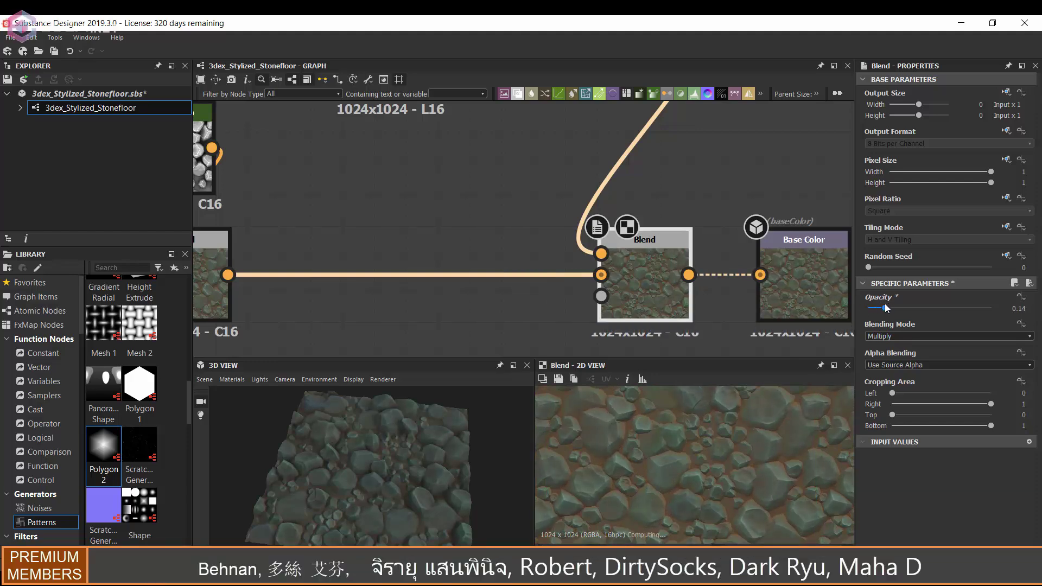
scroll(678, 474, up, 3)
scroll(735, 468, down, 3)
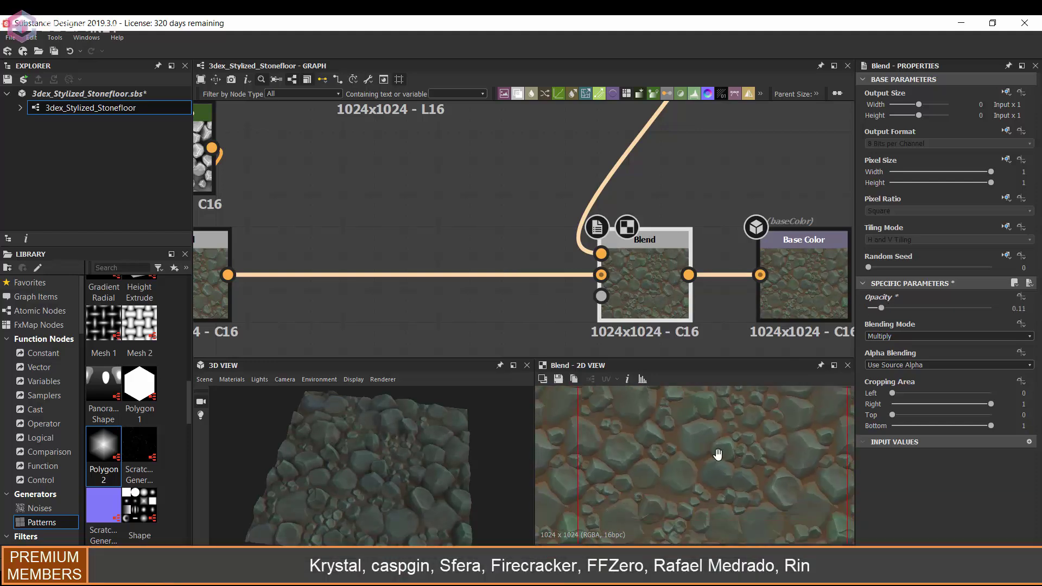
scroll(682, 466, up, 2)
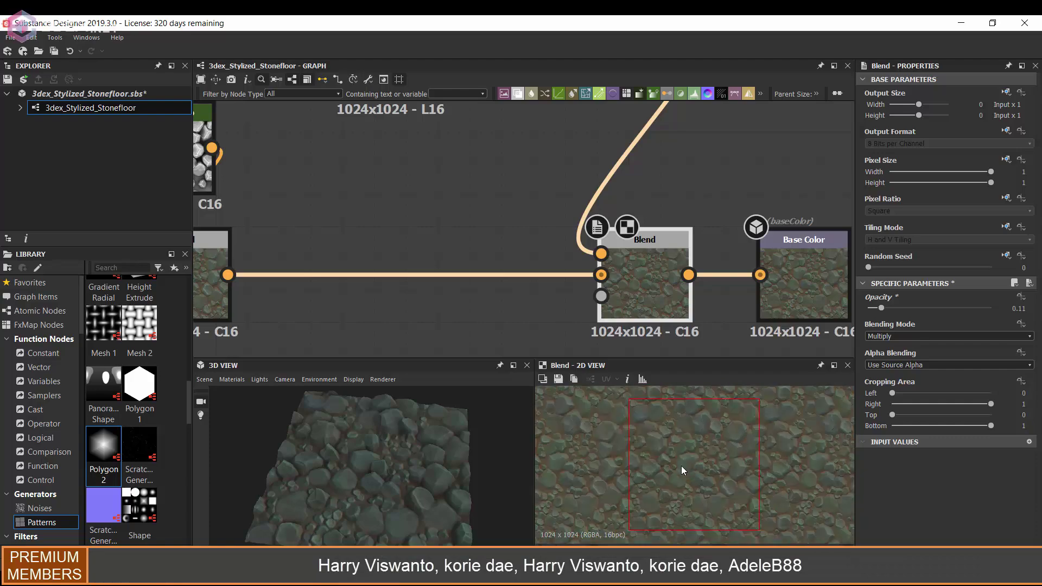
click(755, 183)
middle_drag(755, 183, 702, 183)
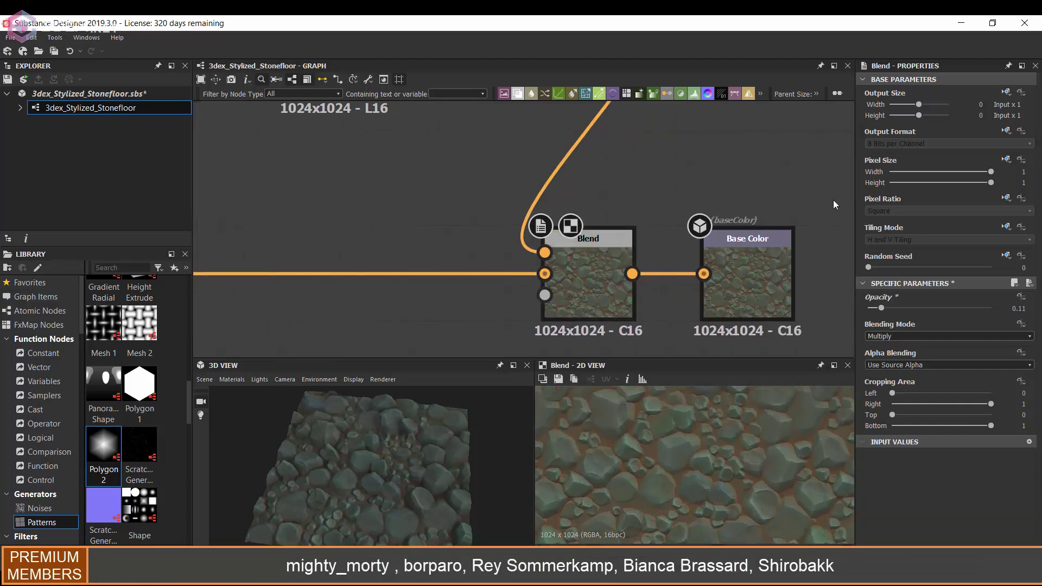
scroll(762, 449, down, 1)
middle_drag(778, 275, 778, 305)
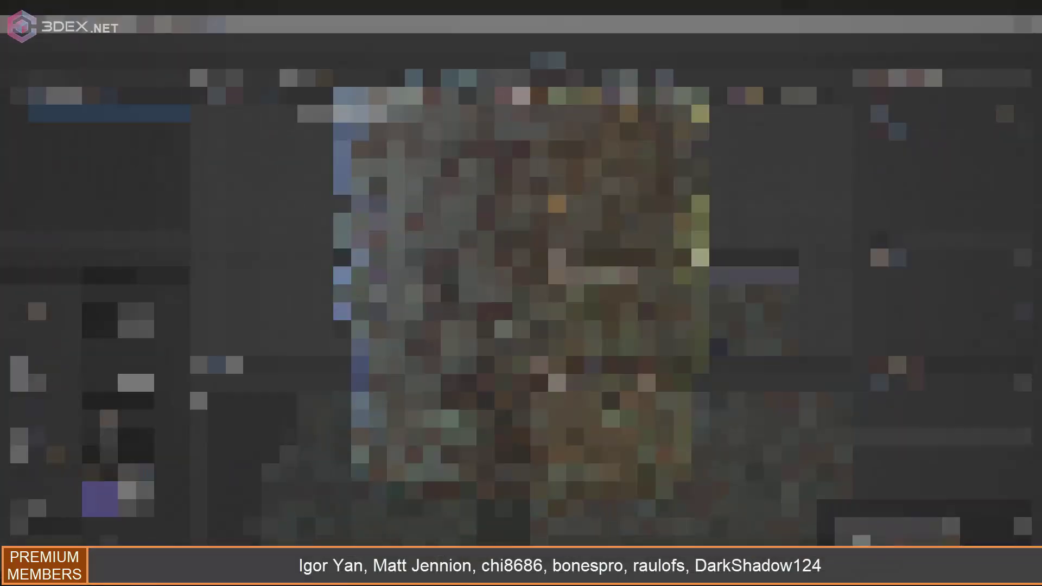